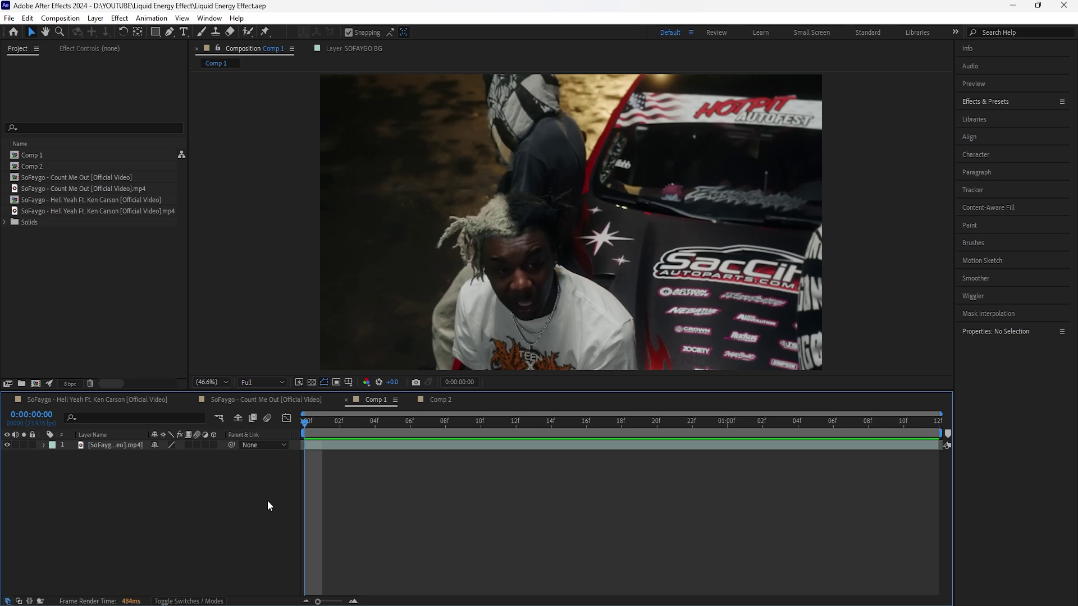
Step: Play back Comp 1 to preview the clip
key("space")
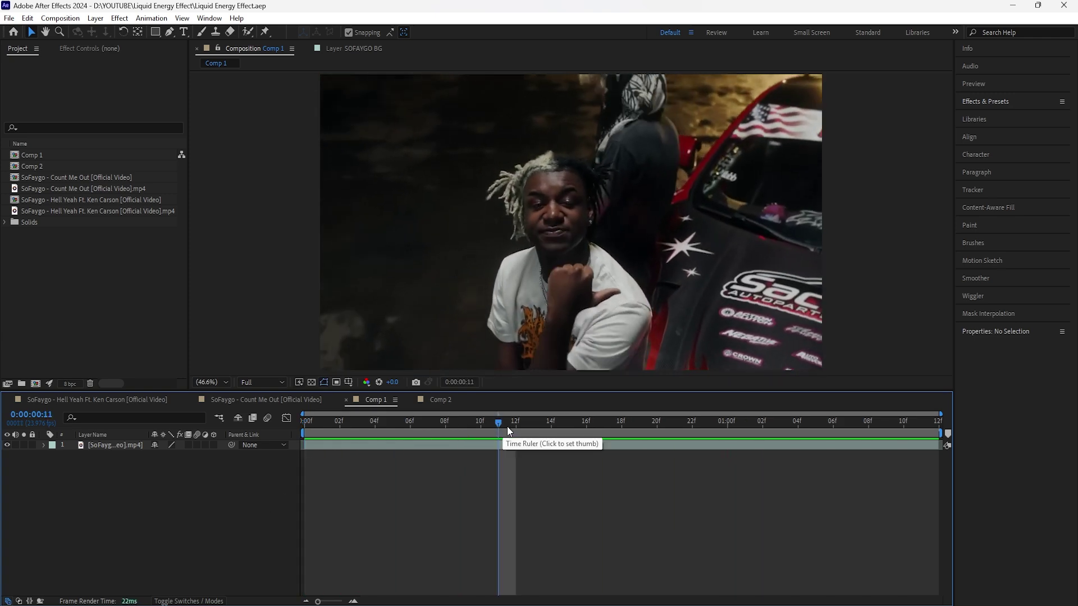
key("space")
left_click(359, 444)
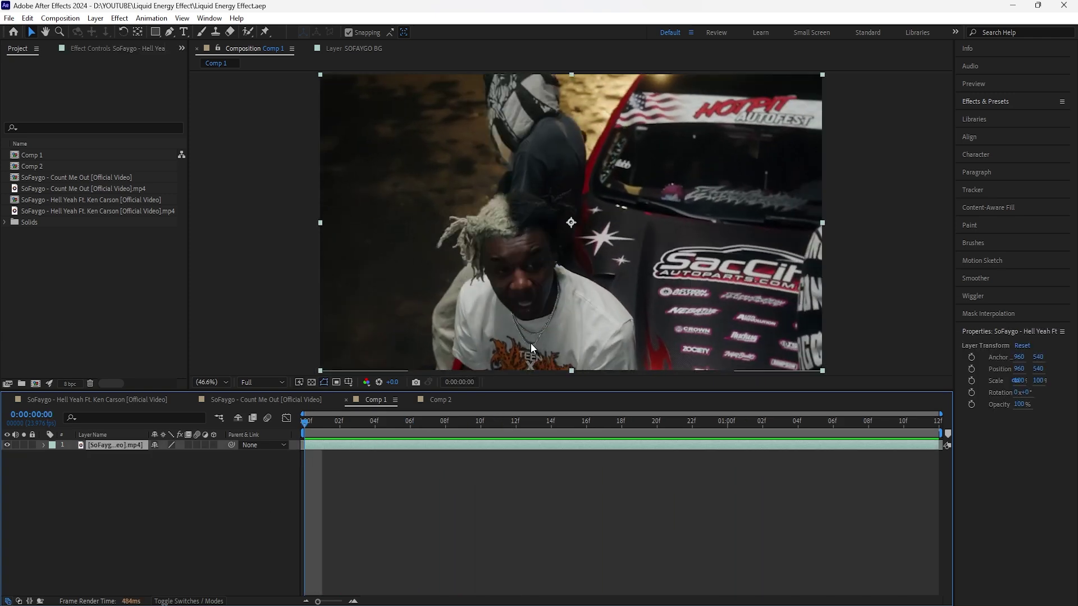
Step: Open the clip layer for rotoscoping and mark the foreground man's hair, face and shirt as foreground with the Roto Brush
left_click(135, 499)
left_click(125, 448)
double_click(119, 445)
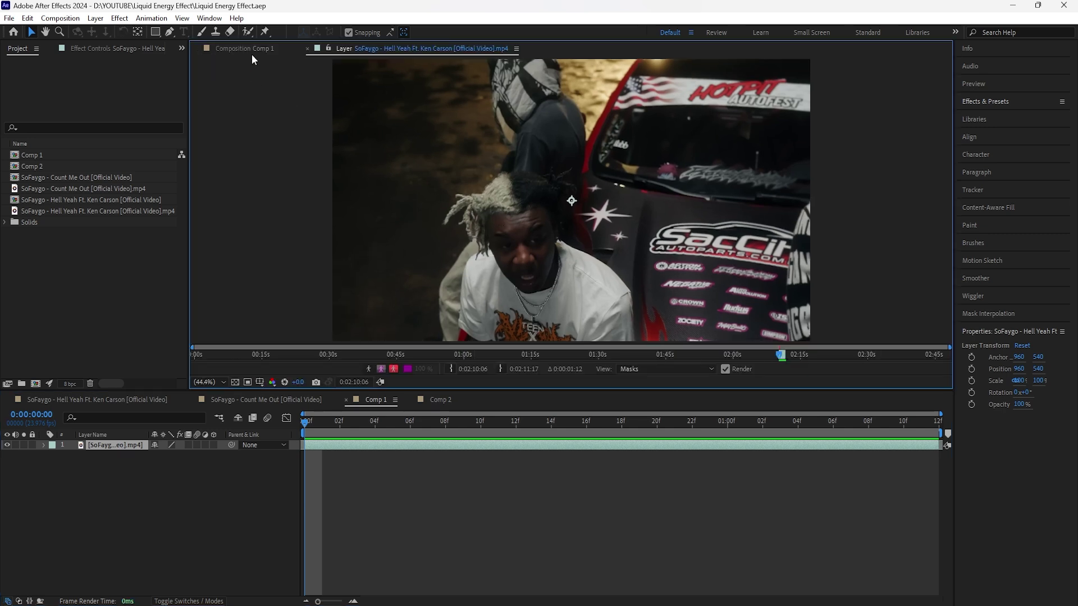
left_click(248, 32)
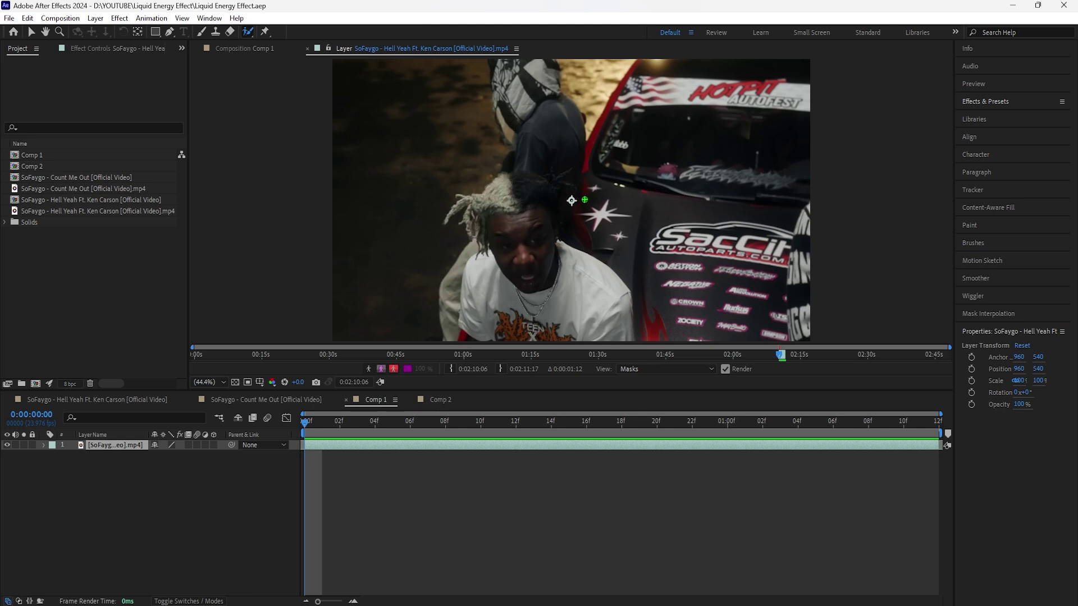
mouse_move(583, 198)
left_mouse_down()
mouse_move(618, 199)
mouse_move(595, 200)
left_mouse_up()
left_click_drag(521, 209, 519, 288)
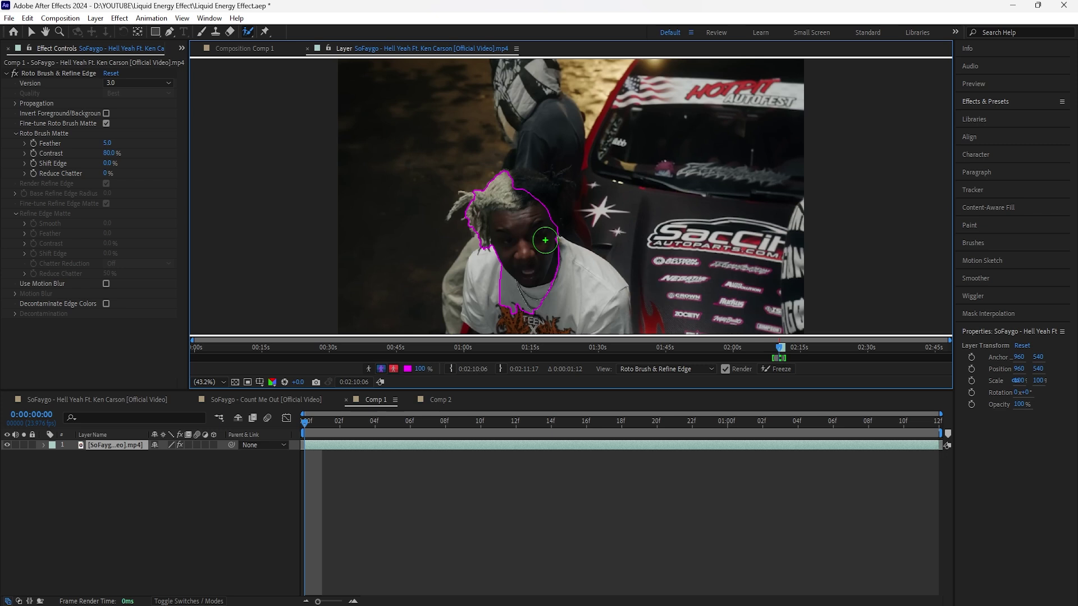
left_click_drag(532, 196, 495, 300)
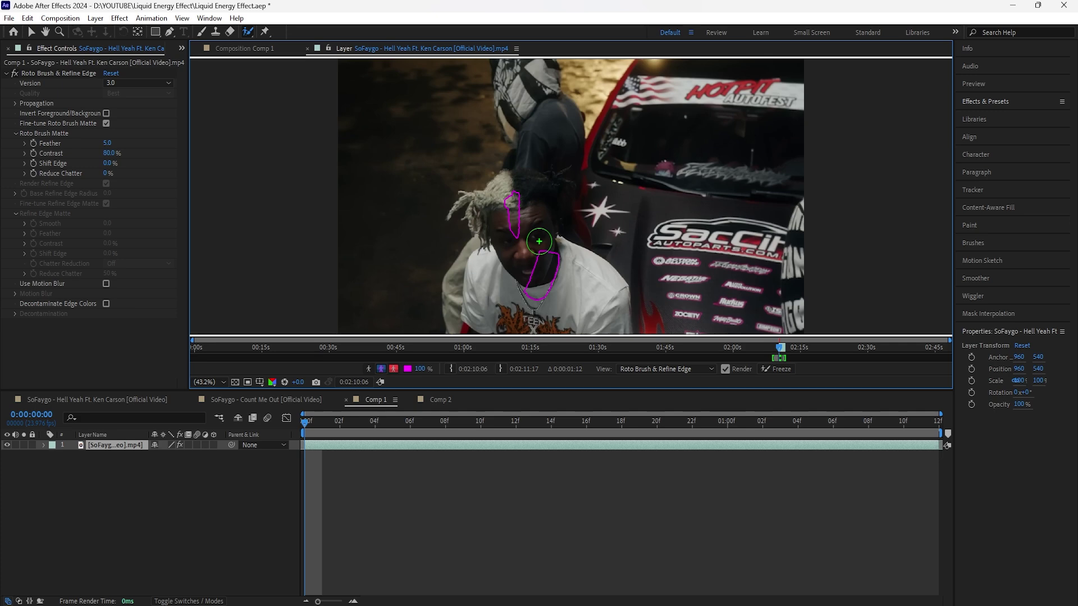
scroll(568, 276, "up", 3)
left_click_drag(642, 161, 573, 191)
scroll(573, 191, "down", 2)
Step: Freeze the Roto Brush propagation on the clip, return to Comp 1 and preview the cut-out
mouse_move(306, 424)
left_mouse_down()
mouse_move(887, 431)
mouse_move(304, 449)
left_mouse_up()
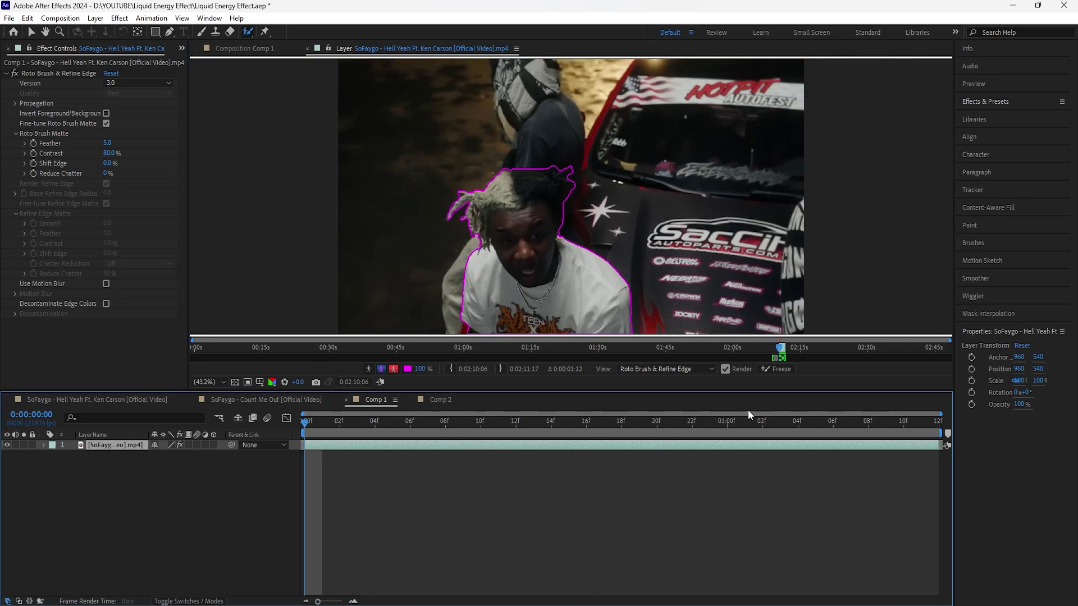
left_click(785, 370)
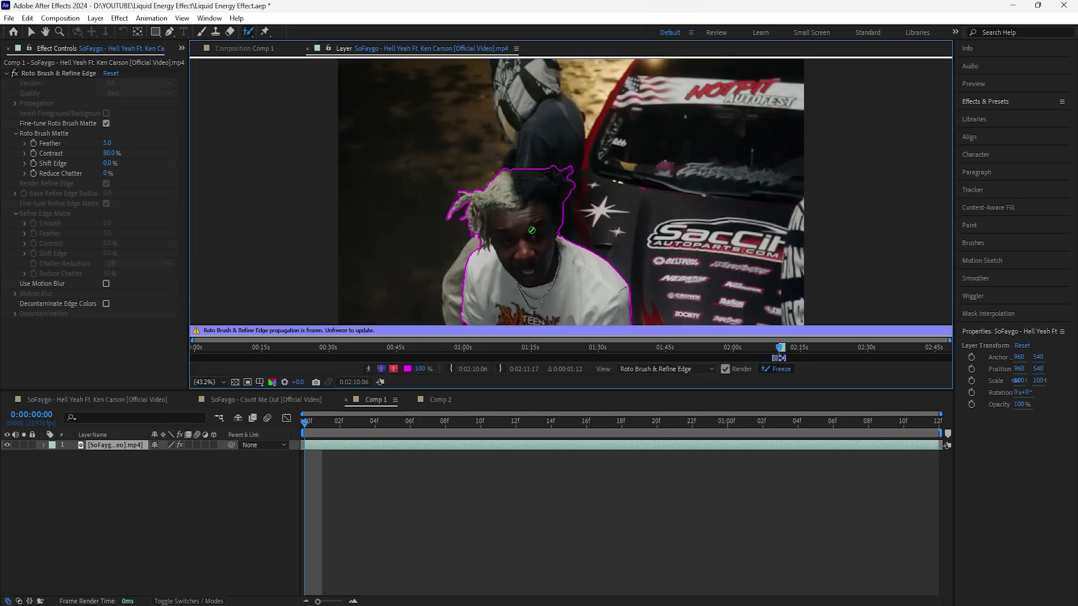
left_click(254, 51)
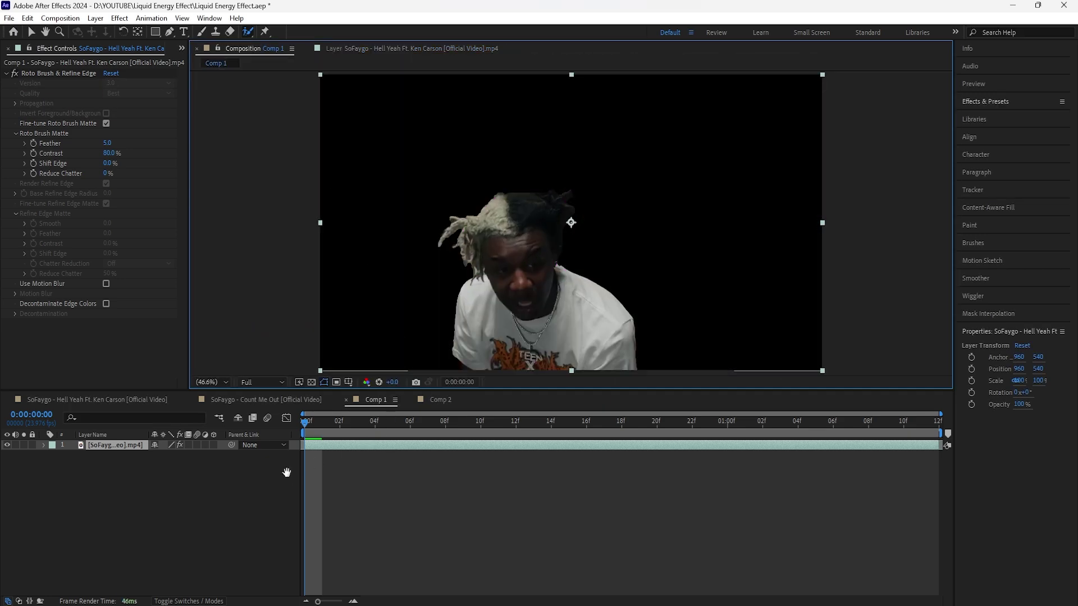
key("space")
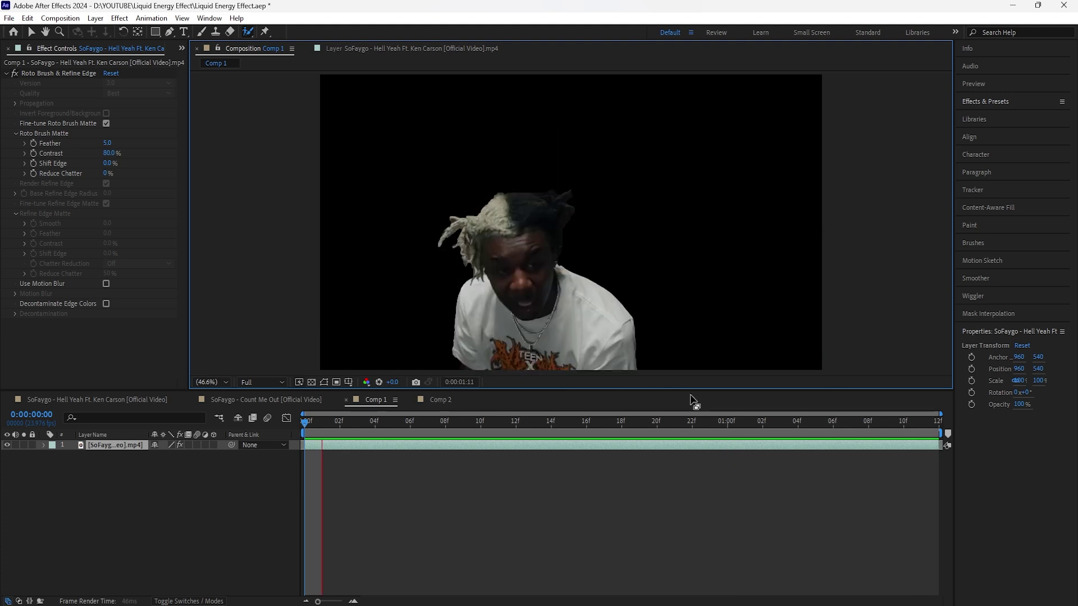
key("space")
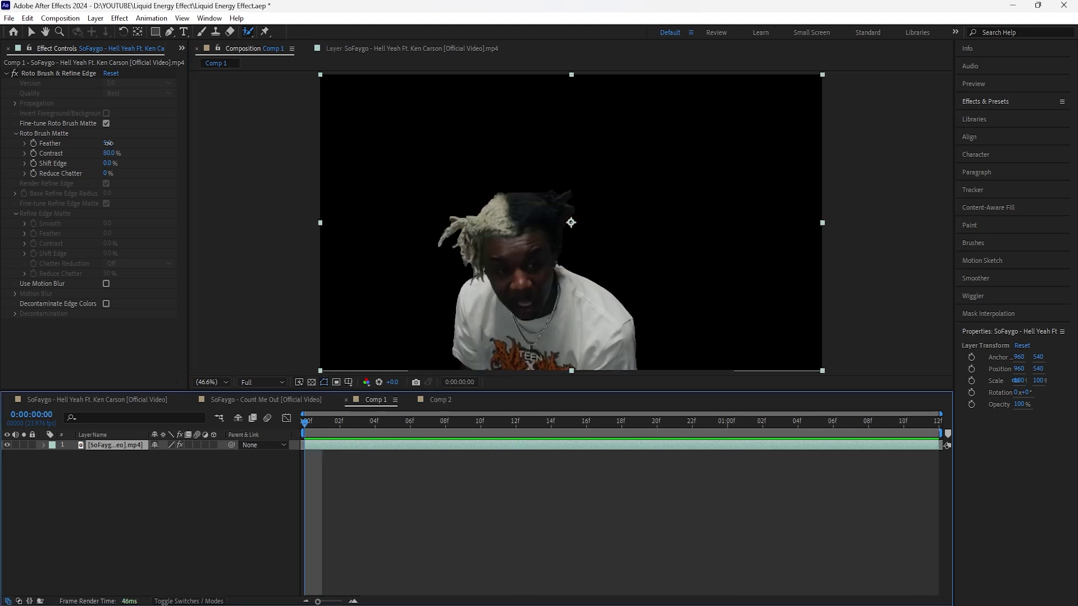
Step: Set the Roto Brush matte's Feather to 9 and Shift Edge to -50%
left_click_drag(112, 143, 131, 144)
left_click(107, 143)
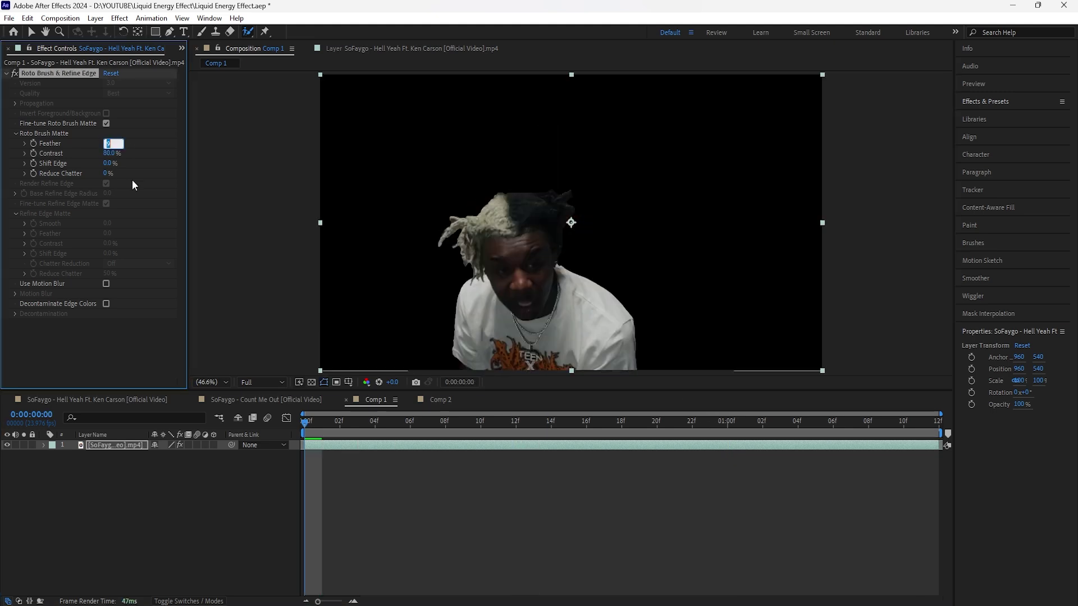
type("9")
left_click_drag(110, 164, 90, 172)
left_click(114, 163)
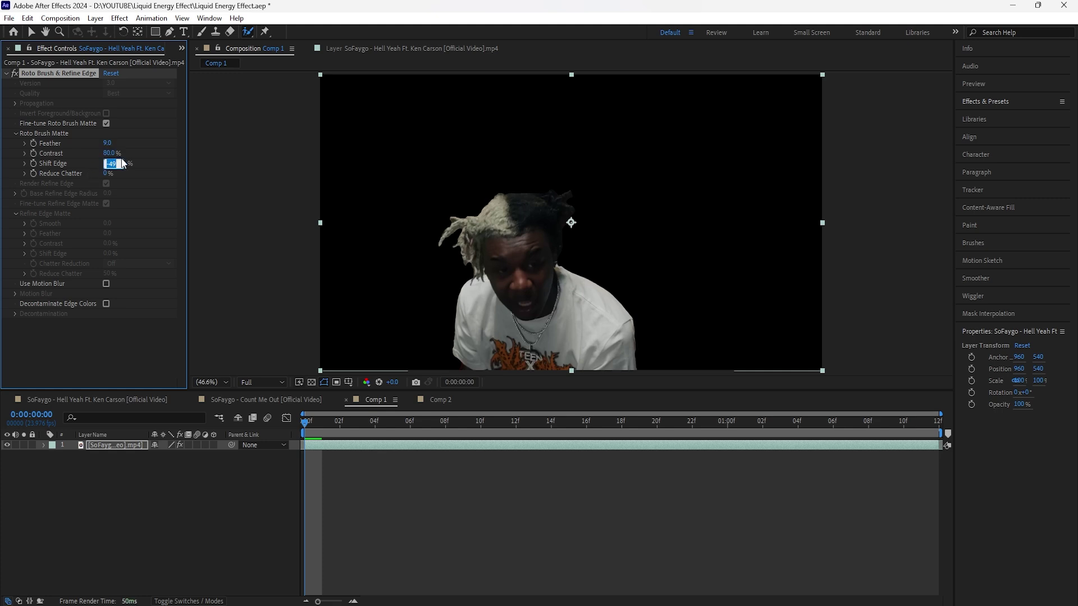
type("-50")
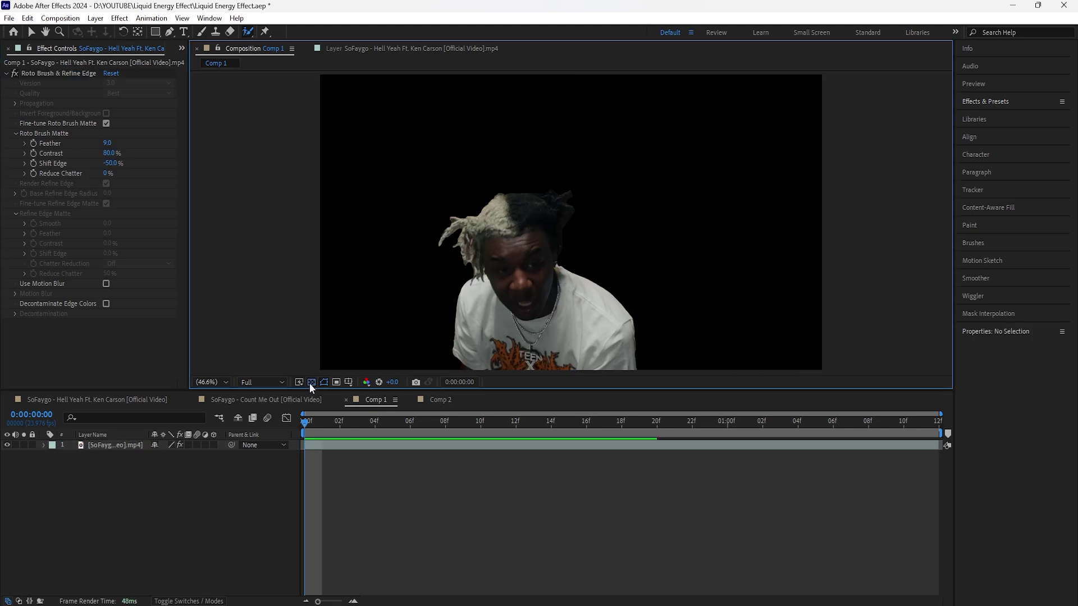
Step: Check the cut-out's edges against the transparency grid, restoring the black background when done
left_click(310, 383)
left_click_drag(306, 424, 254, 396)
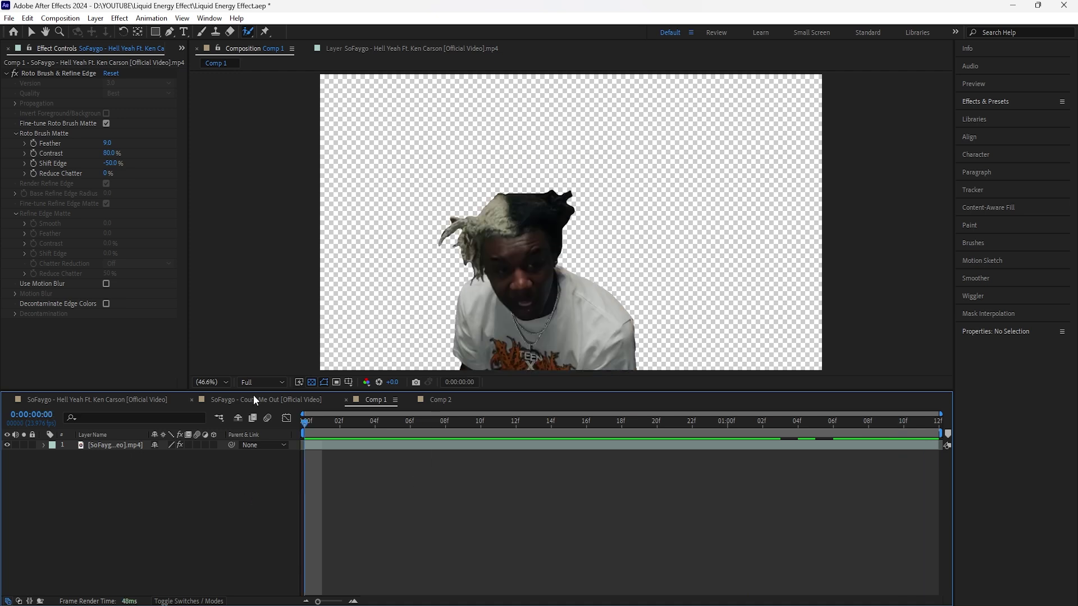
left_click(311, 383)
Step: Duplicate the rotoscoped clip layer, naming the lower copy "ken BG" and the upper one "ken"
left_click(126, 446)
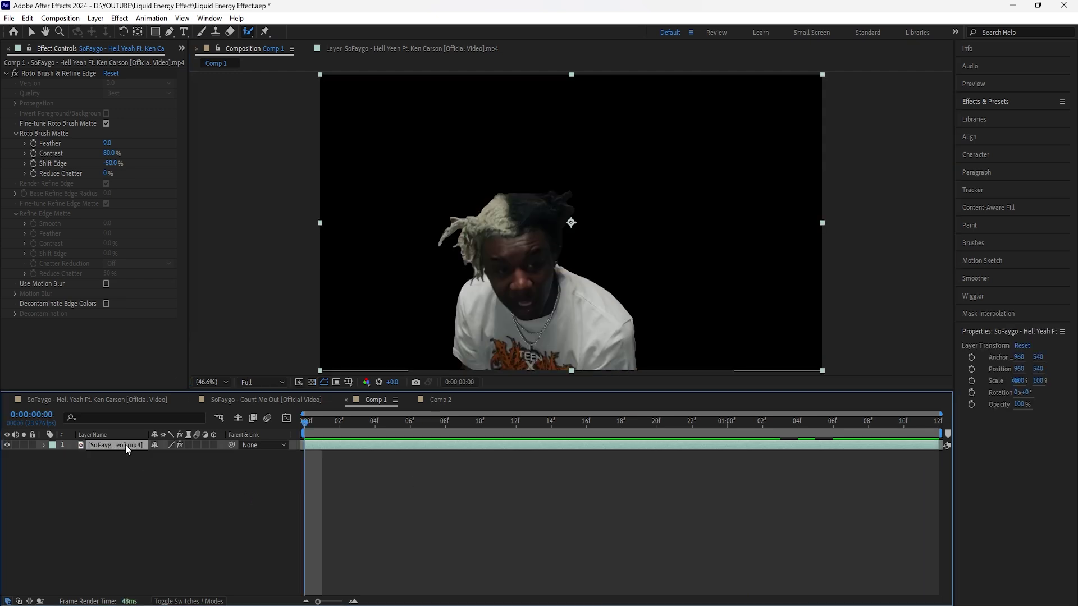
key("ctrl+d")
left_click(127, 455)
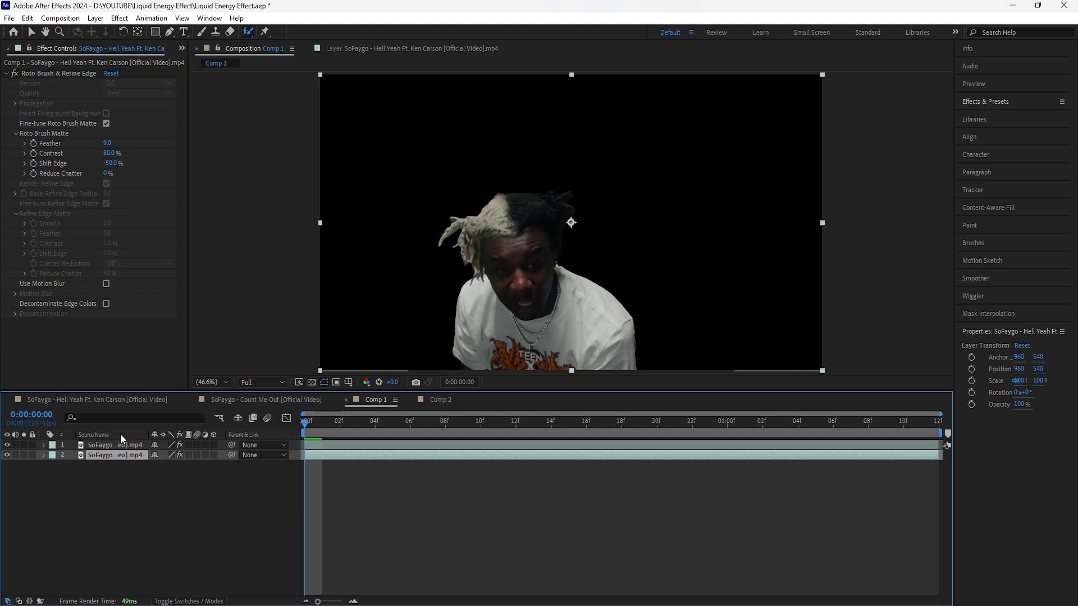
right_click(127, 454)
left_click(180, 422)
type("ken BG")
key("Return")
right_click(120, 444)
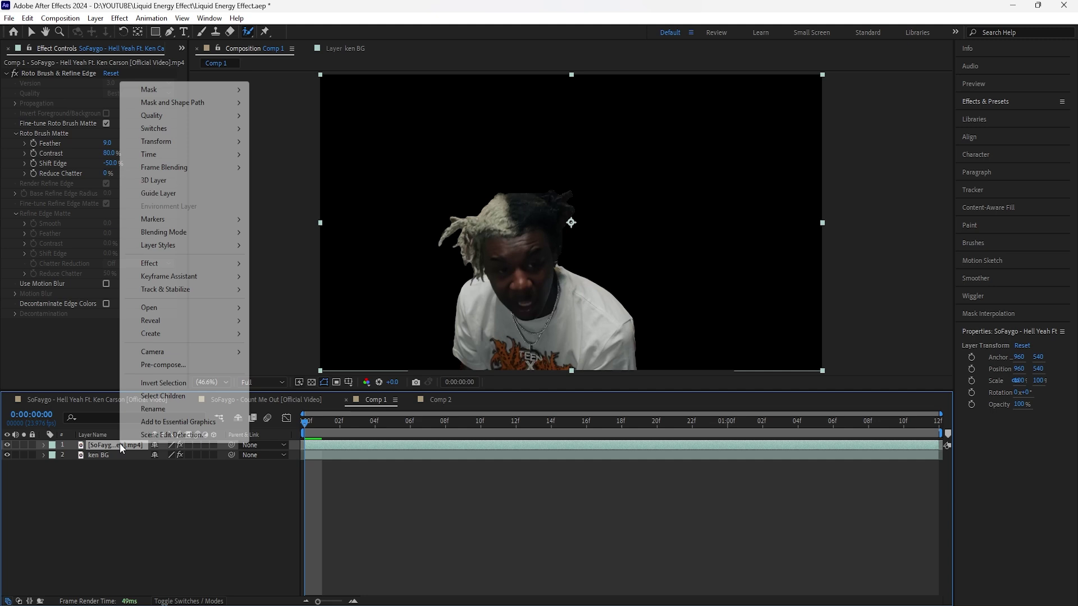
left_click(163, 410)
type("ken")
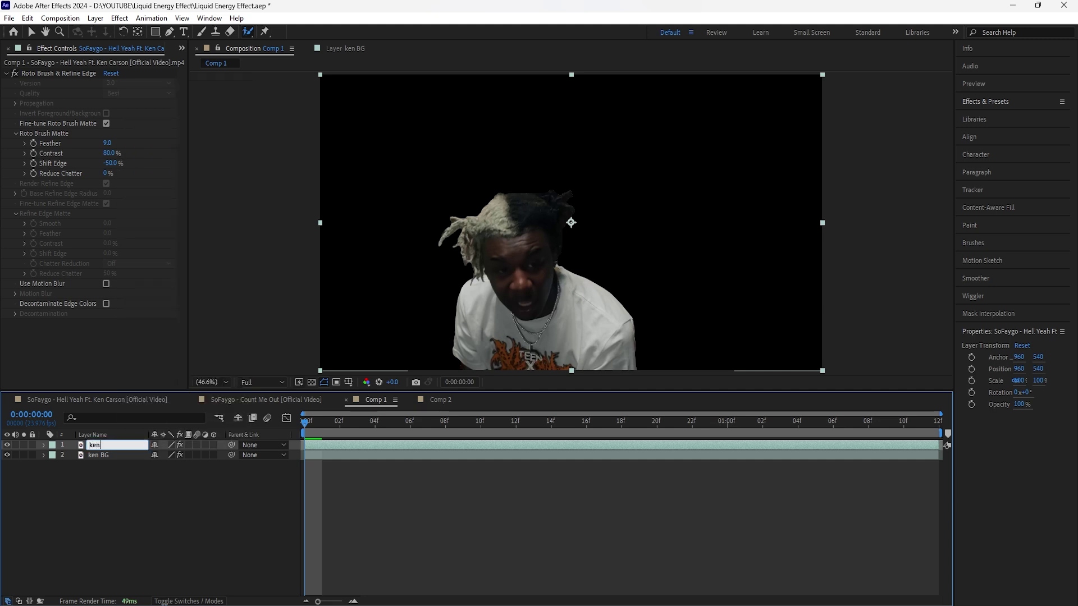
Step: Delete the Roto Brush & Refine Edge effect from the "ken BG" layer
left_click(115, 455)
left_click(68, 74)
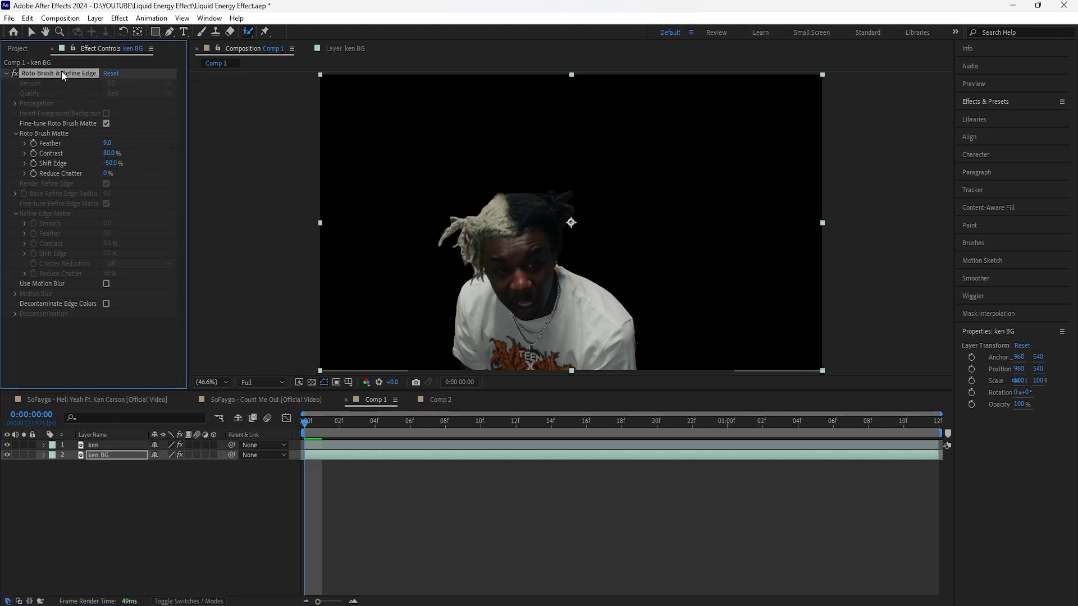
key("Delete")
Step: Duplicate the rotoscoped "ken" layer, keeping both copies above "ken BG"
left_click(114, 446)
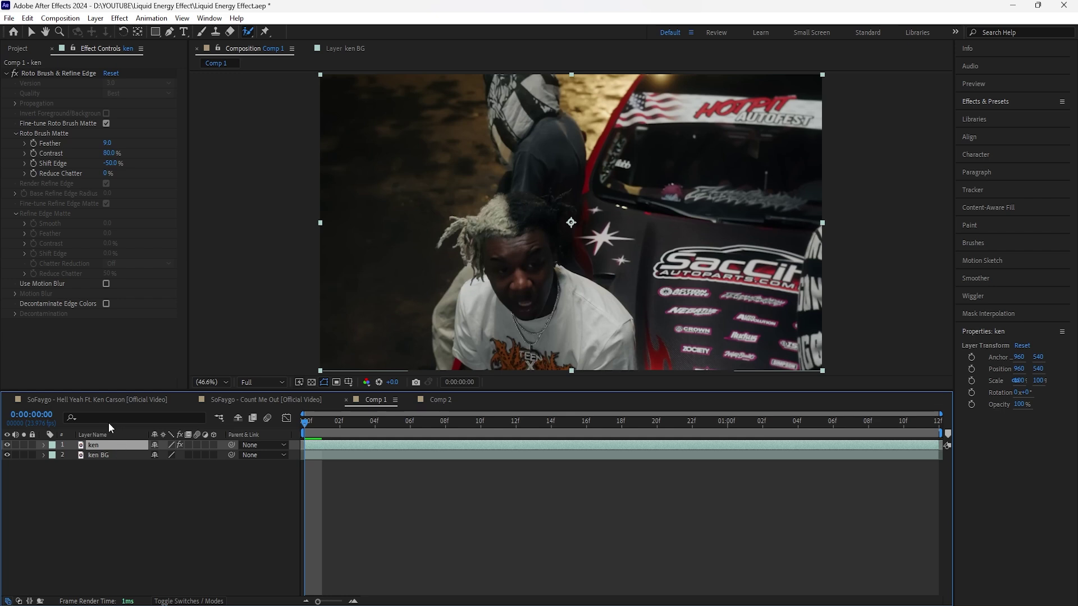
key("ctrl+d")
left_click(118, 448)
left_click(117, 455)
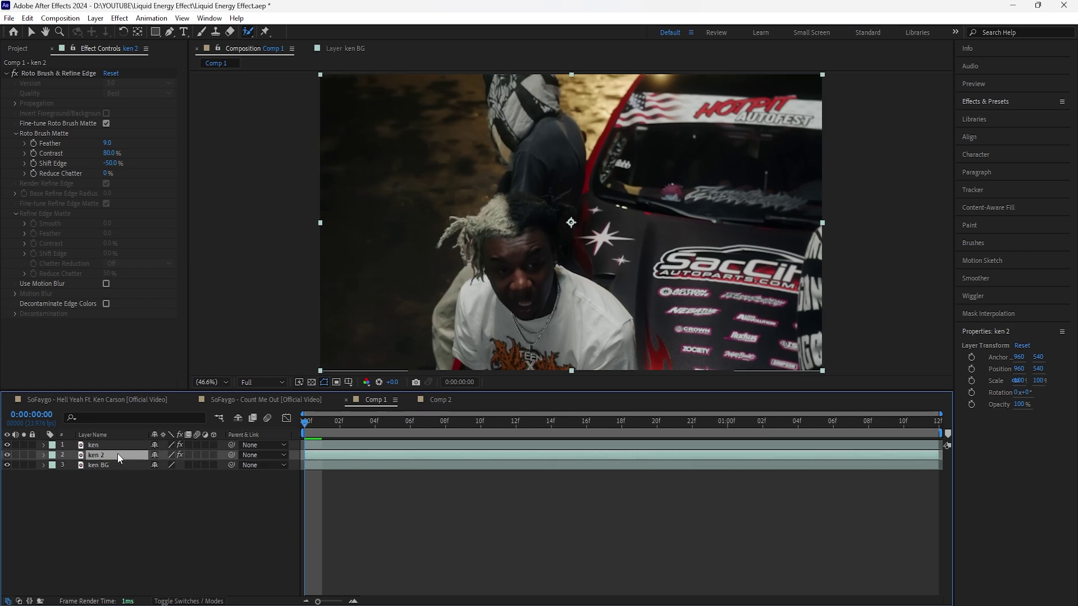
left_click(110, 462)
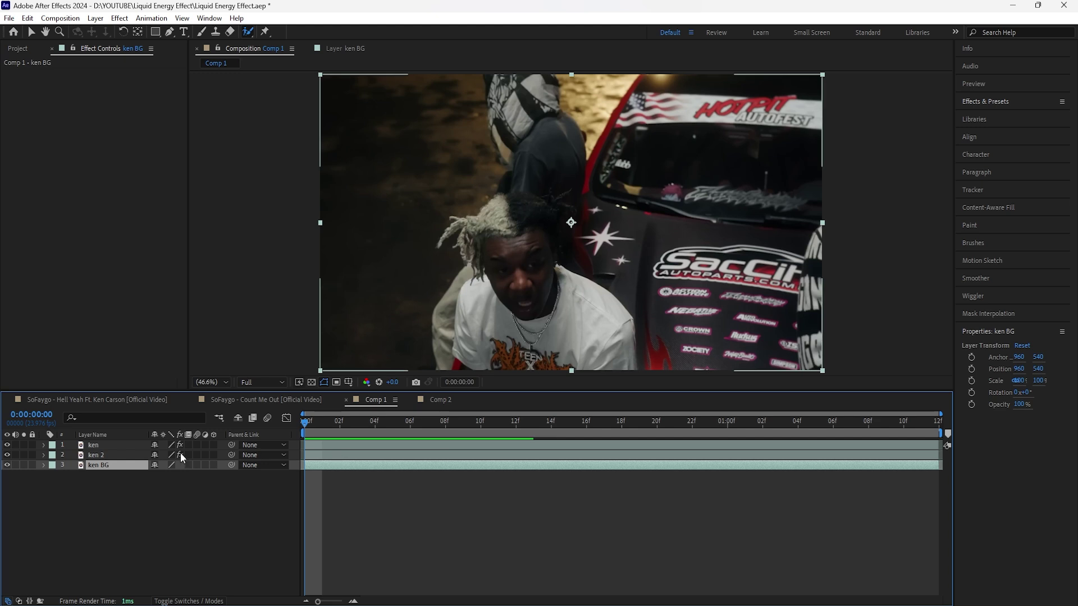
left_click(109, 455)
left_click(110, 449)
Step: Apply the Turbulent Displace effect to the "ken 2" layer and collapse its Roto Brush settings
left_click(110, 455)
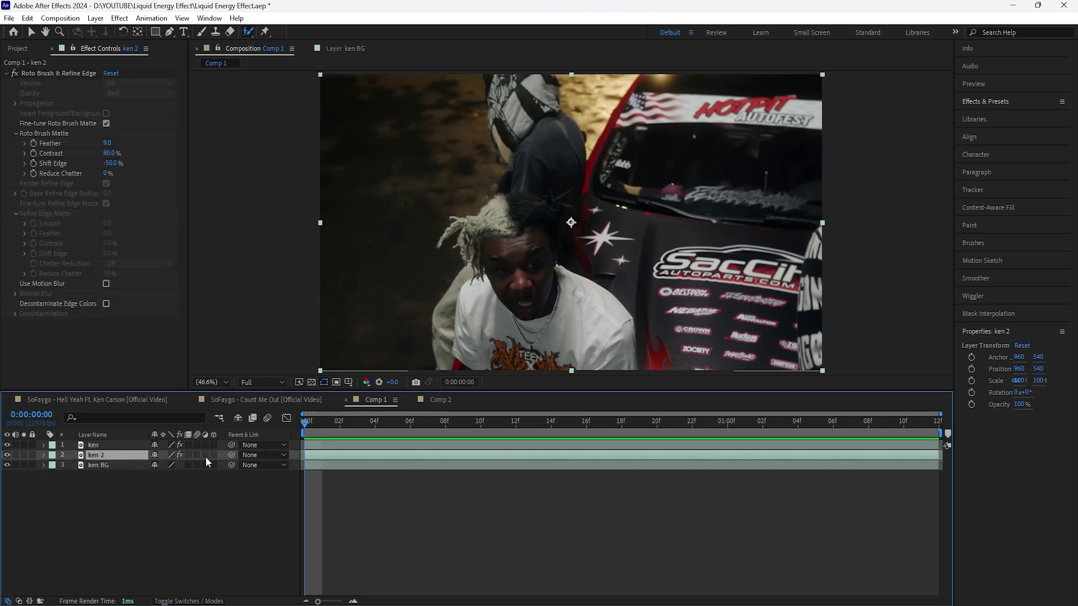
left_click(1011, 99)
left_click(1012, 121)
type("turbu")
left_click_drag(1010, 139, 35, 139)
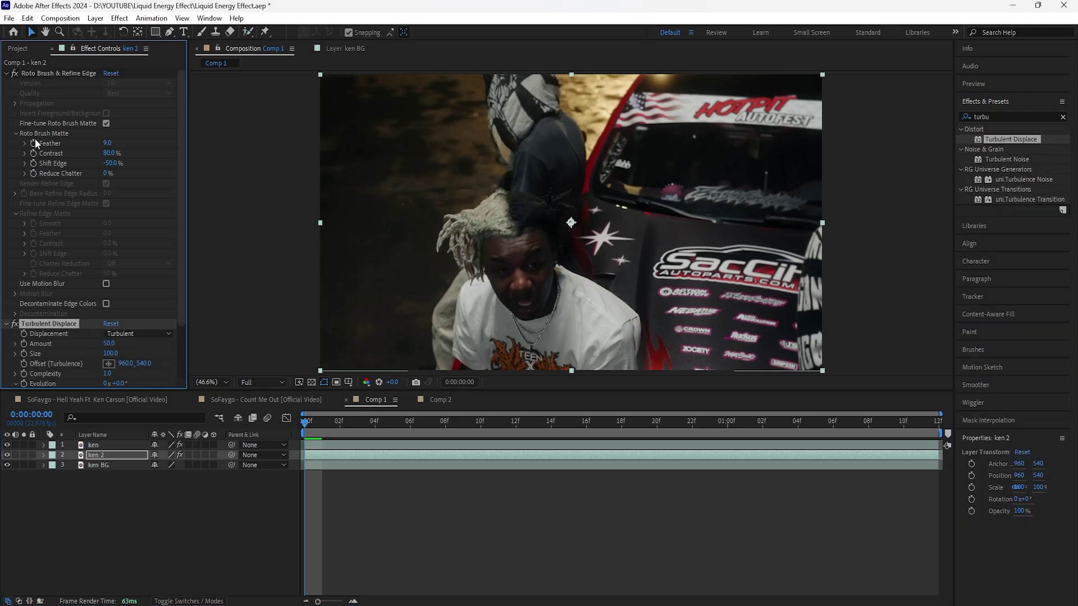
left_click(6, 74)
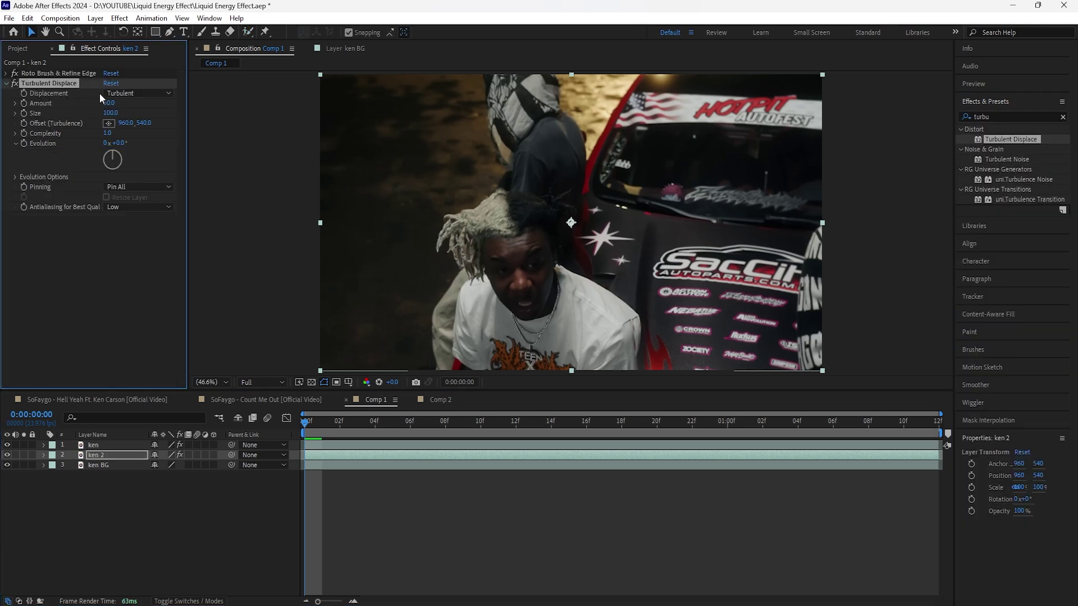
Step: Set Turbulent Displace on "ken 2" to Turbulent Smoother displacement with an Amount of 433
left_click(133, 93)
left_click(154, 151)
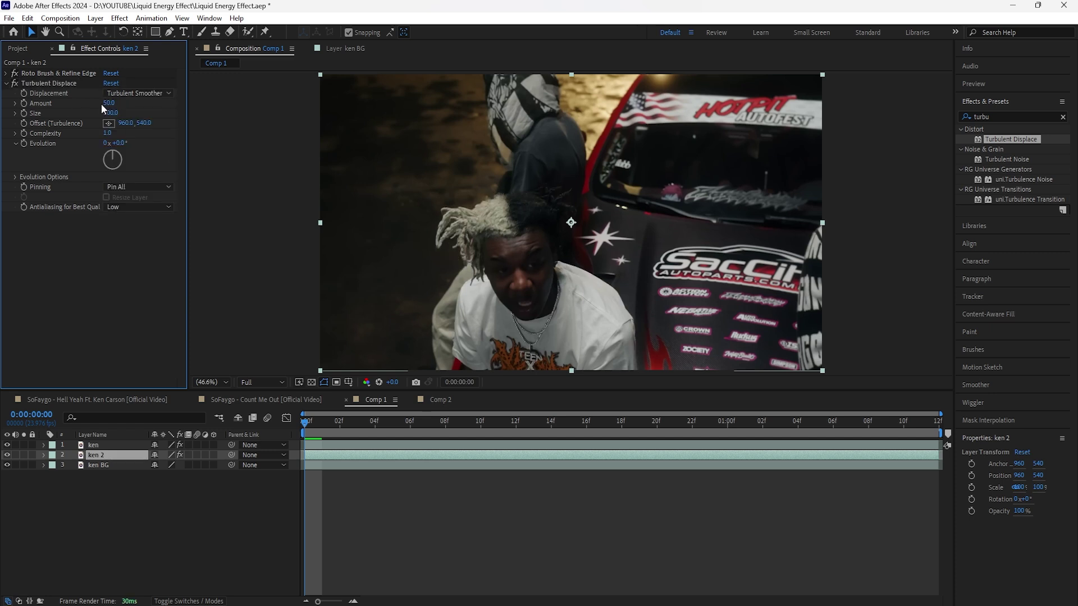
left_click_drag(242, 110, 337, 117)
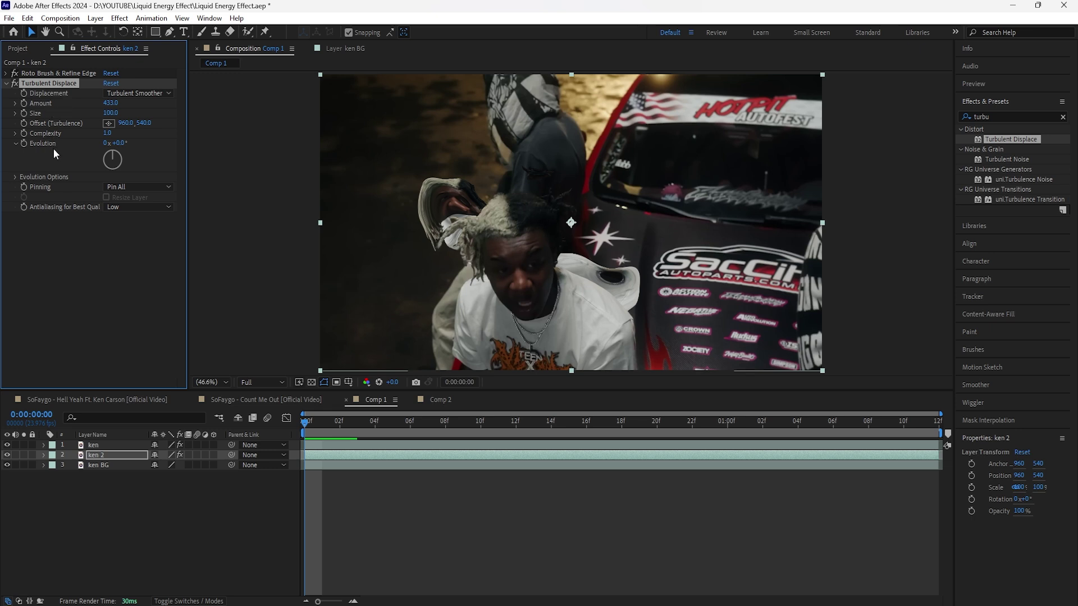
Step: Keyframe Turbulent Displace Amount and Evolution on "ken 2" at the first frame, and set Amount to 0 at frame 20
left_click(130, 453)
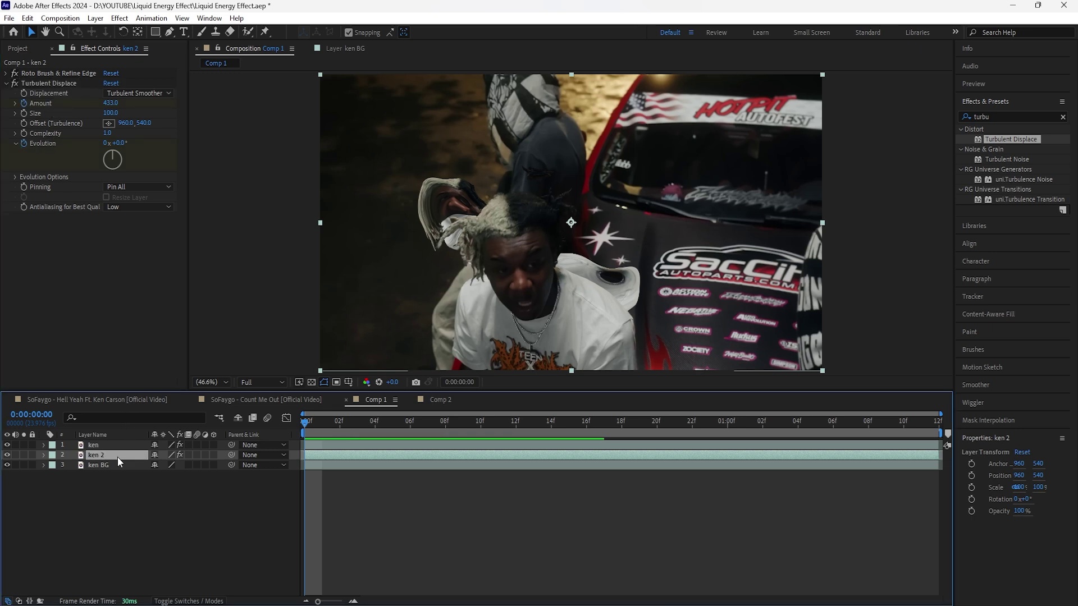
key("u")
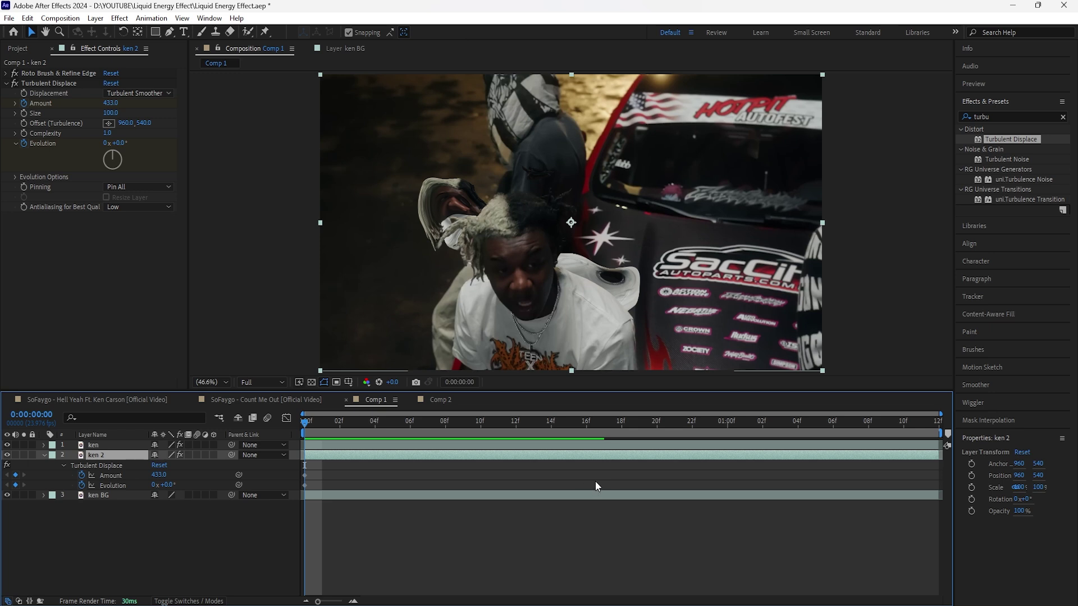
key("space")
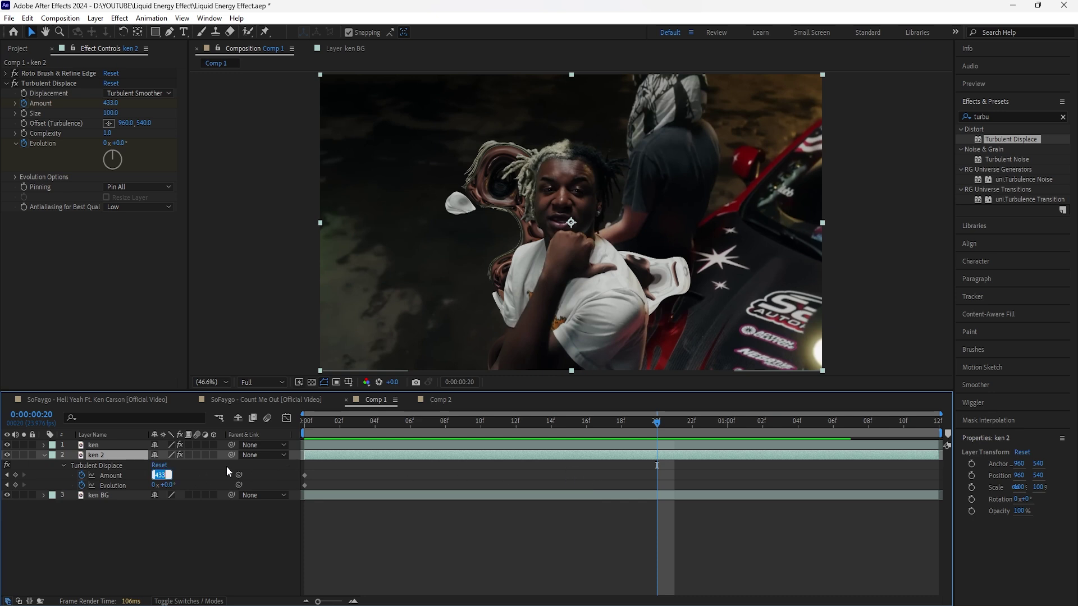
type("0")
key("Return")
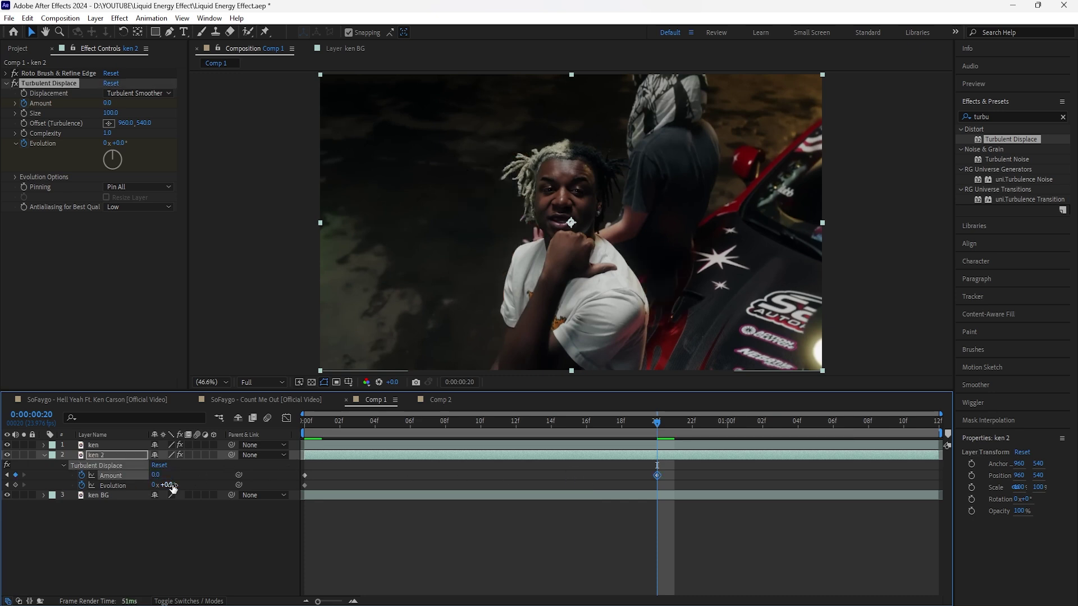
Step: Set the Turbulent Displace Evolution on "ken 2" to 360° at frame 20
left_click_drag(169, 486, 240, 485)
key("ctrl+z")
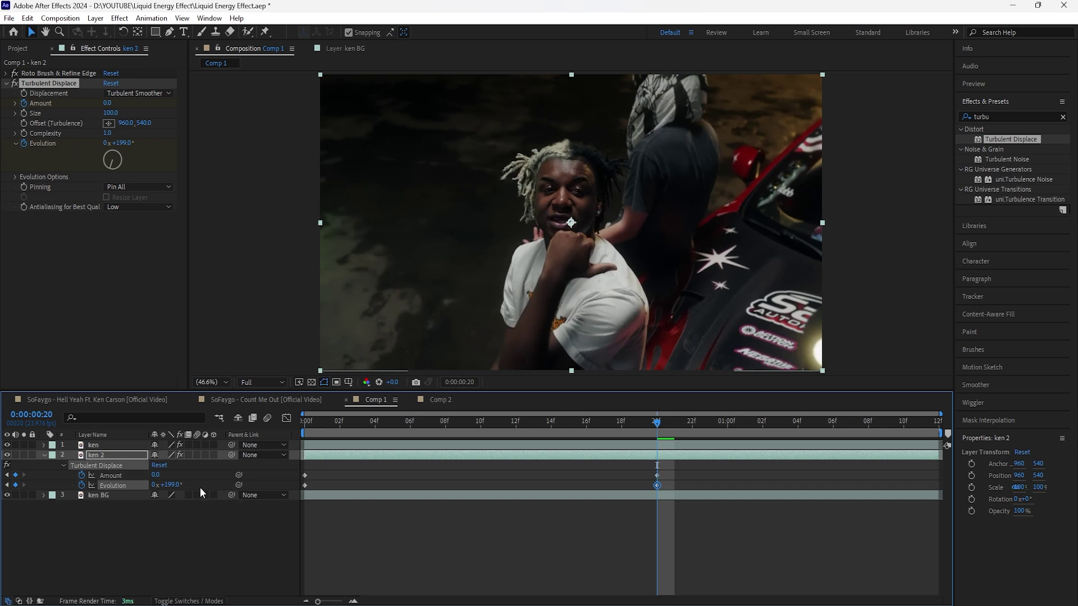
left_click(167, 485)
type("1")
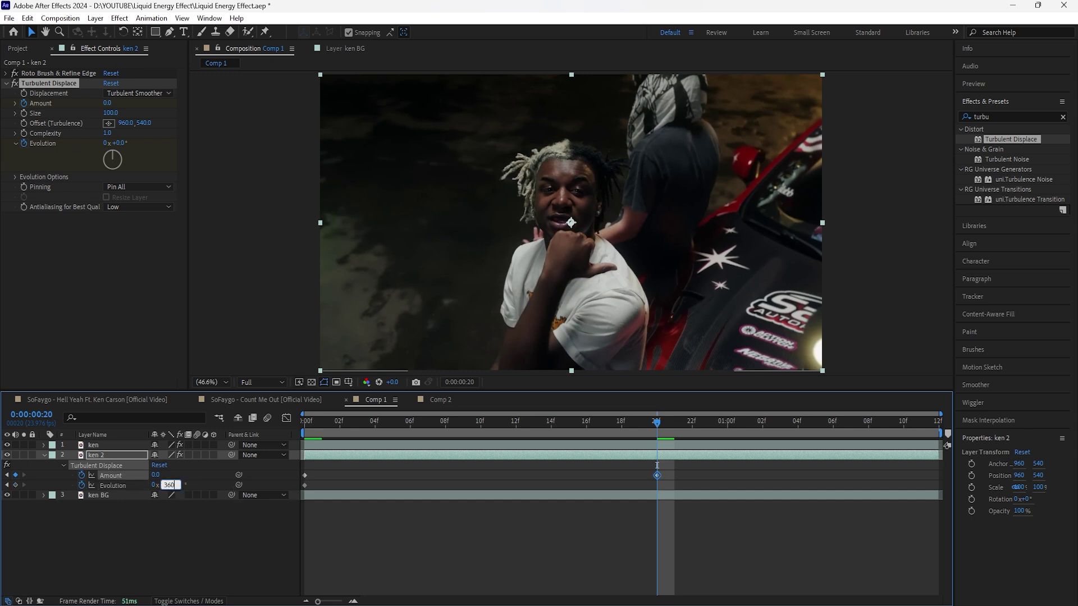
key("Return")
Step: Apply Easy Ease to the Turbulent Displace Amount and Evolution keyframes on "ken 2" and return to the first frame
left_click_drag(672, 467, 291, 487)
right_click(658, 479)
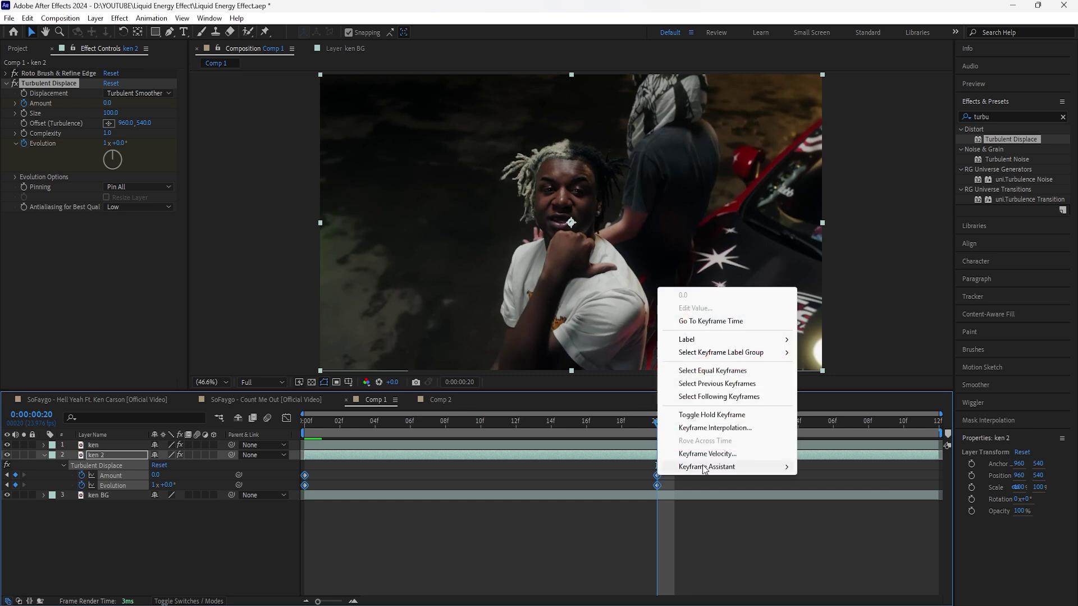
mouse_move(704, 470)
left_click(831, 488)
key("Home")
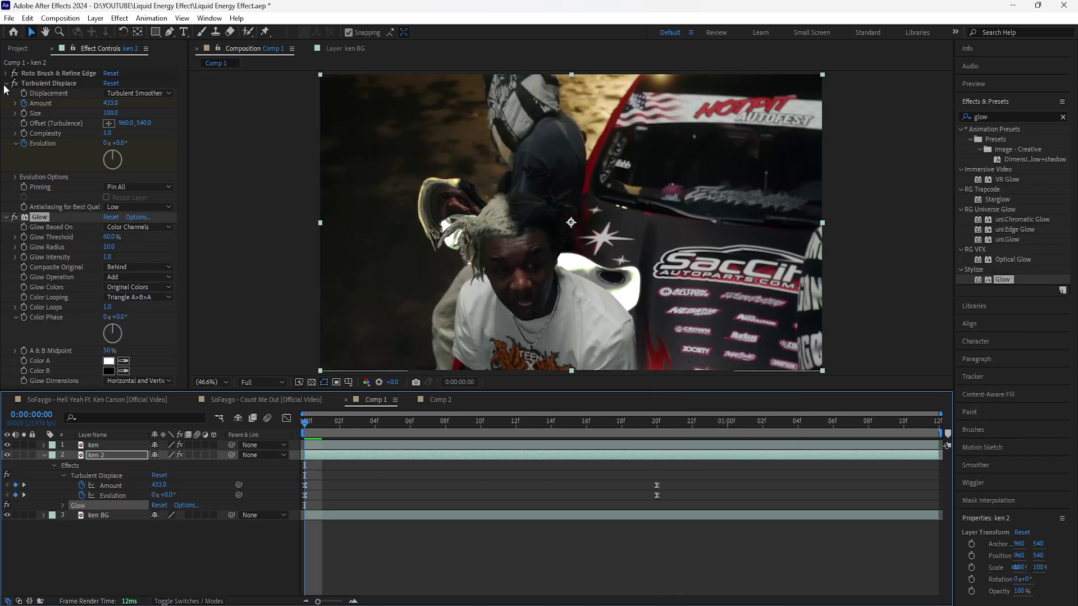
Step: Collapse Turbulent Displace on "ken 2" and set the Glow effect to Radius 80 and Intensity 3
left_click(6, 84)
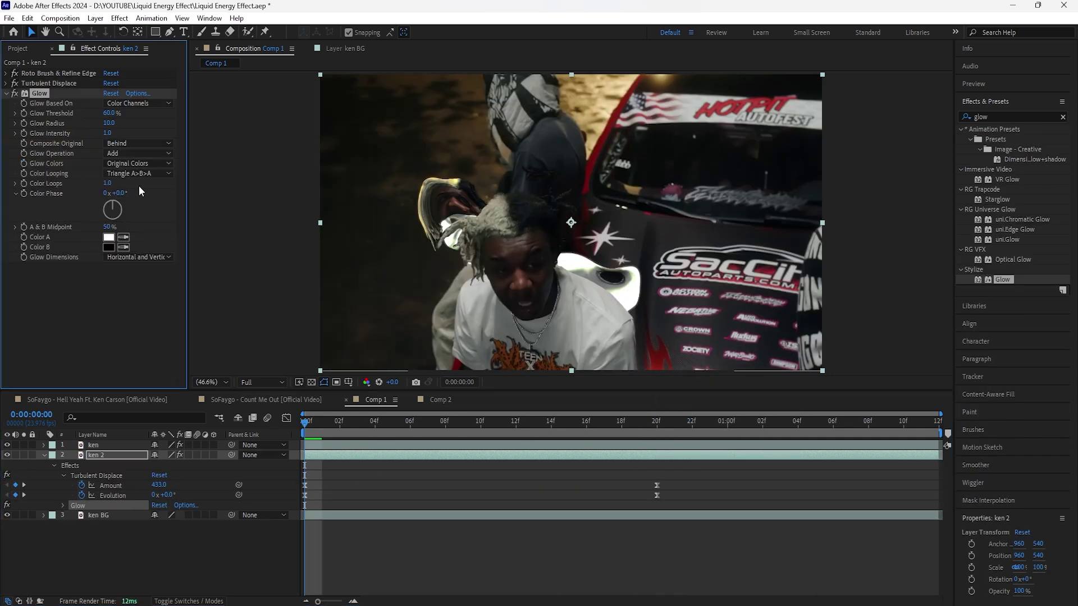
left_click_drag(113, 124, 153, 124)
left_click(112, 125)
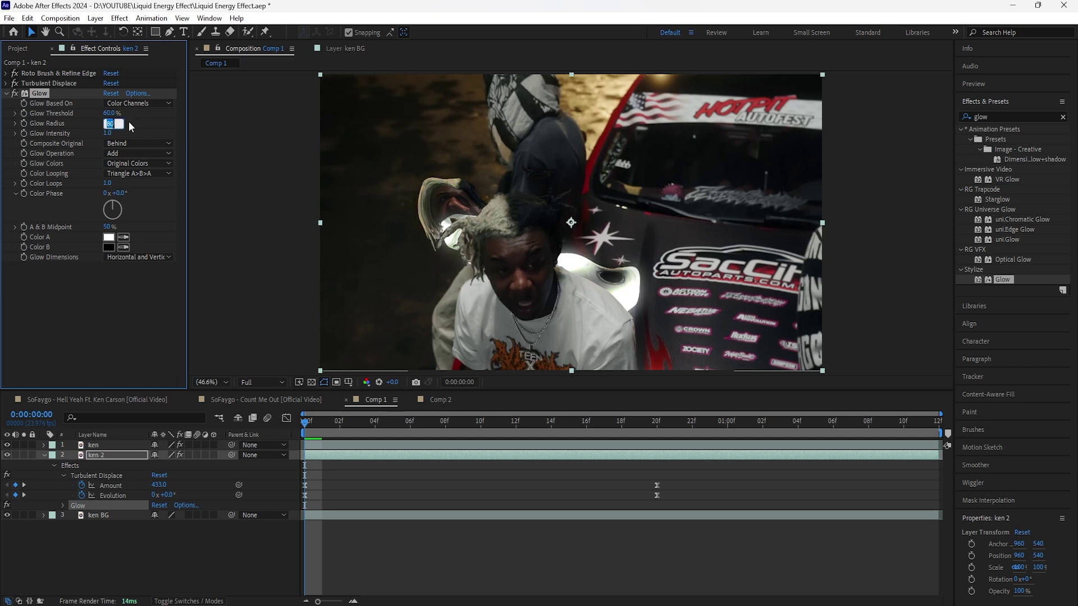
left_click(130, 126)
left_click_drag(111, 134, 214, 130)
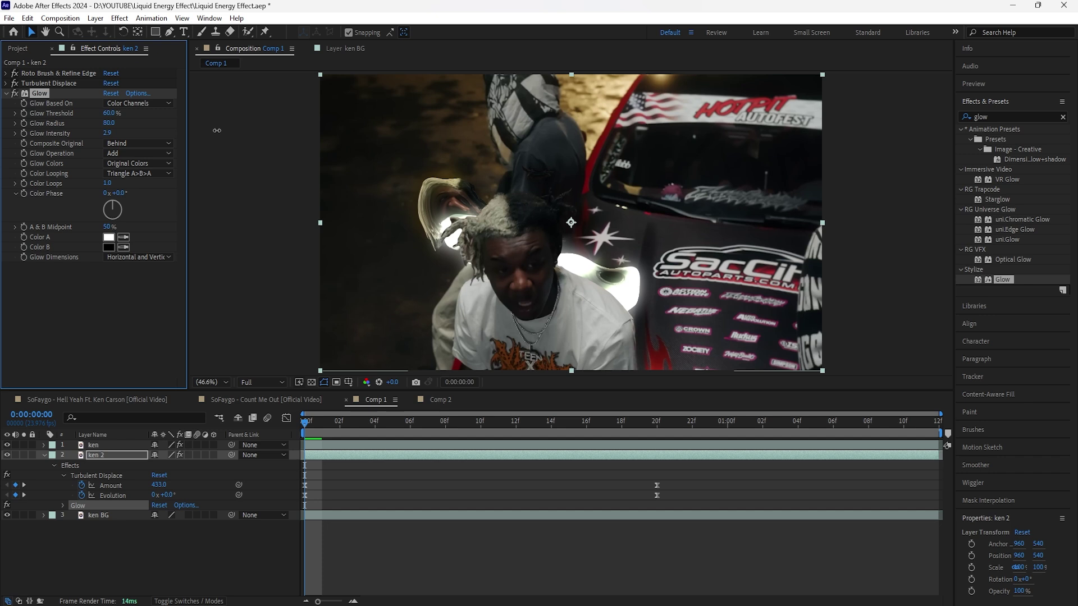
type("3")
key("Return")
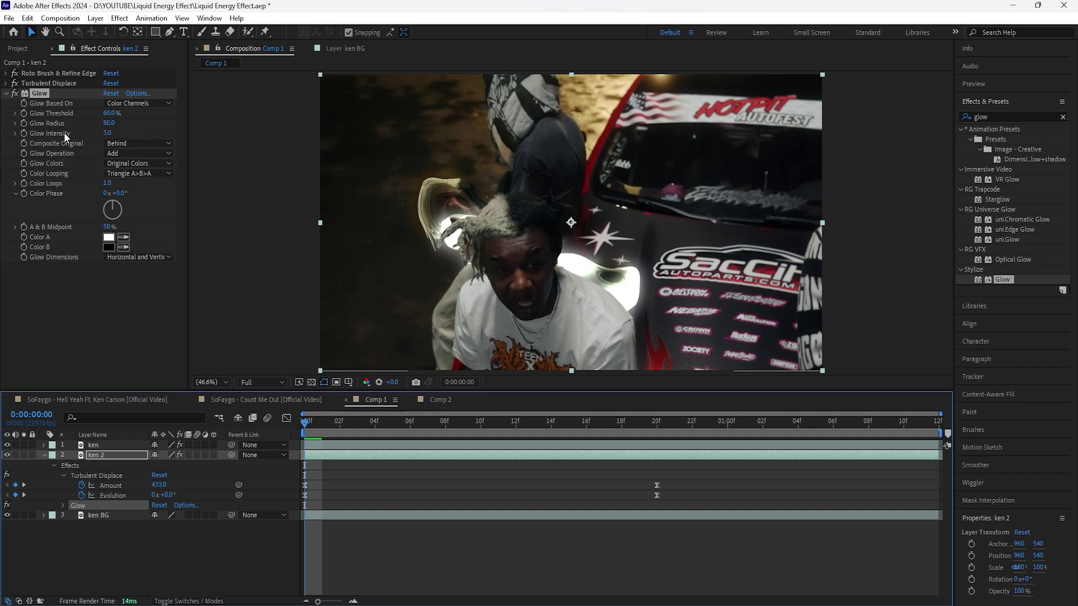
Step: Keyframe Glow Intensity at the first frame and show only the animated properties of "ken 2"
left_click(25, 133)
left_click(126, 456)
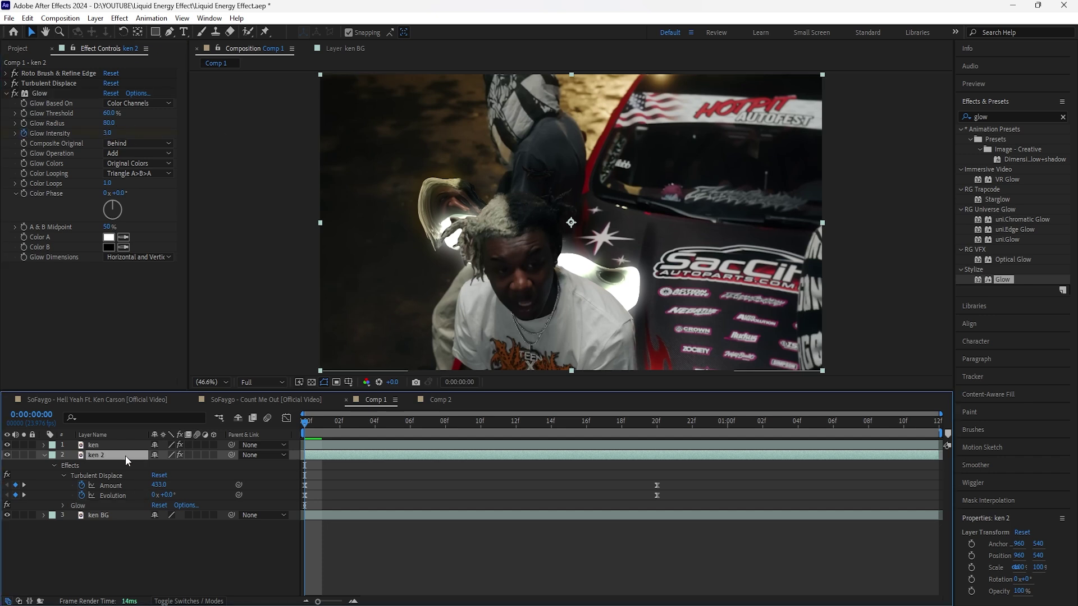
key("u")
key("u")
key("u")
key("u")
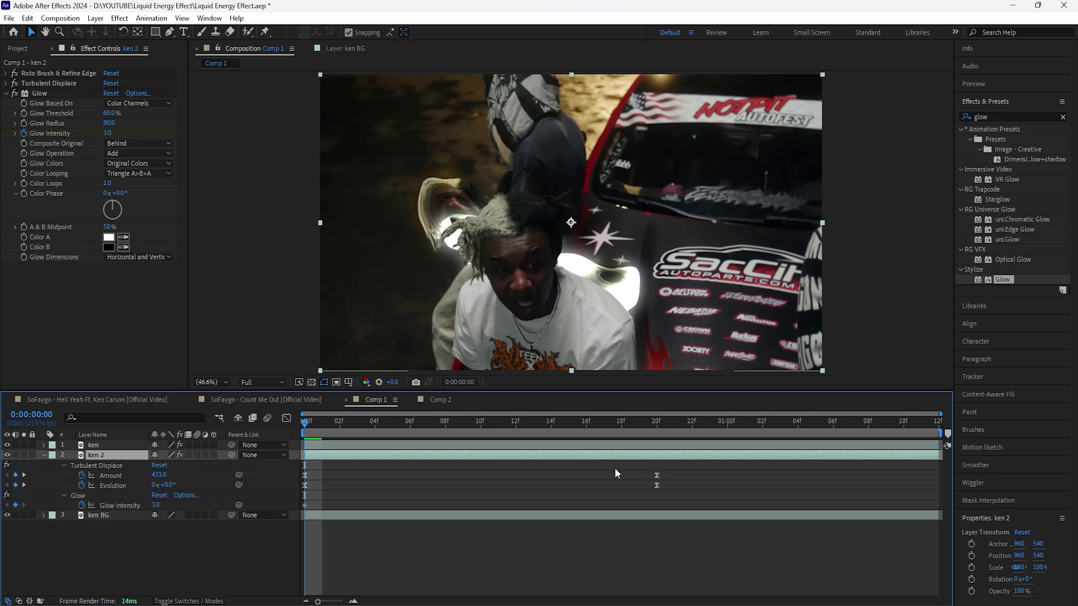
Step: Set Glow Intensity on "ken 2" to 0 at frame 20, ease both of its keyframes and scrub through the result
left_click(655, 435)
left_click(107, 133)
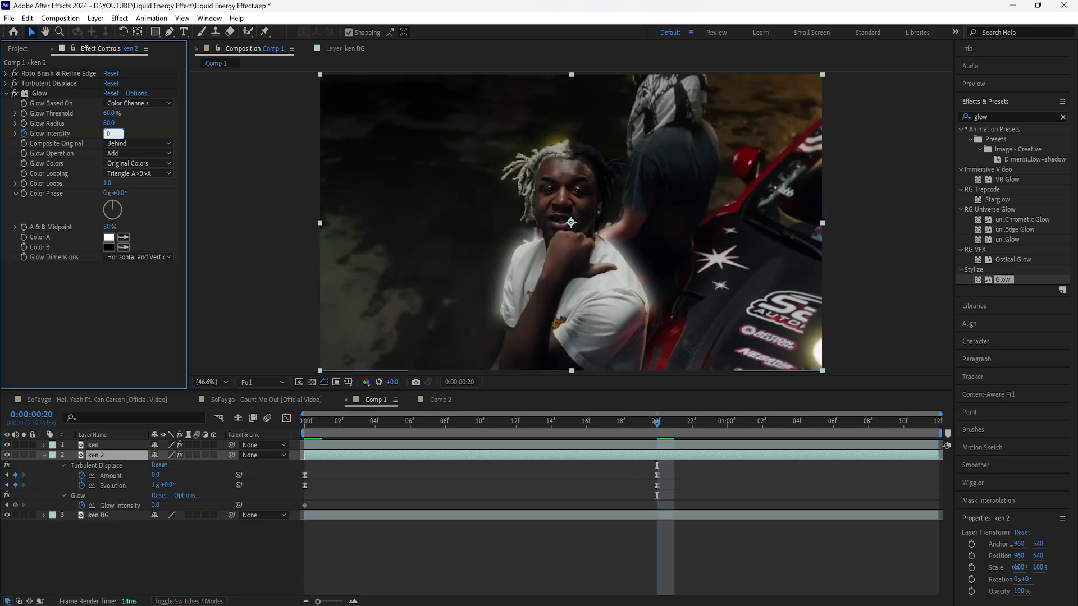
type("0")
key("Return")
left_click_drag(665, 500, 297, 508)
left_click_drag(530, 425, 435, 445)
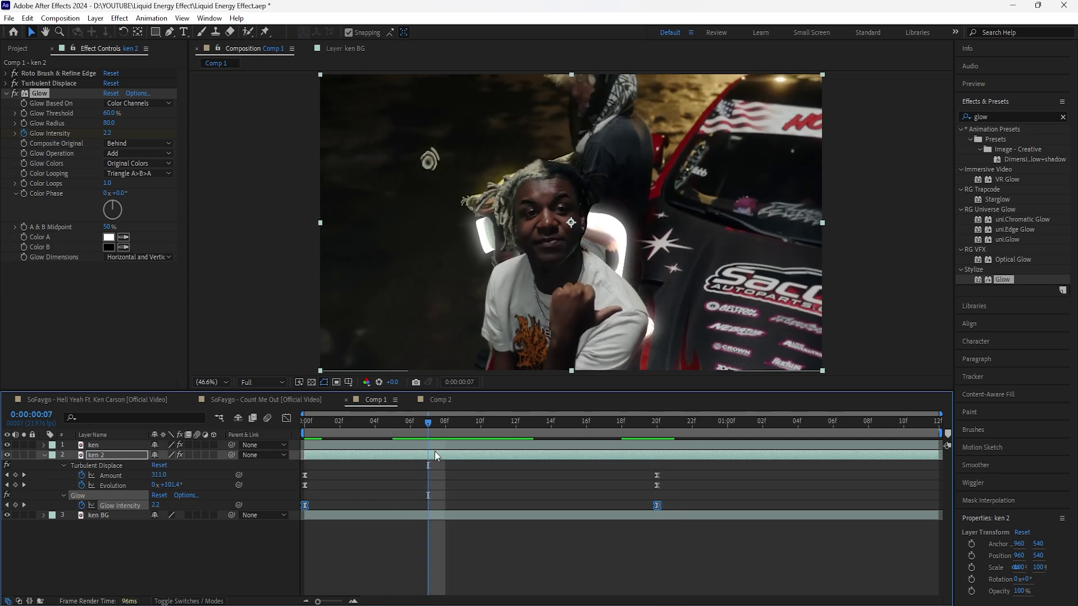
left_click_drag(408, 428, 236, 428)
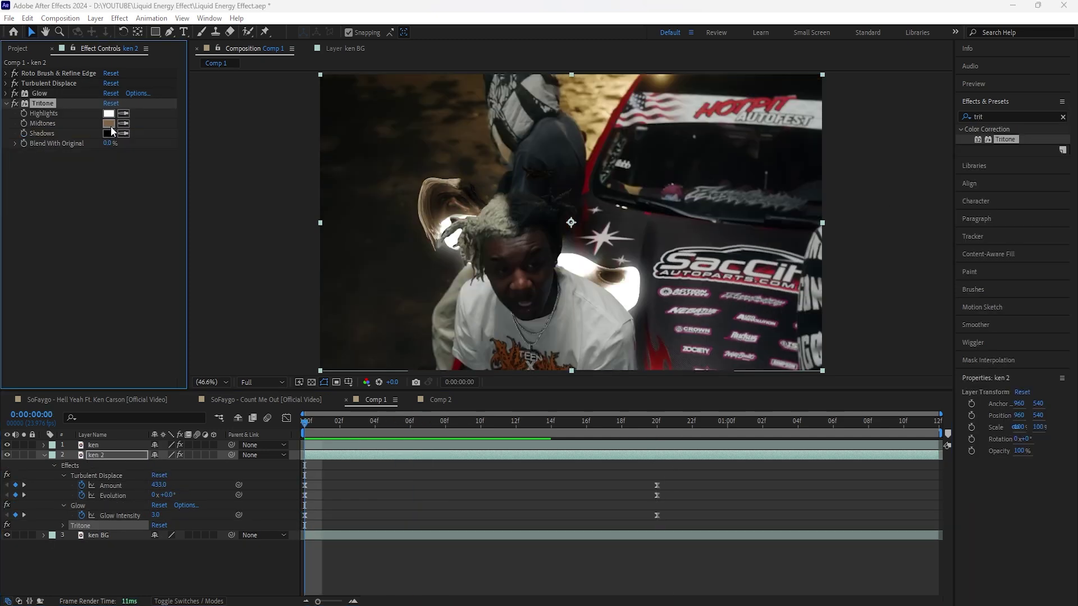
Step: Set the Tritone Midtones color on "ken 2" to bright green, 5CFF50
left_click(108, 124)
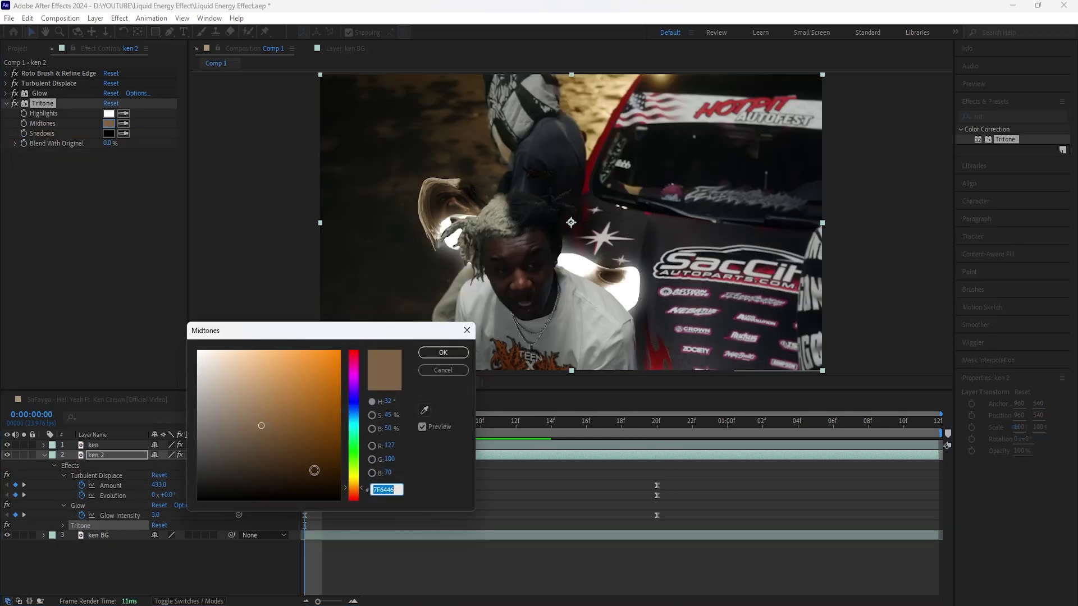
left_click(355, 455)
left_click_drag(292, 378, 295, 351)
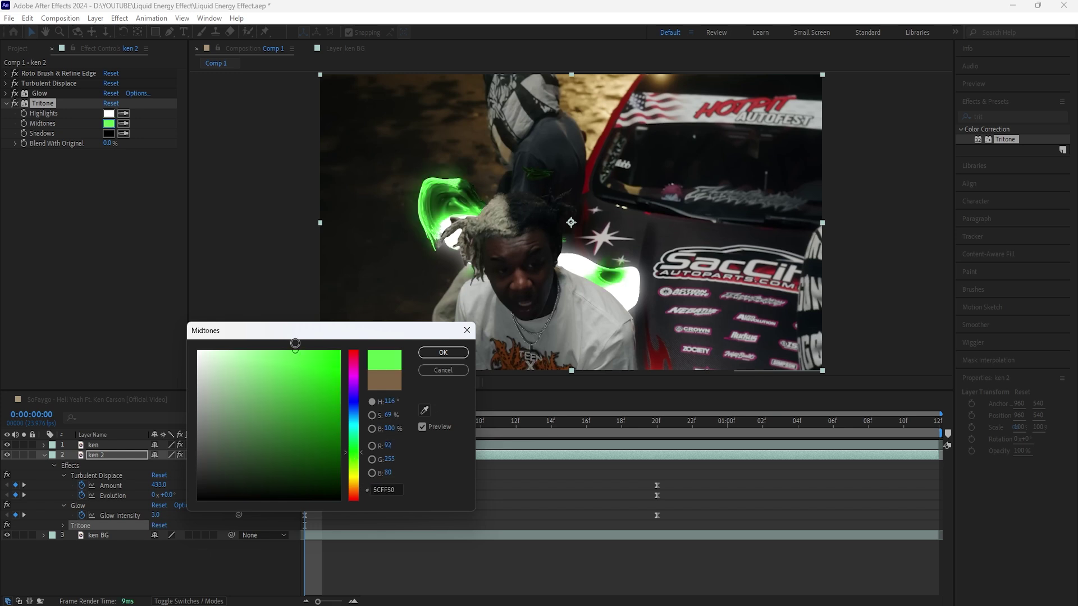
left_click(443, 352)
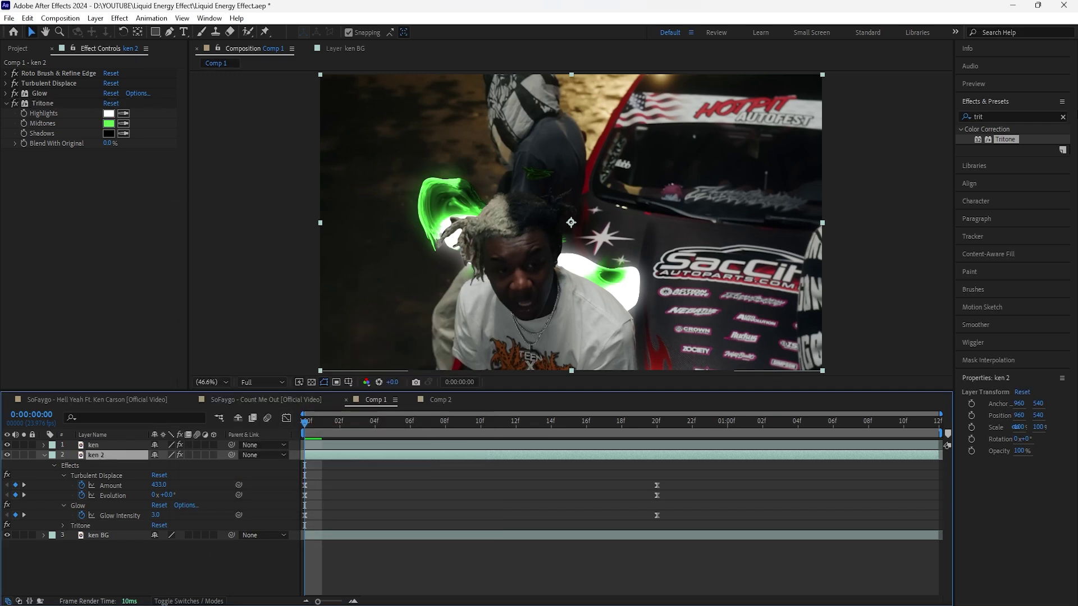
Step: Apply the Hue/Saturation effect to "ken 2", try a Master Hue shift and undo it, and collapse Tritone
left_click(1063, 117)
type("hue")
left_click_drag(1017, 199, 45, 179)
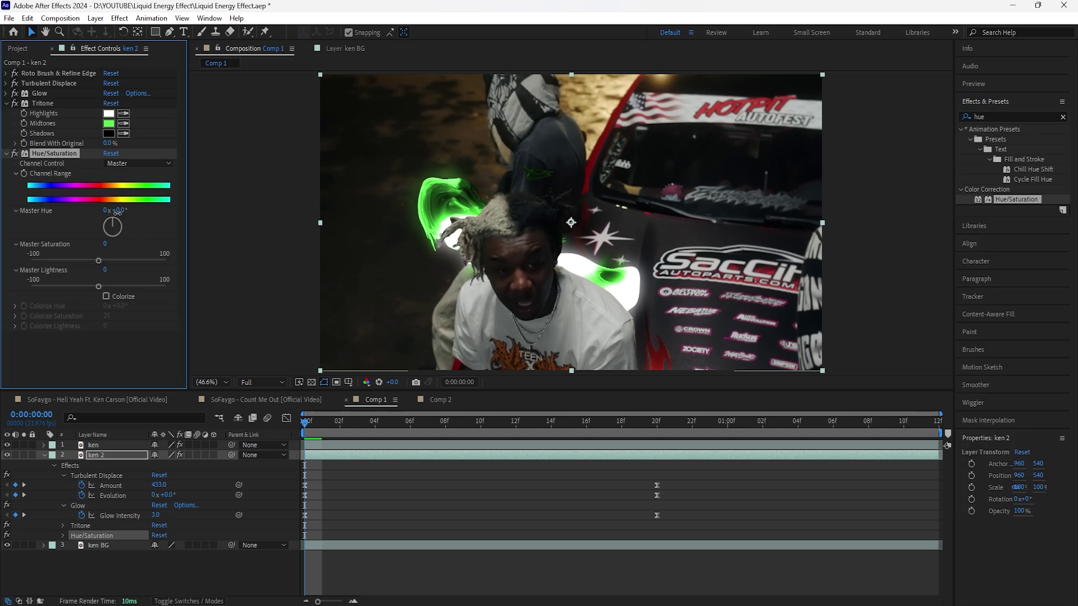
left_click_drag(115, 210, 589, 244)
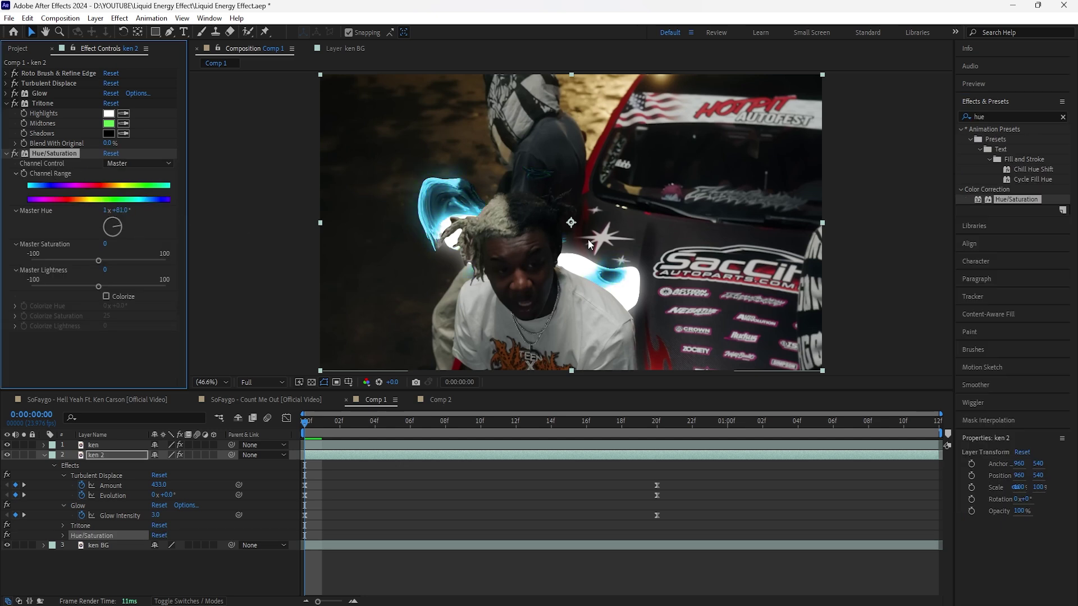
key("ctrl+z")
left_click(6, 103)
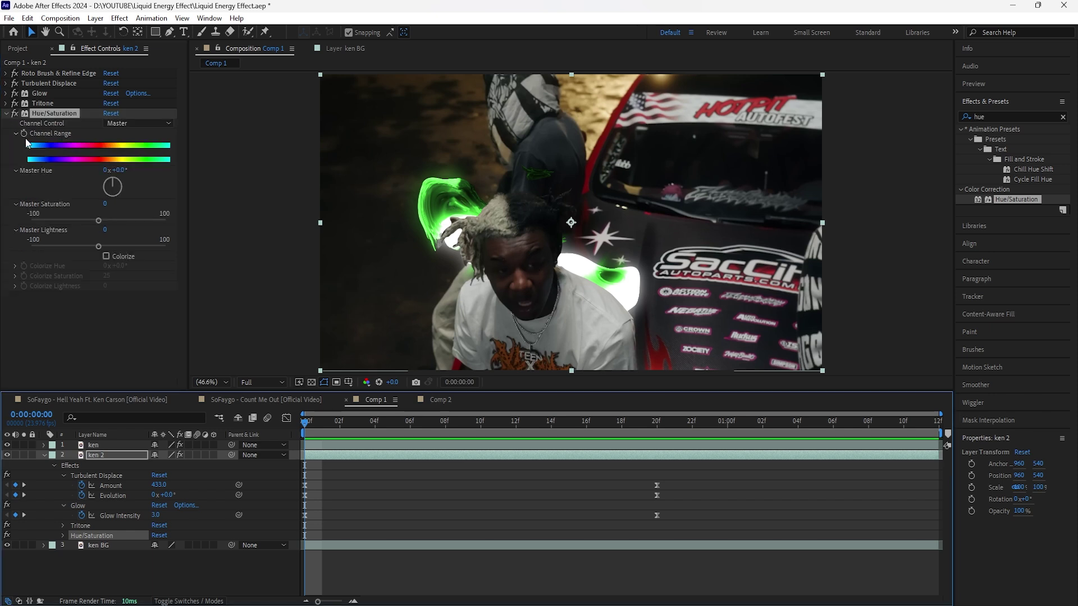
Step: Keyframe the Hue/Saturation Channel Range at the first frame and set Master Hue to 360° at frame 20
left_click(24, 134)
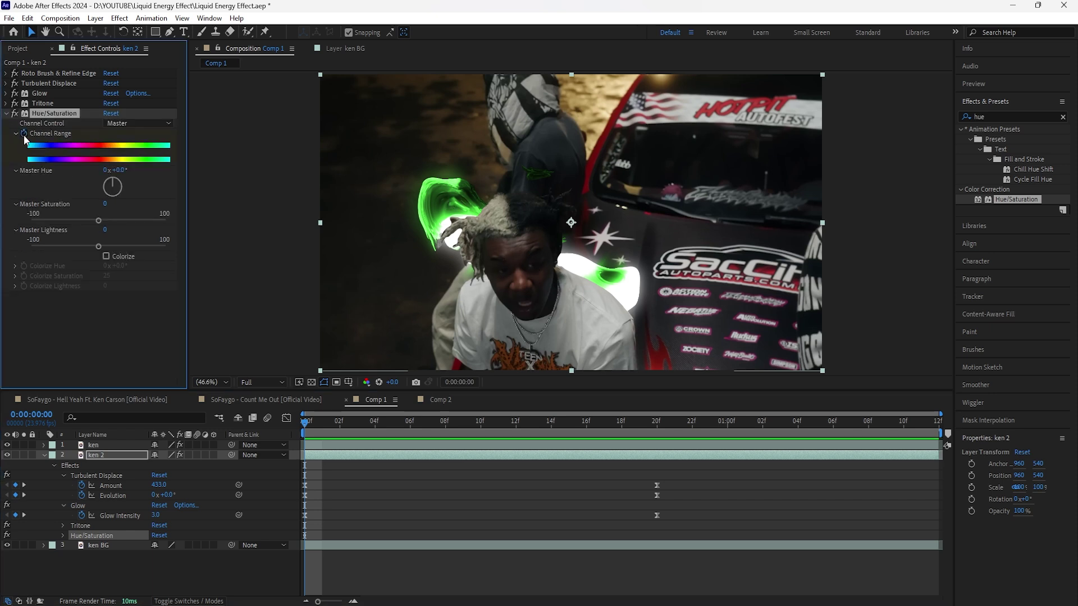
left_click(657, 424)
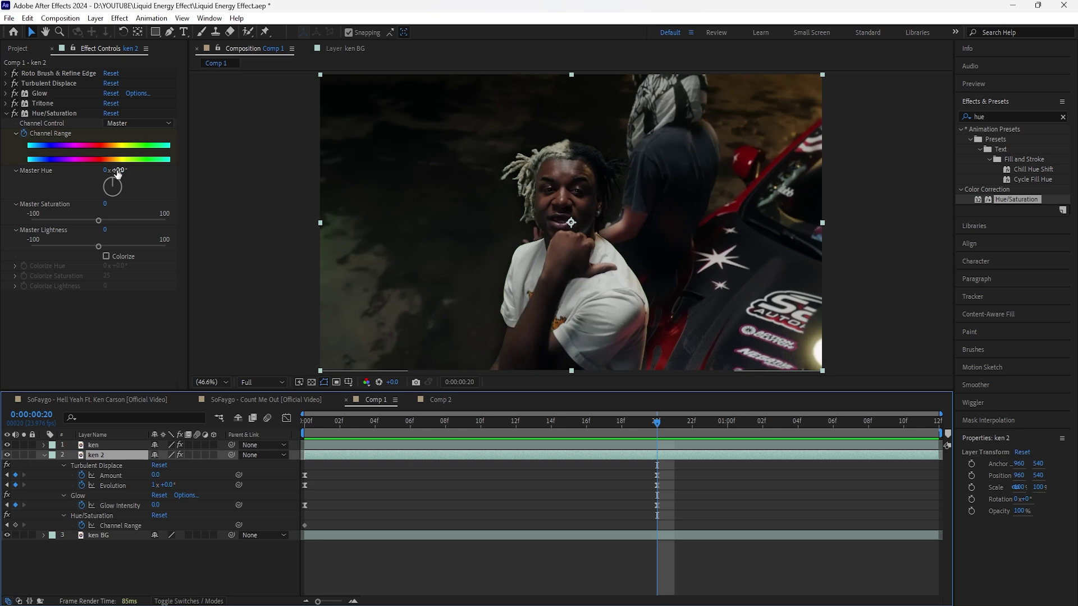
left_click(118, 170)
type("360")
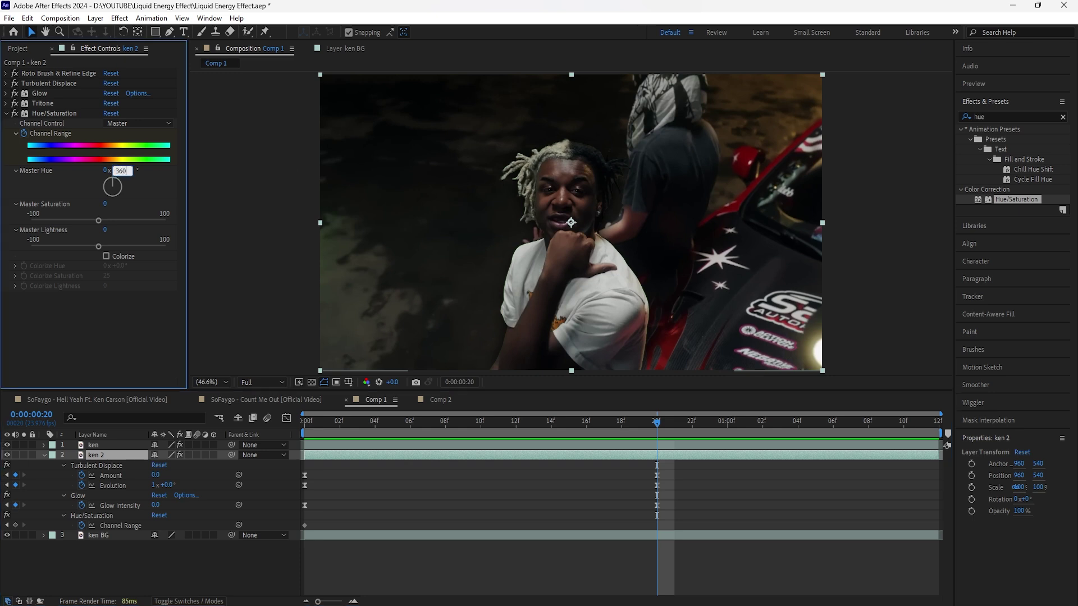
key("Return")
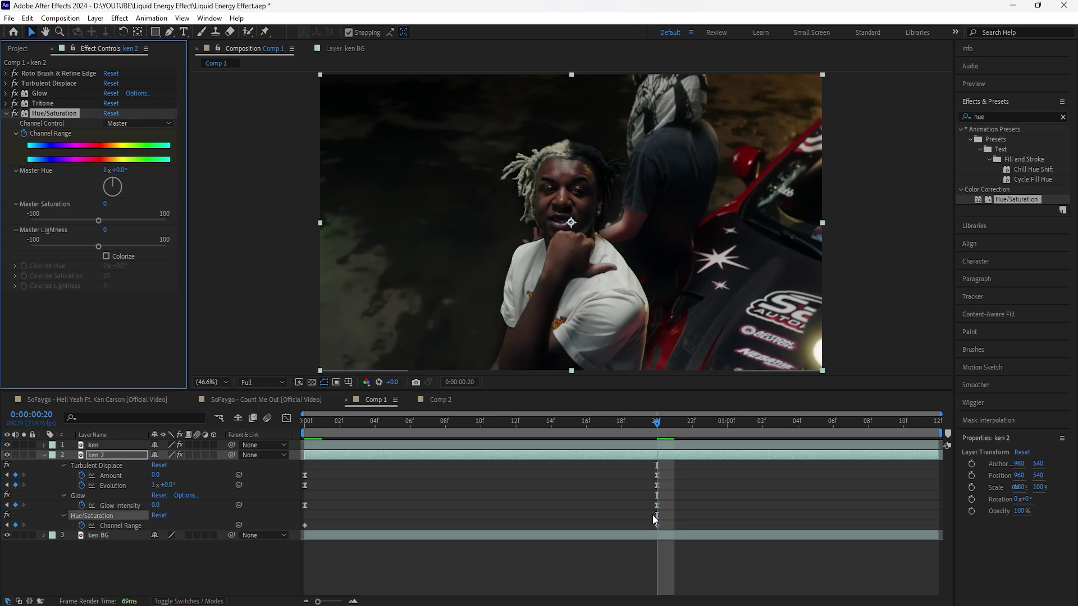
Step: Ease both Channel Range keyframes on "ken 2" and preview the hue animation from the first frame
left_click_drag(663, 523, 301, 530)
right_click(304, 524)
left_click_drag(656, 425, 308, 470)
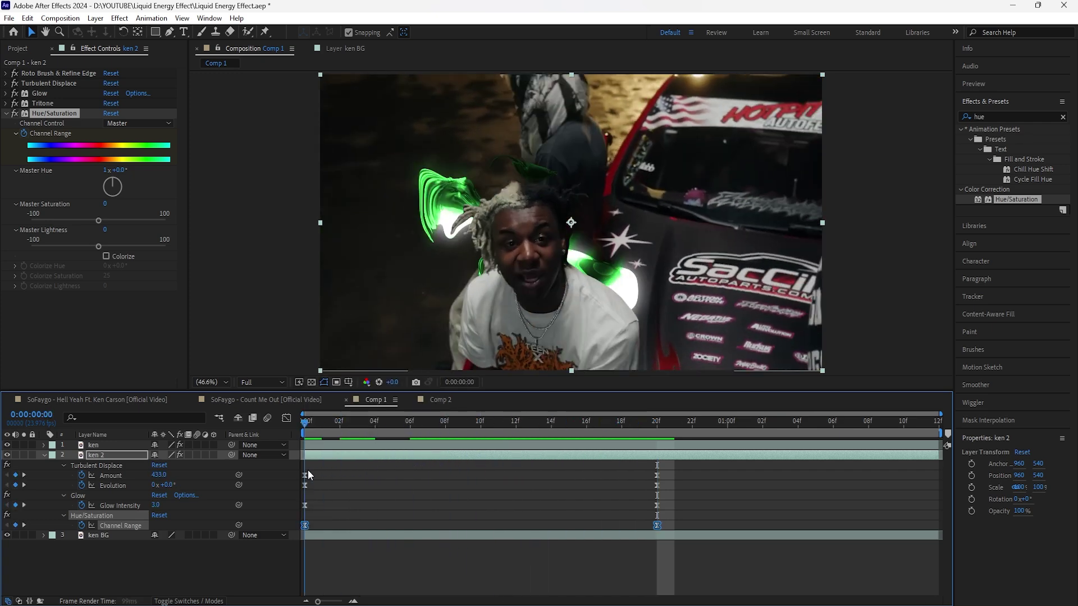
key("space")
key("space")
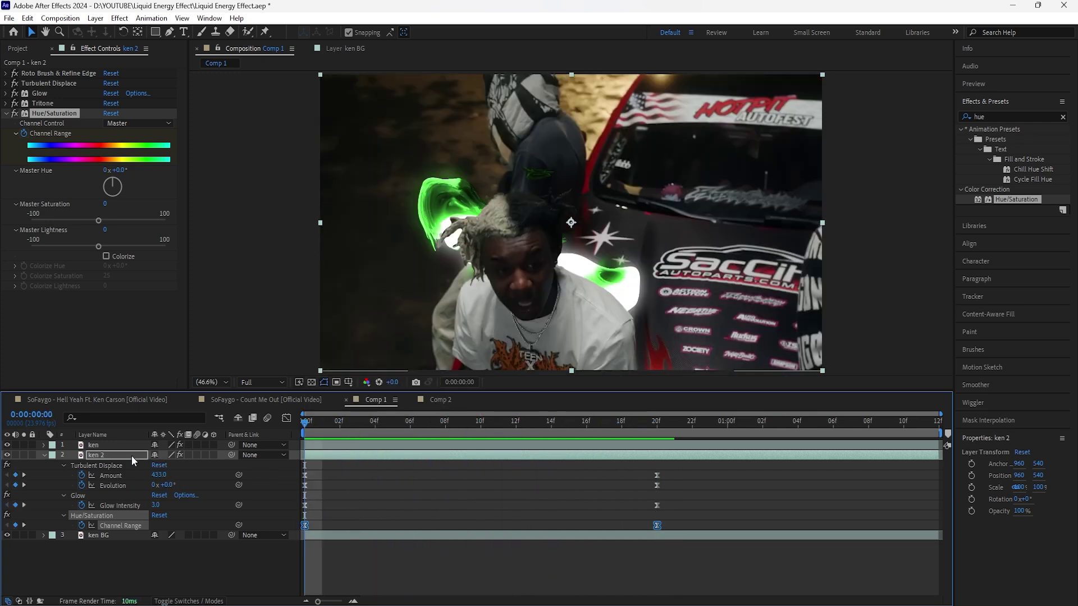
Step: Apply the Transform effect to "ken 2" and collapse its Hue/Saturation settings
left_click(134, 459)
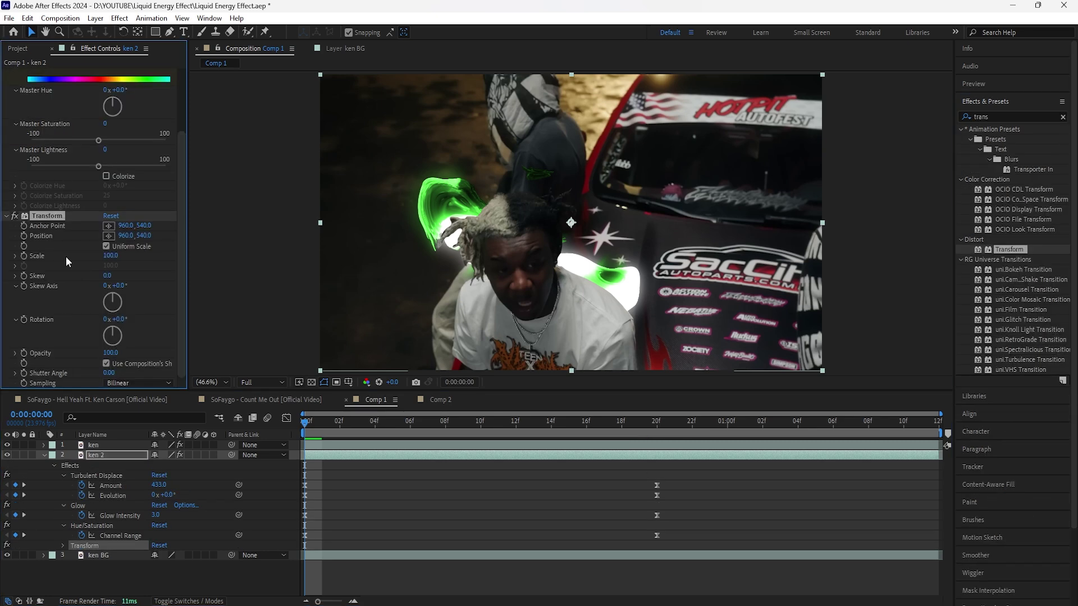
scroll(66, 257, "up", 3)
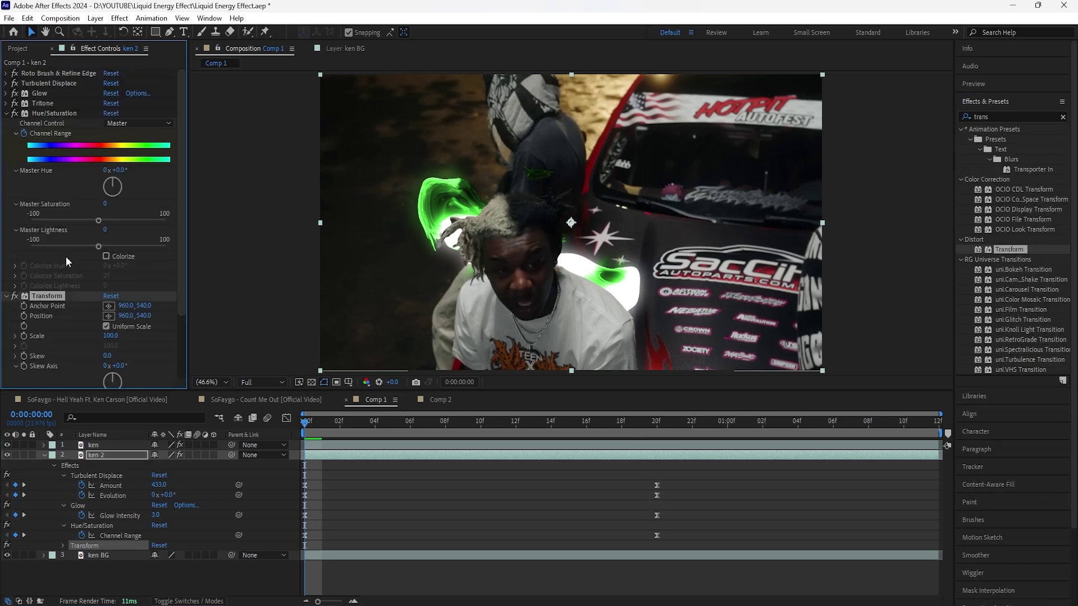
left_click(6, 114)
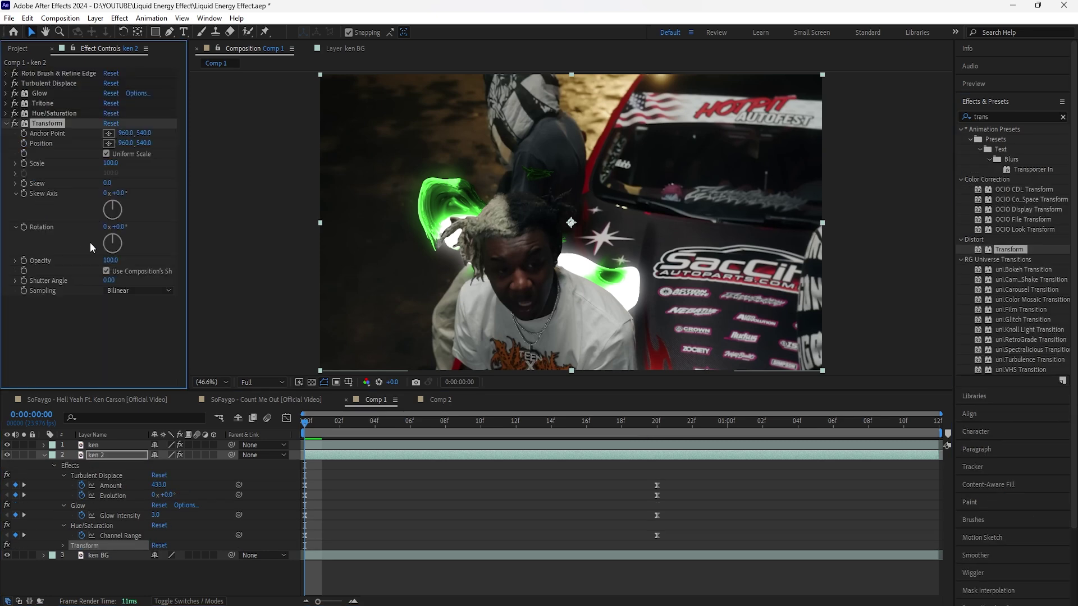
Step: Set the Transform effect's Scale on "ken 2" to 150 and keyframe it at the first frame
left_click_drag(112, 167, 140, 167)
left_click(113, 164)
left_click(143, 162)
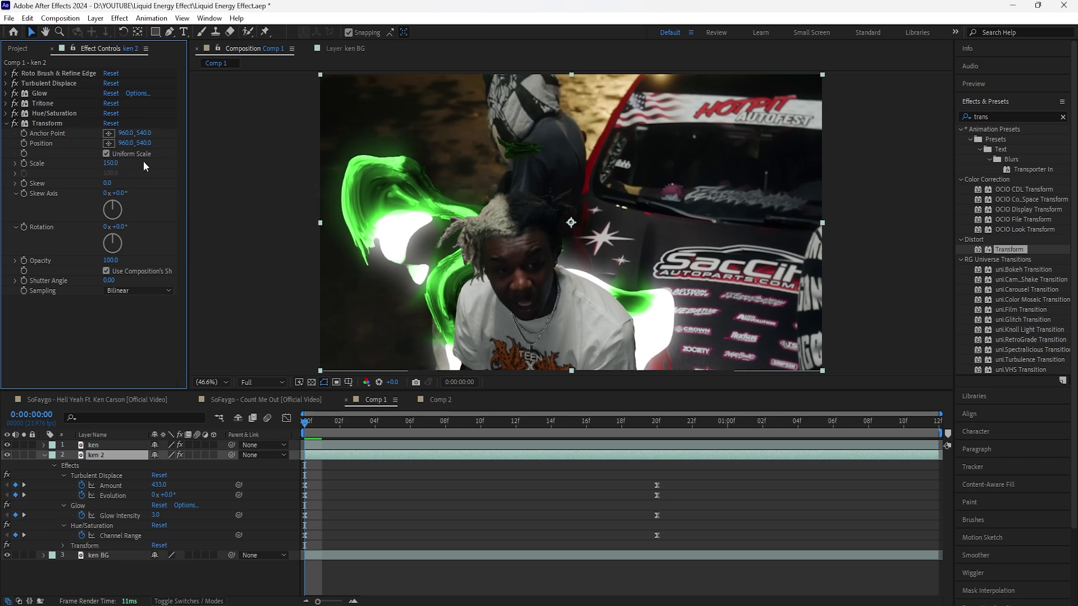
left_click(24, 163)
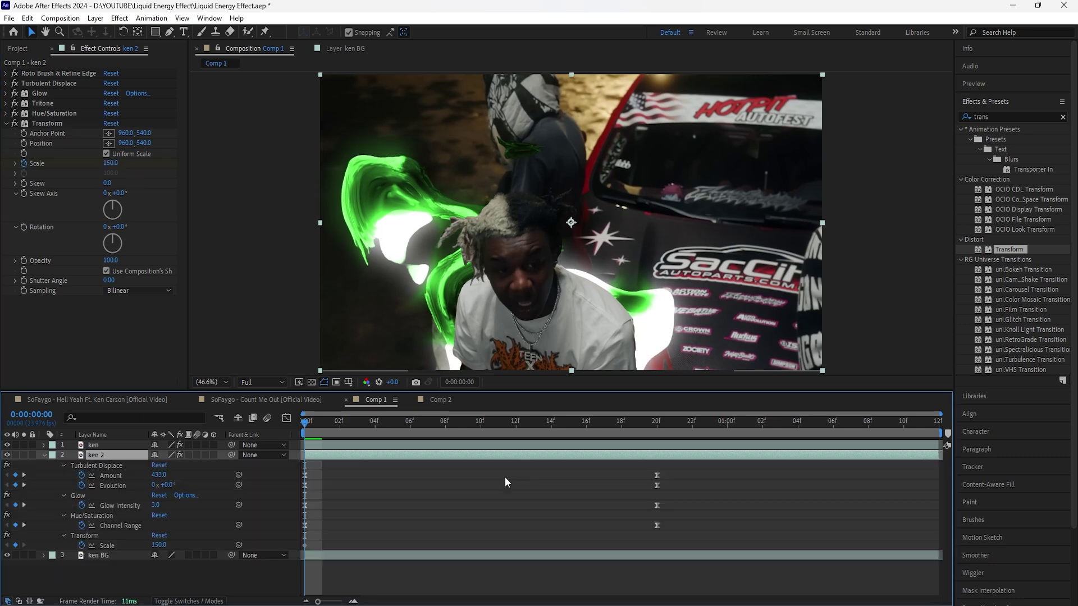
Step: Set the Transform Scale to 100 at frame 20, ease both Scale keyframes, scrub the animation and return to the first frame
left_click(658, 424)
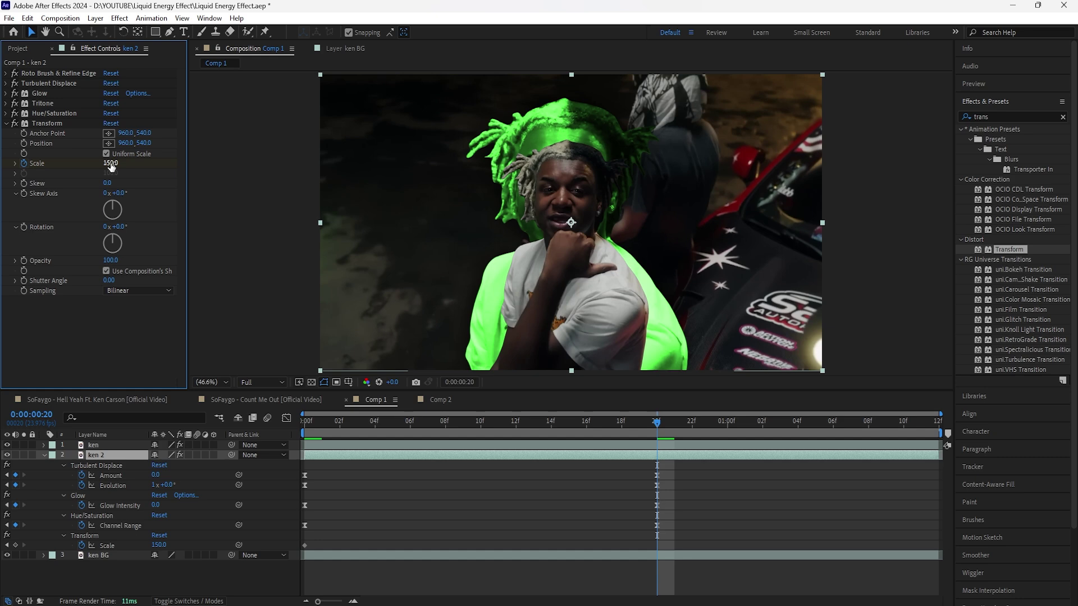
left_click(112, 164)
type("100")
left_click_drag(669, 542, 299, 553)
key("F9")
left_click_drag(669, 416, 420, 446)
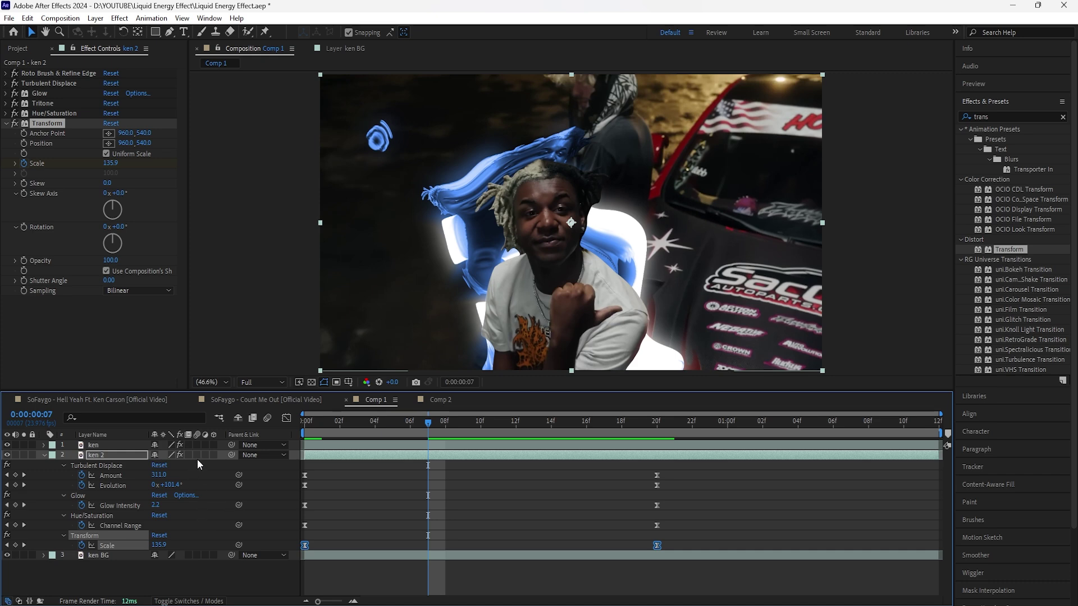
key("Home")
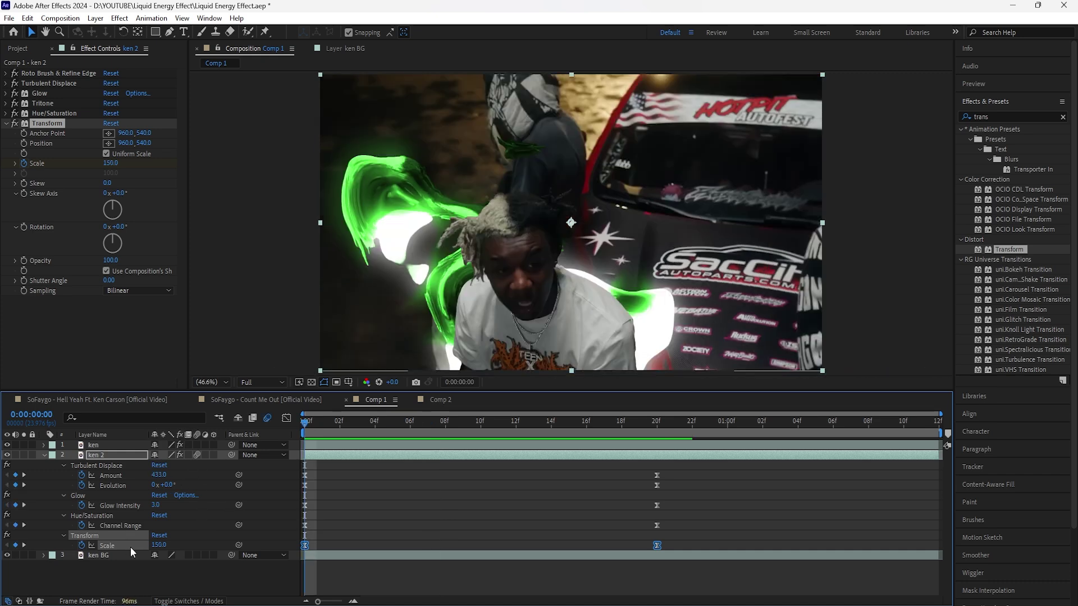
Step: Reshape the Transform Scale speed graph on "ken 2" to peak around frame 4 with a long ease-out, and preview the animation
left_click(447, 548)
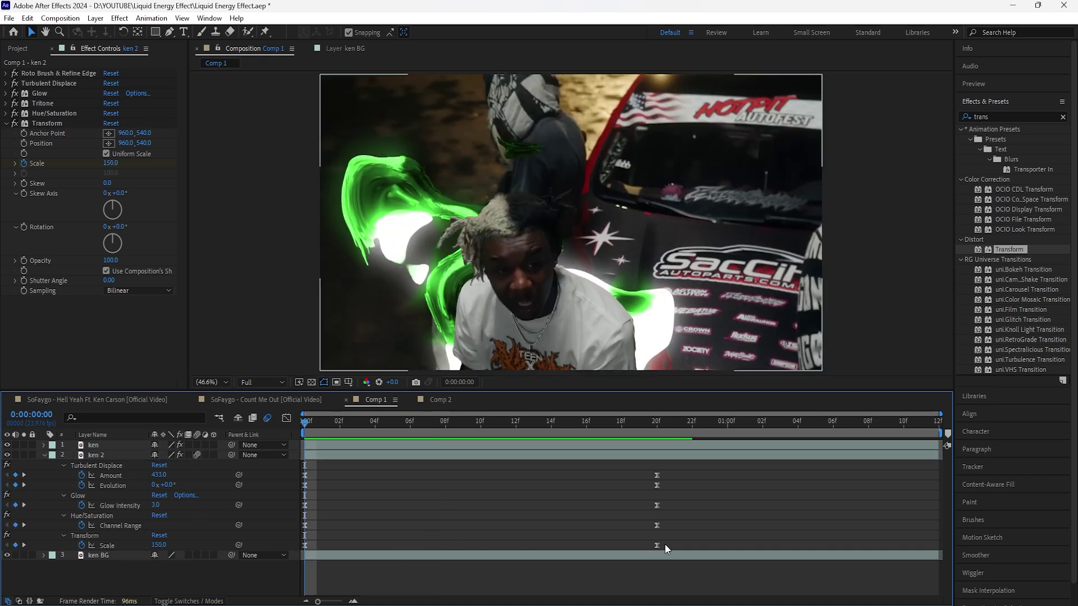
left_click_drag(665, 543, 294, 553)
key("shift+F3")
left_click_drag(690, 478, 481, 451)
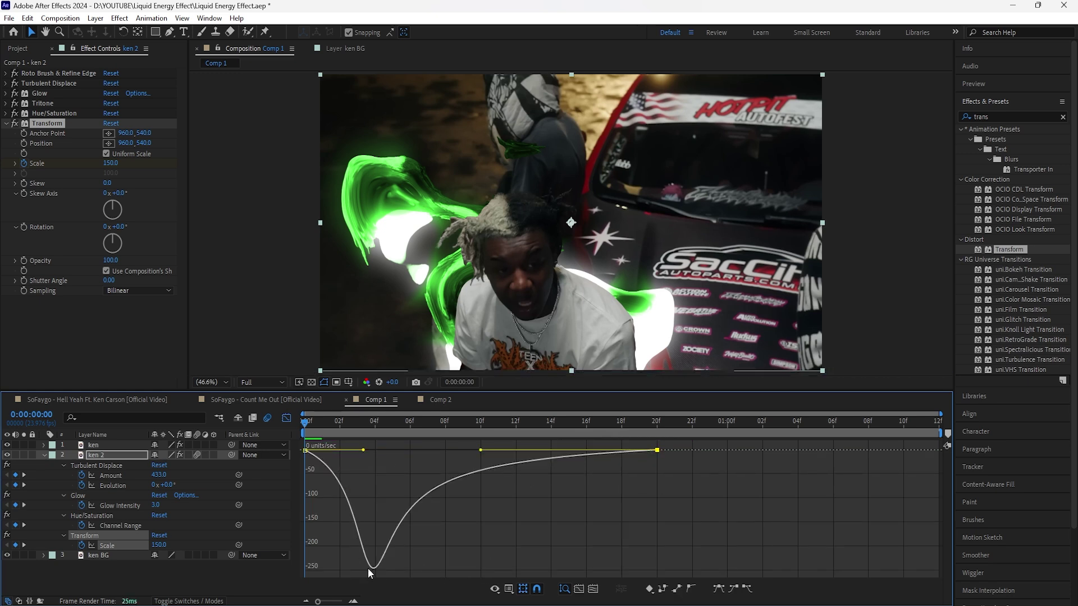
left_click(288, 421)
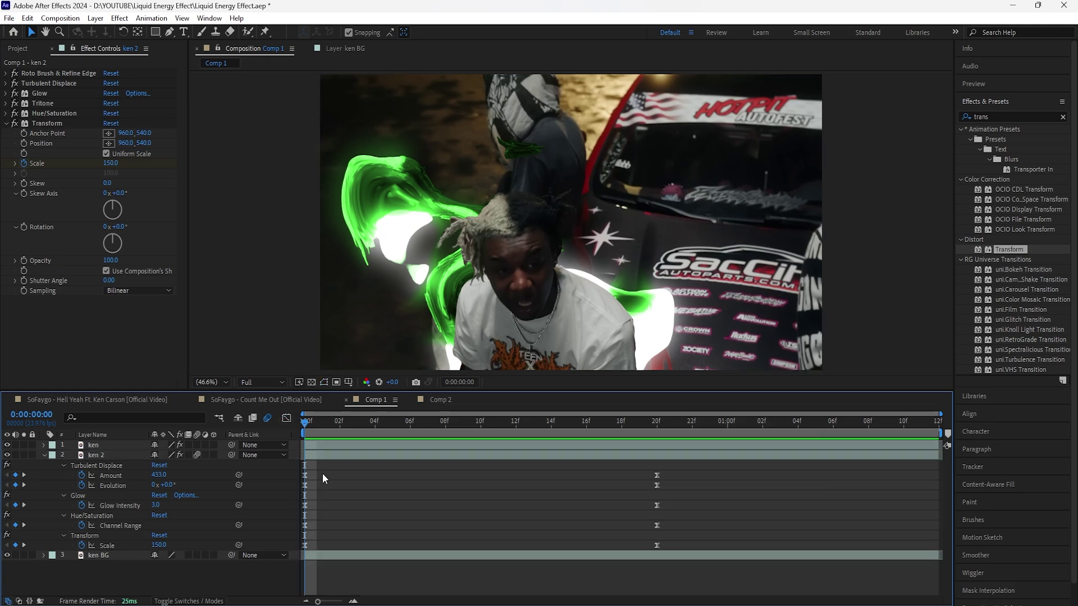
key("space")
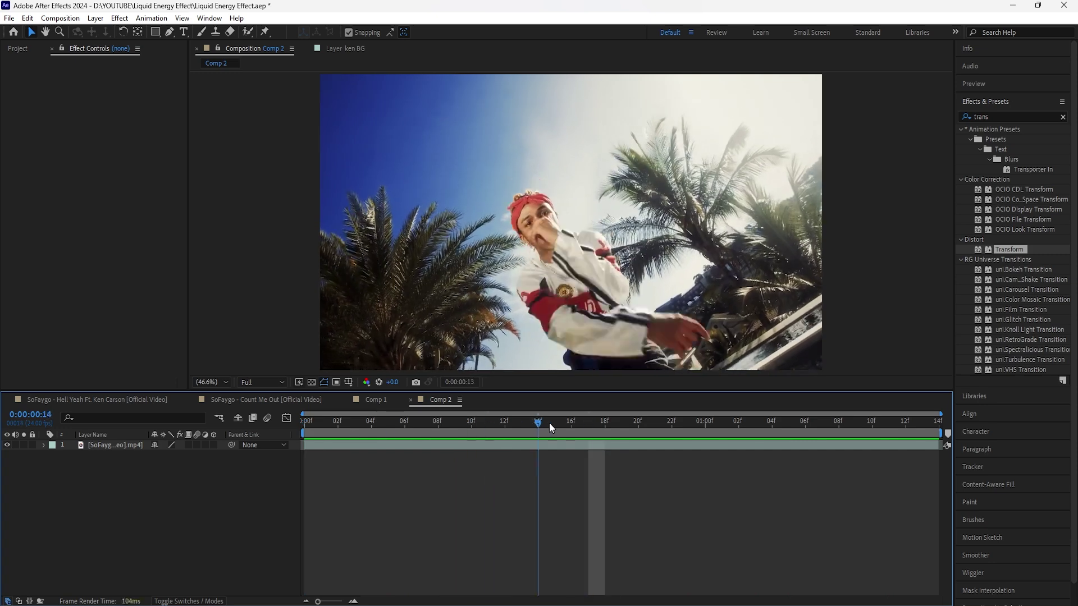
Step: Stop the preview and rename the clip layer in Comp 2 as "SOFAYGO"
key("space")
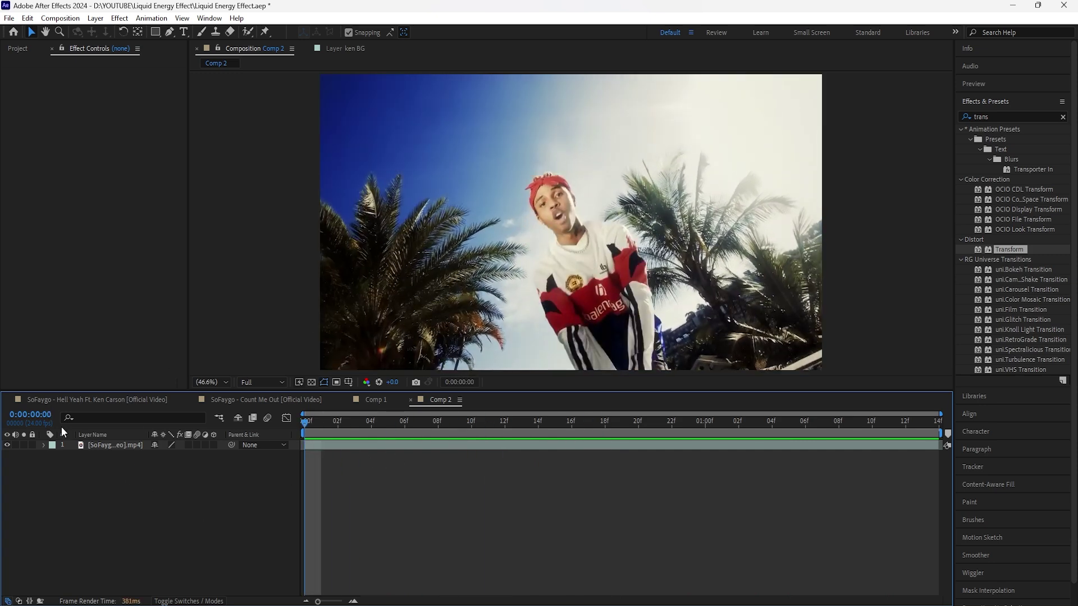
right_click(105, 444)
left_click(135, 408)
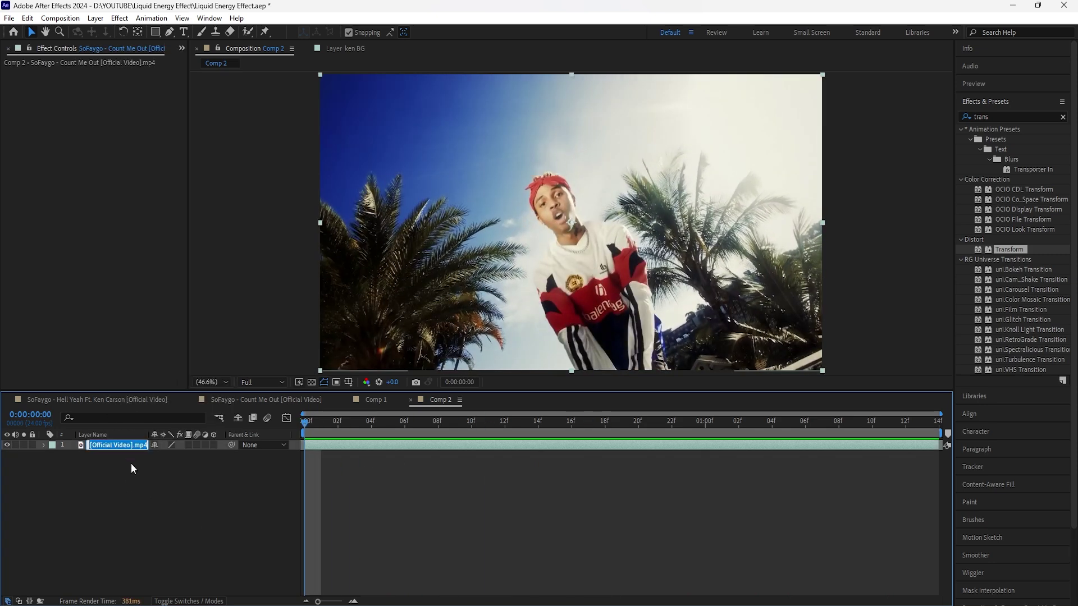
type("SOFAYGO")
key("Return")
Step: Open the SOFAYGO layer for rotoscoping, outline the performer with the Roto Brush, and fit the frame in the viewer
double_click(125, 446)
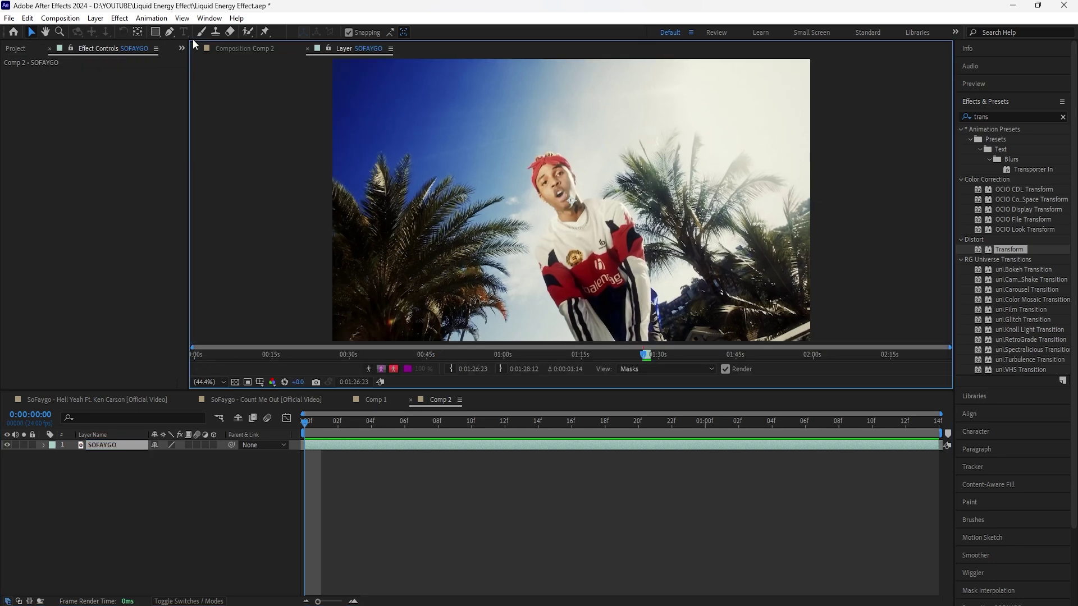
left_click(247, 32)
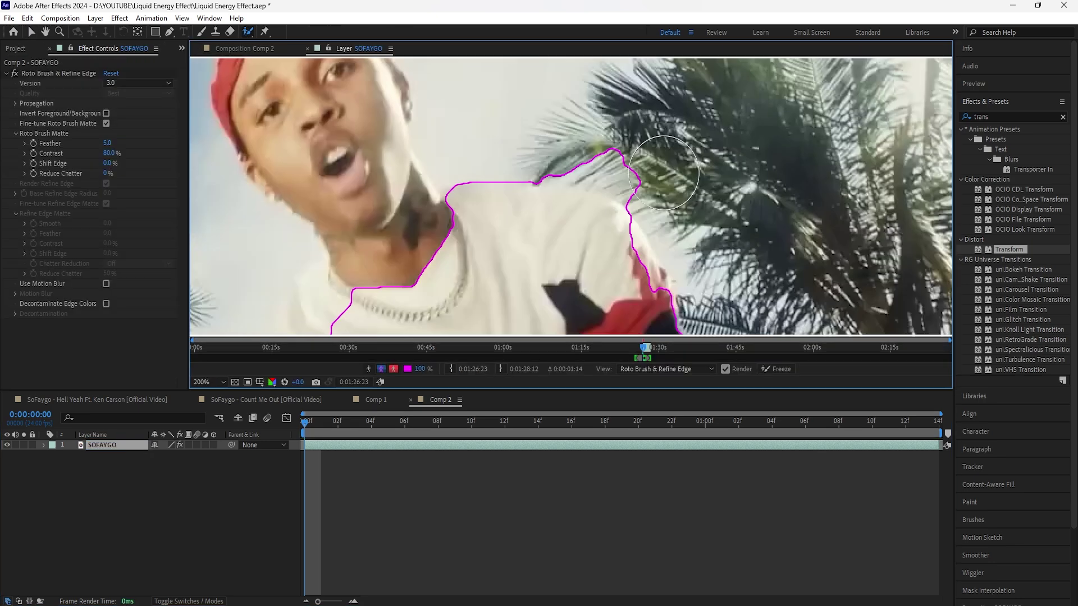
scroll(567, 225, "down", 1)
scroll(561, 242, "up", 1)
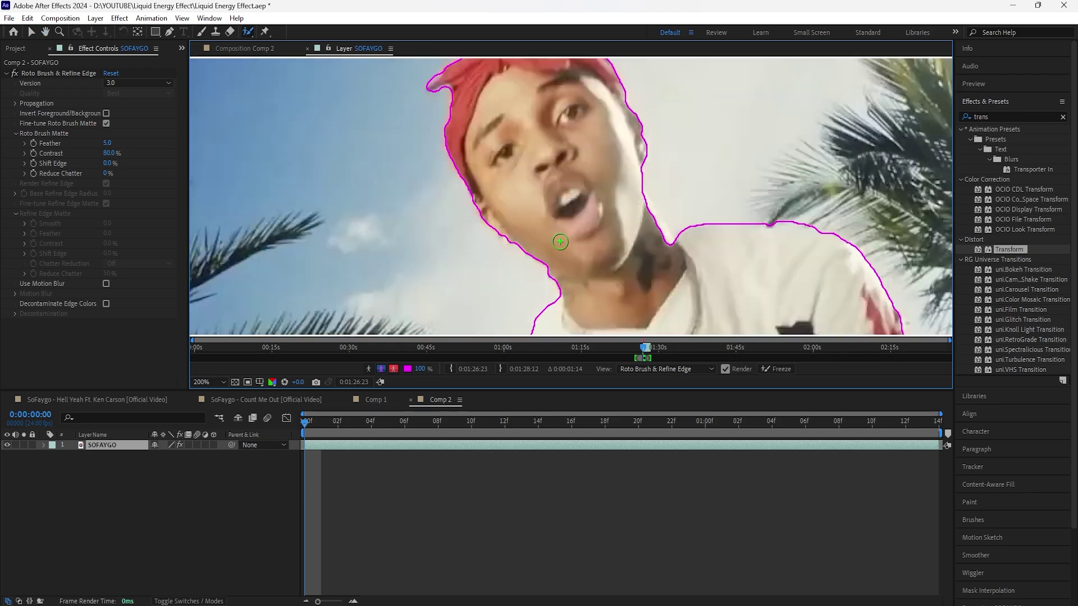
left_click(208, 383)
left_click(224, 393)
left_click_drag(305, 423, 455, 427)
left_click(209, 382)
left_click(223, 394)
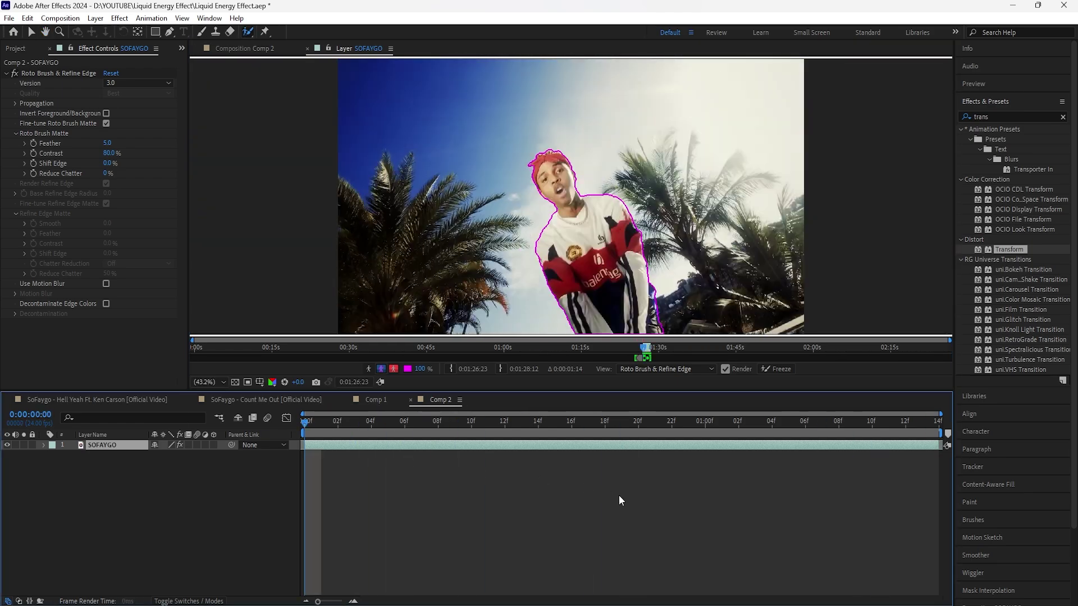
Step: Freeze the Roto Brush matte, return to Comp 2, and set the matte's Feather to 11.1 and Shift Edge to -40%
left_click(782, 369)
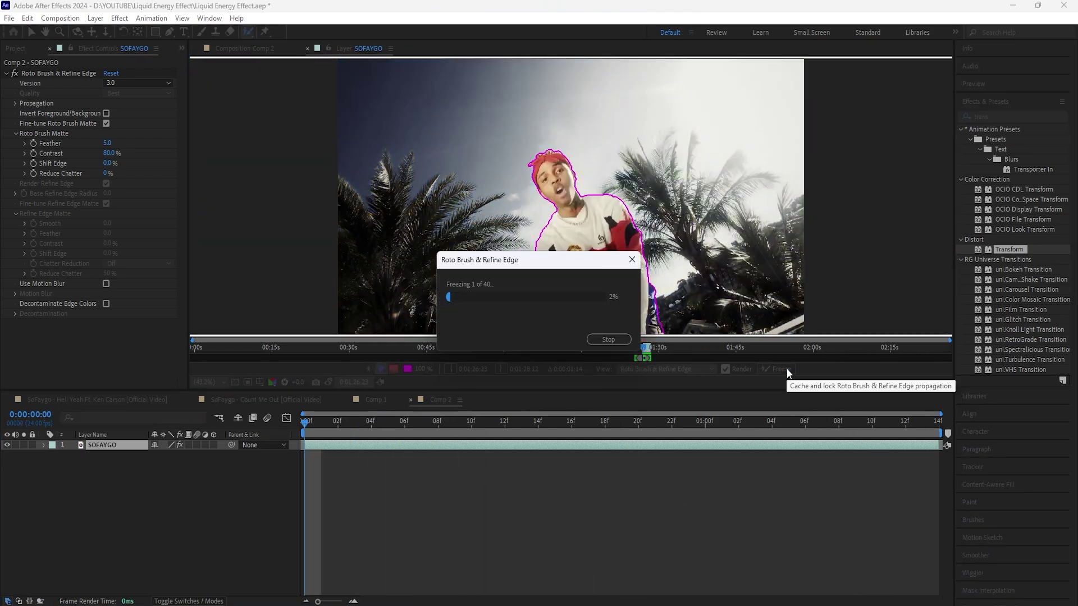
left_click(245, 49)
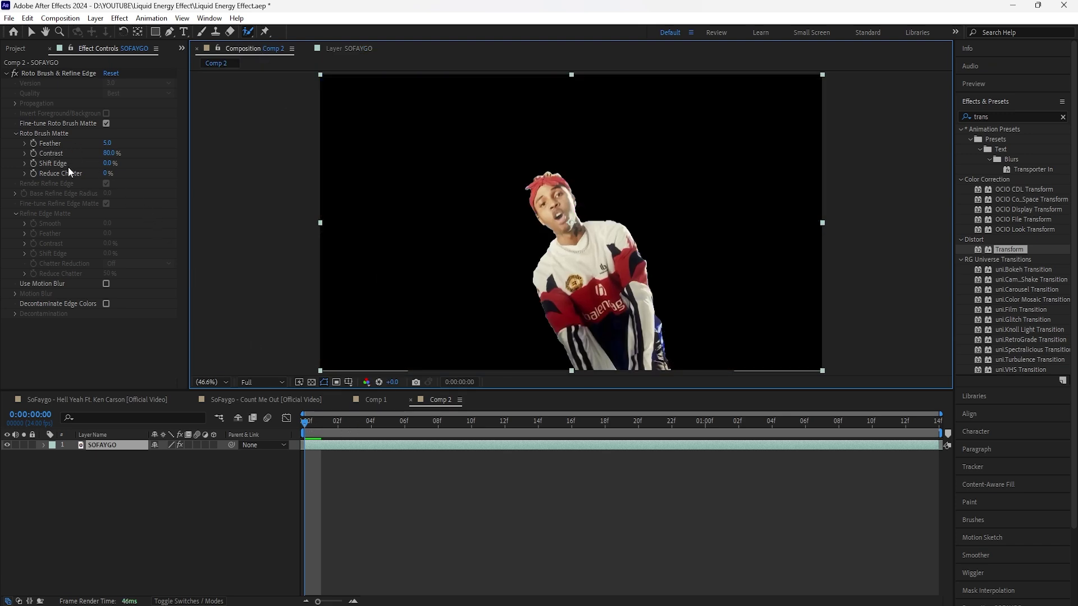
mouse_move(107, 144)
left_mouse_down()
mouse_move(145, 145)
mouse_move(93, 170)
left_mouse_up()
left_click(111, 163)
type("-40")
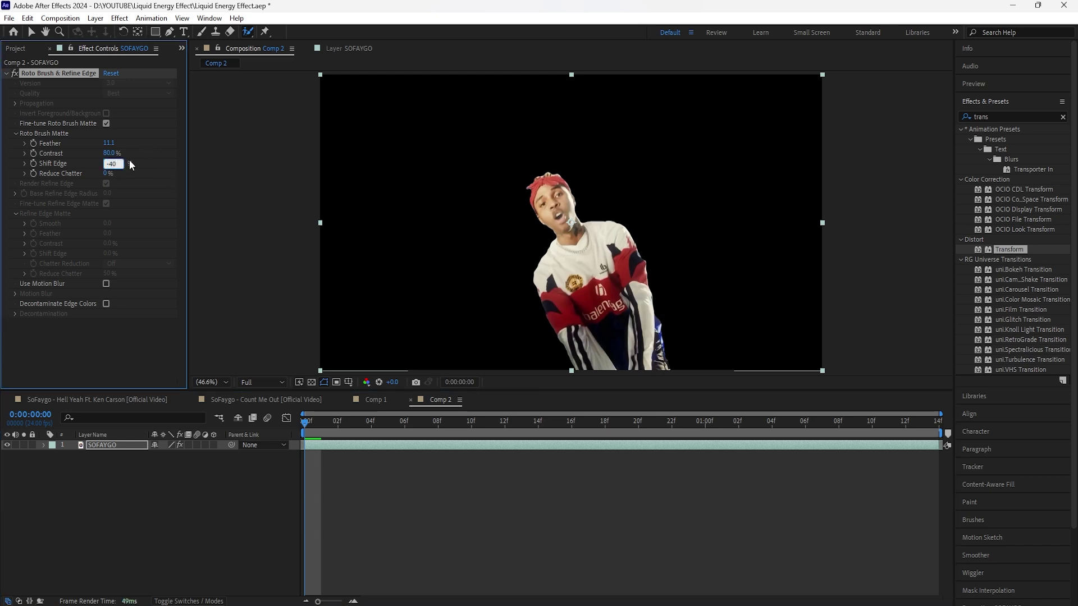
Step: Duplicate SOFAYGO, rename the lower copy "SOFAYGO BG", and remove its Roto Brush & Refine Edge effect
left_click(120, 444)
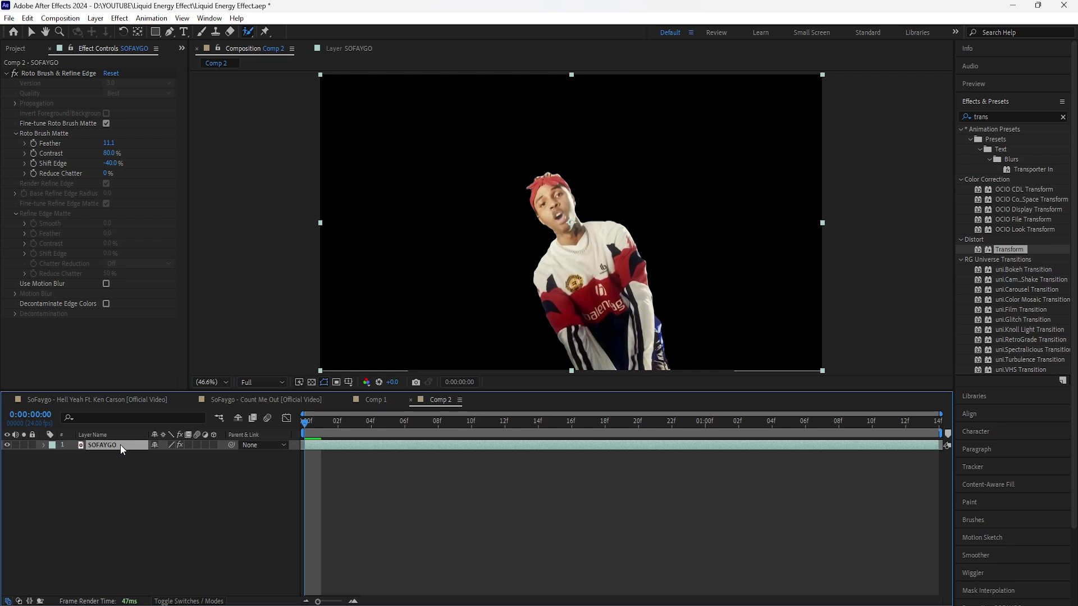
key("ctrl+d")
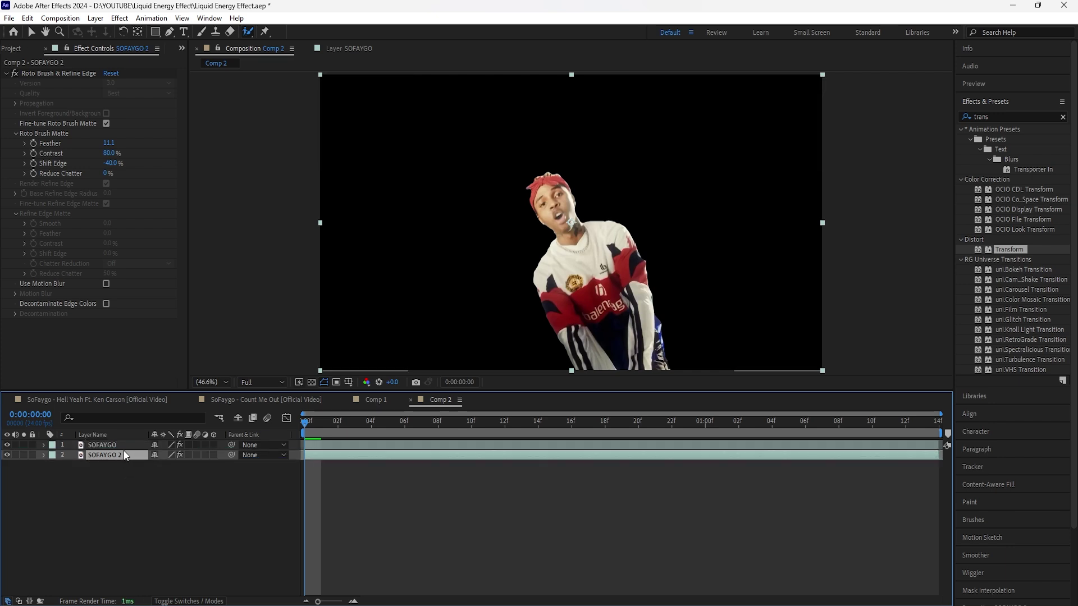
key("Return")
left_click(140, 456)
key("Return")
left_click(64, 75)
key("Delete")
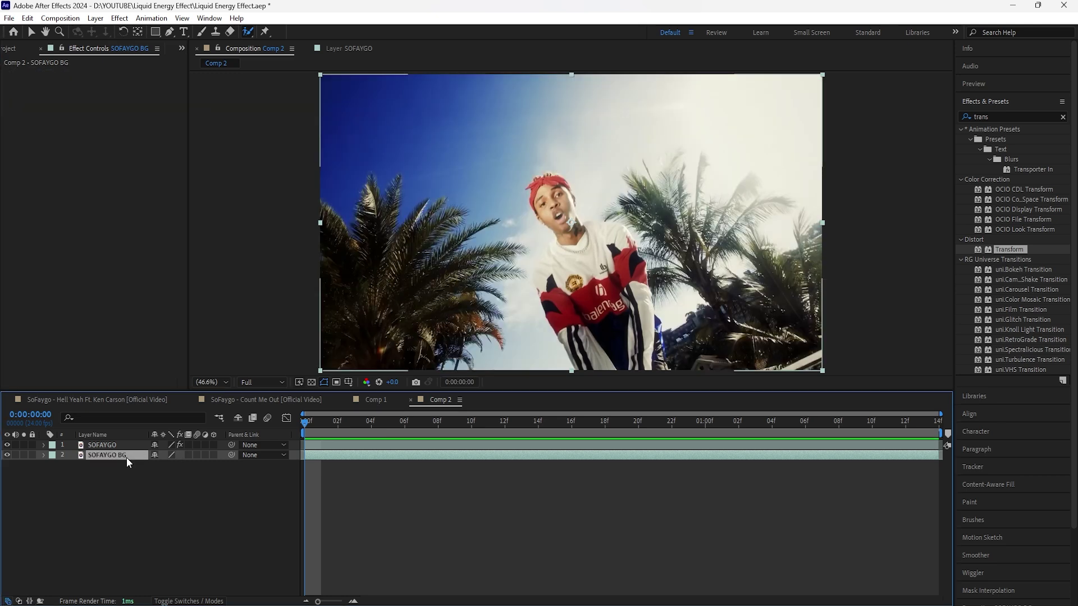
left_click(32, 32)
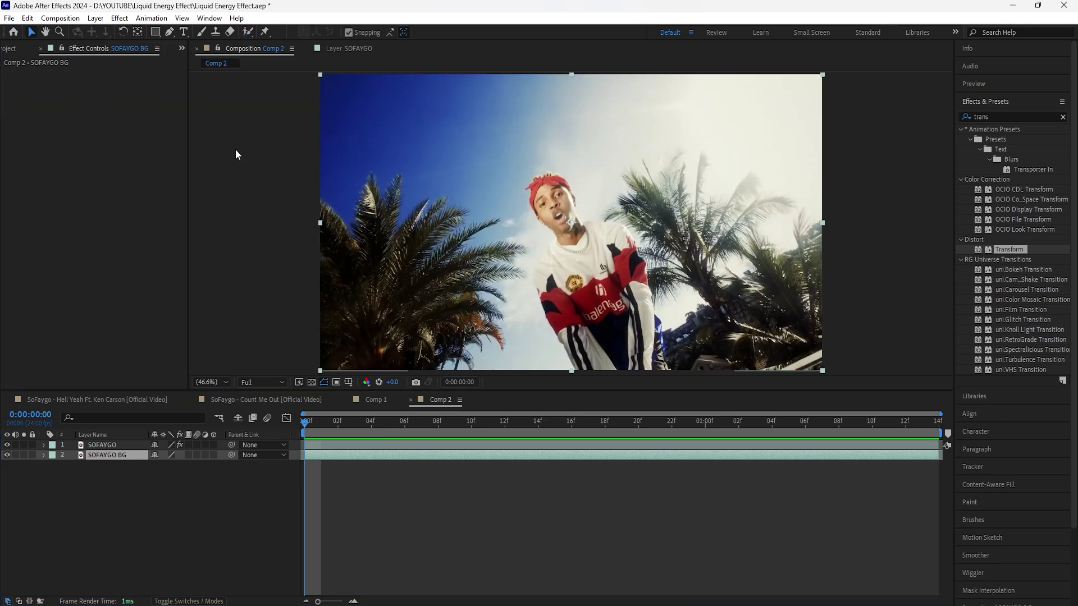
Step: Apply Turbulent Displace to "SOFAYGO BG" with Displacement set to Turbulent Smoother
left_click(1063, 116)
type("turbu")
double_click(1010, 139)
left_click(130, 83)
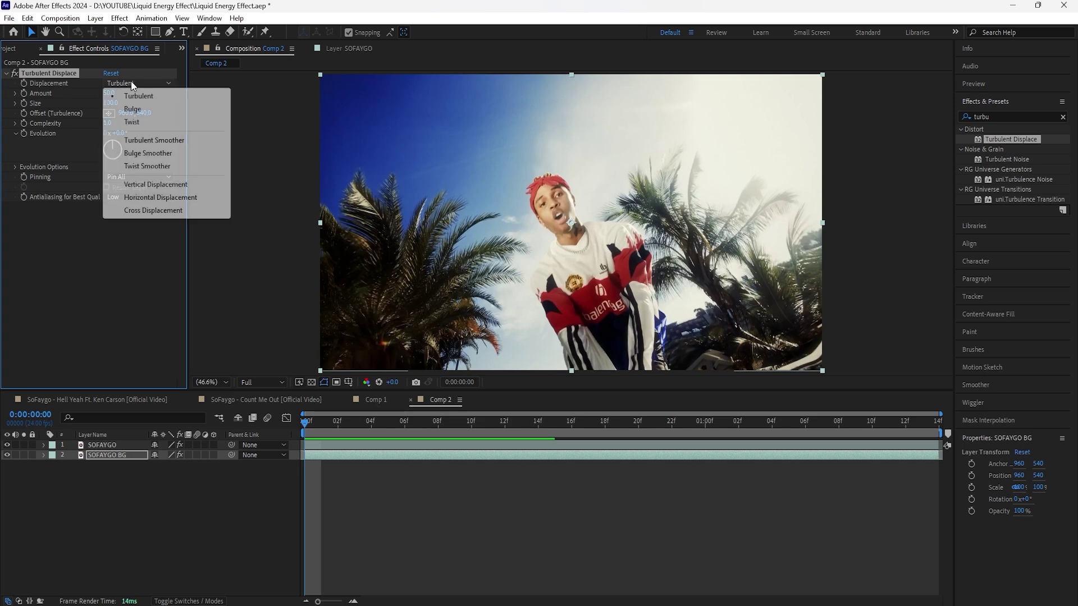
left_click(204, 140)
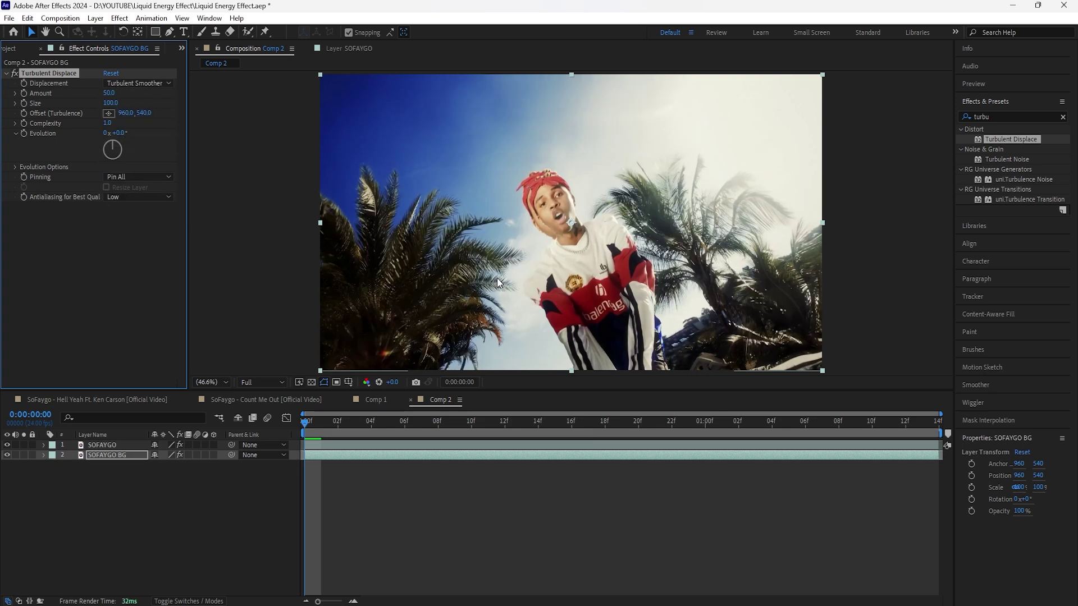
Step: Set the Turbulent Displace Amount to 300, Size to 150 and Complexity to 3 on "SOFAYGO BG"
left_click_drag(109, 93, 255, 101)
left_click(112, 94)
type("300")
key("Return")
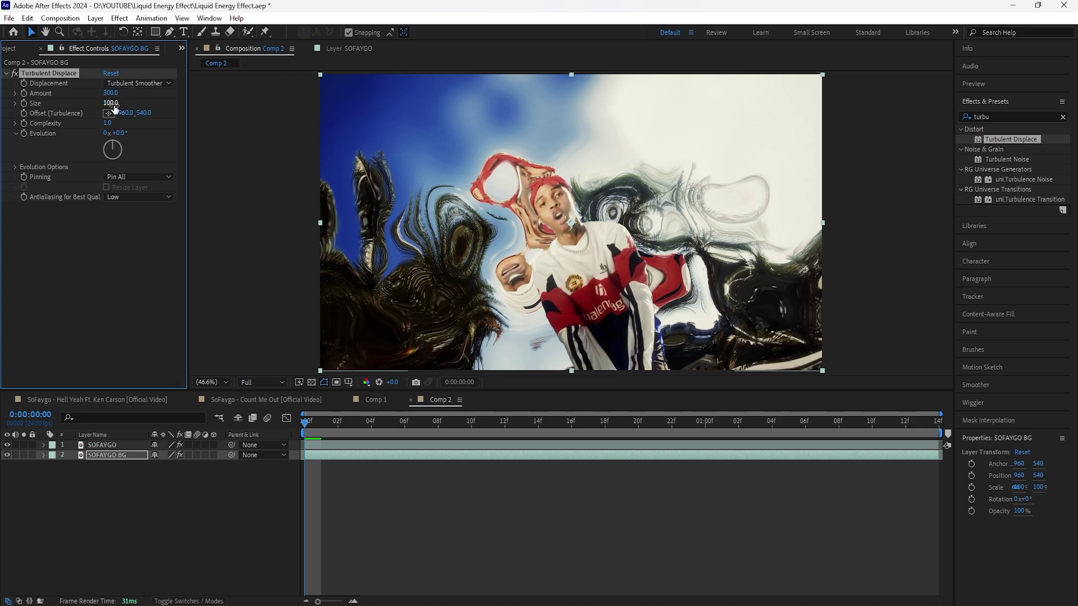
left_click(111, 104)
type("150")
key("Return")
left_click_drag(107, 124, 213, 121)
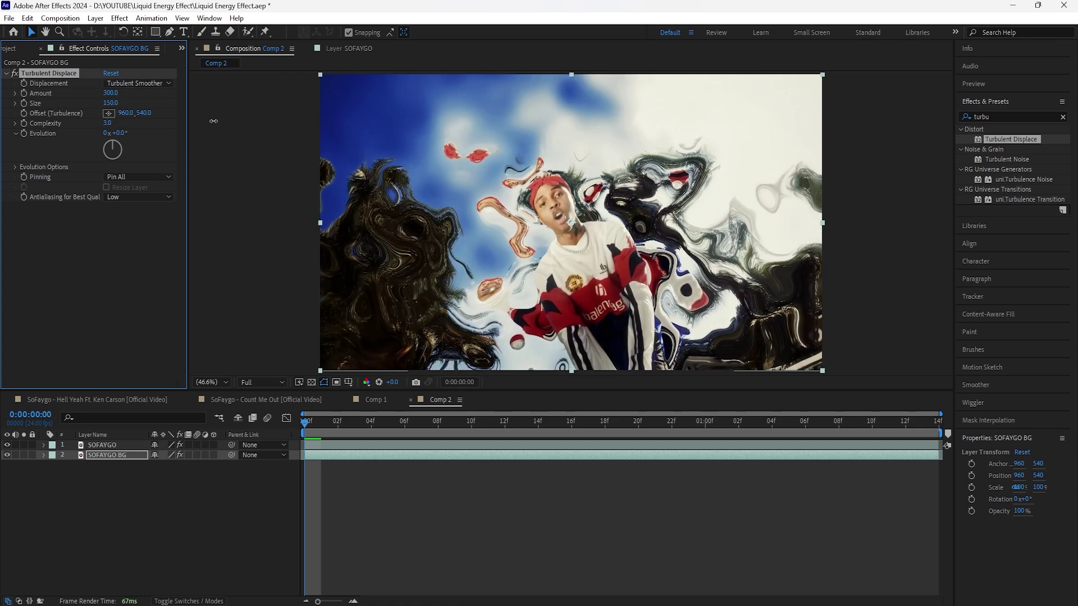
Step: Keyframe the Turbulent Displace Amount at the first frame and set it to 0 at 1 second
left_click(25, 94)
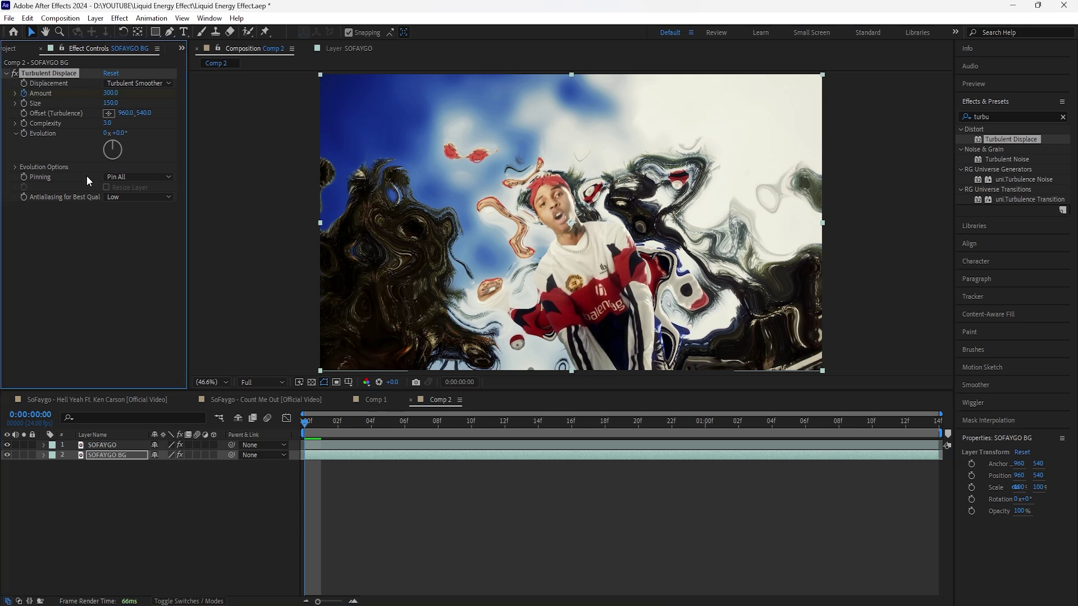
left_click(135, 457)
key("u")
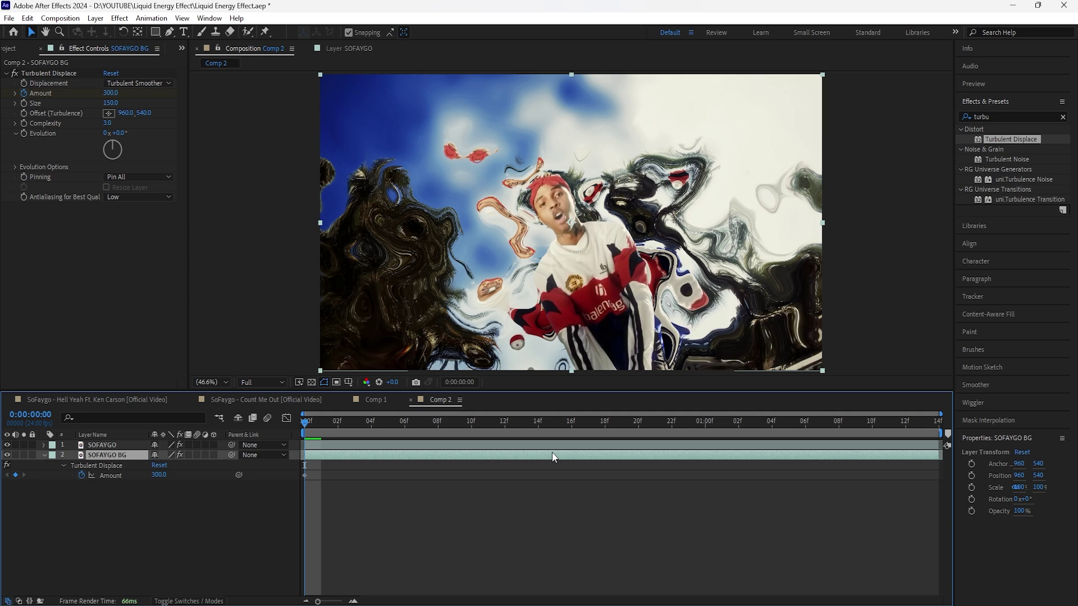
left_click(706, 421)
left_click(111, 93)
type("0")
key("Return")
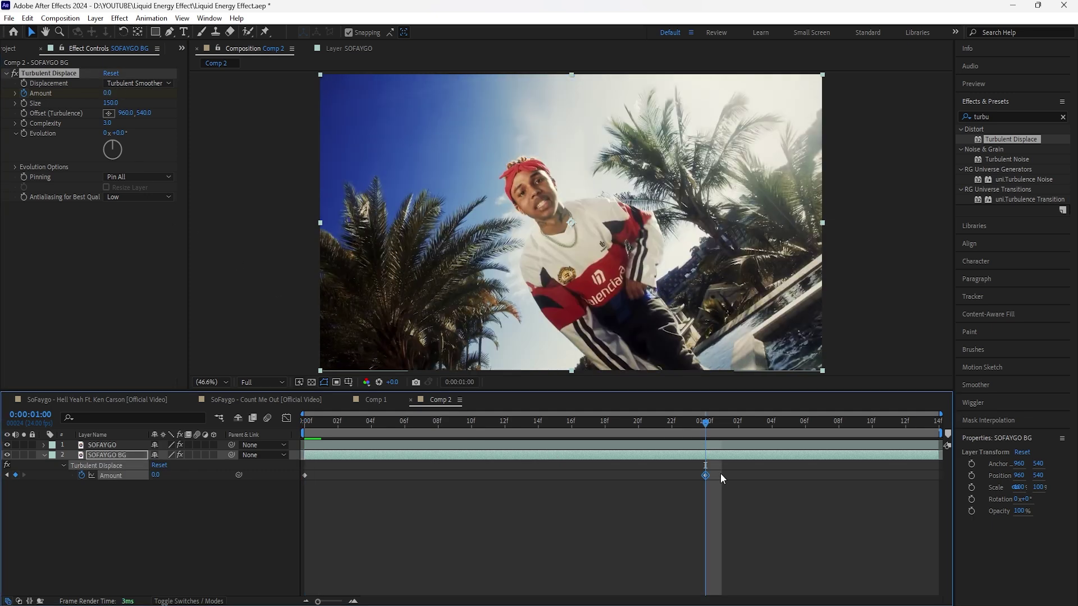
Step: Ease both Amount keyframes, extend the end keyframe's ease back to about frame 12 in the speed graph, and preview the animation
left_click_drag(720, 473, 303, 480)
key("F9")
left_click(286, 419)
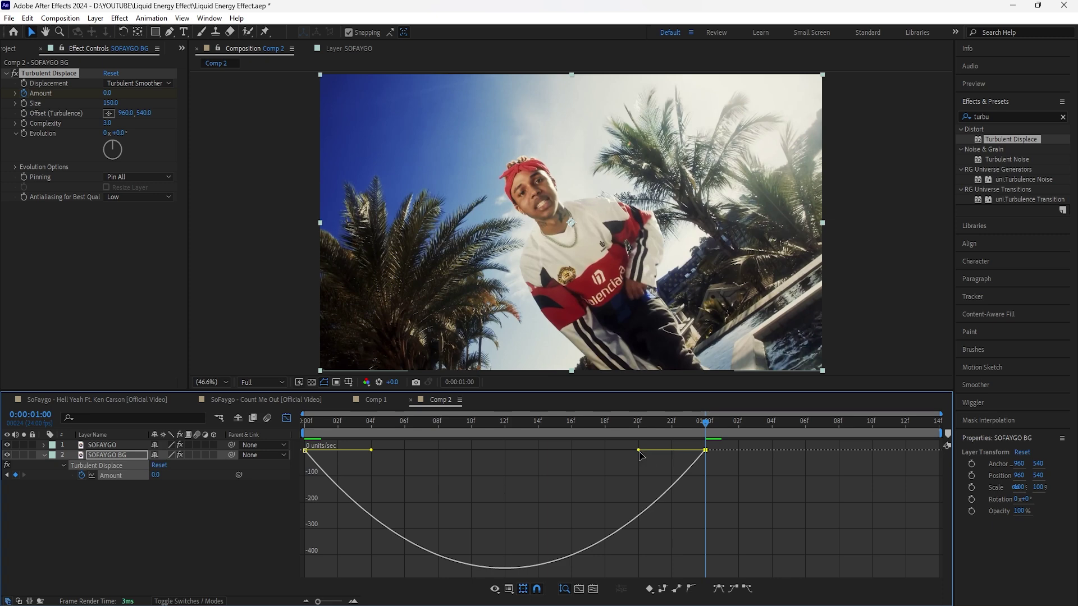
left_click_drag(639, 451, 503, 446)
left_click(287, 419)
key("space")
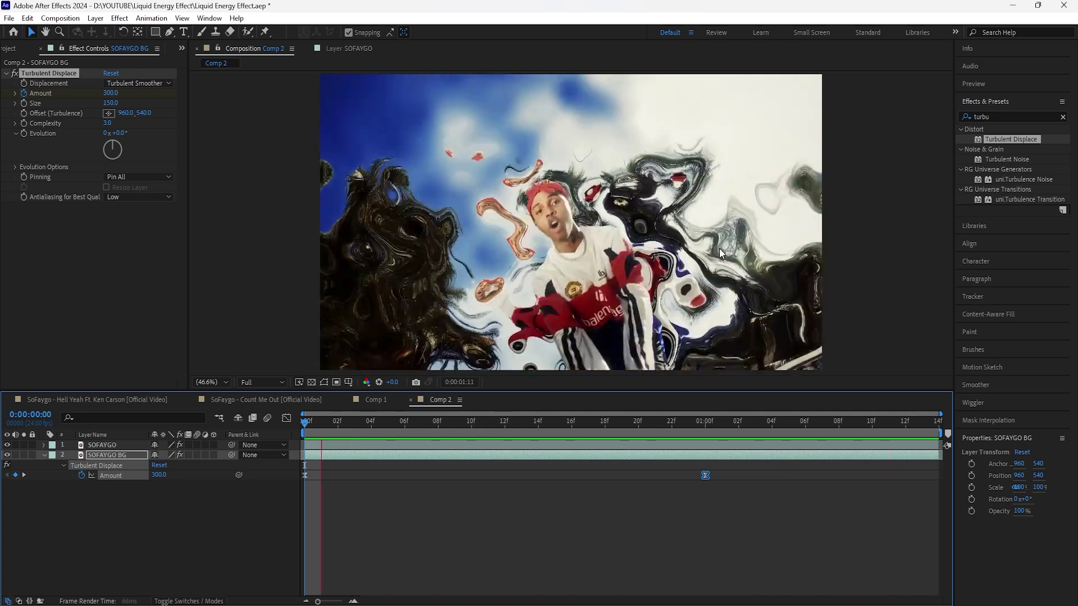
Step: Apply Tritone to "SOFAYGO BG" and set its Midtones to a bright magenta-purple
left_click(122, 455)
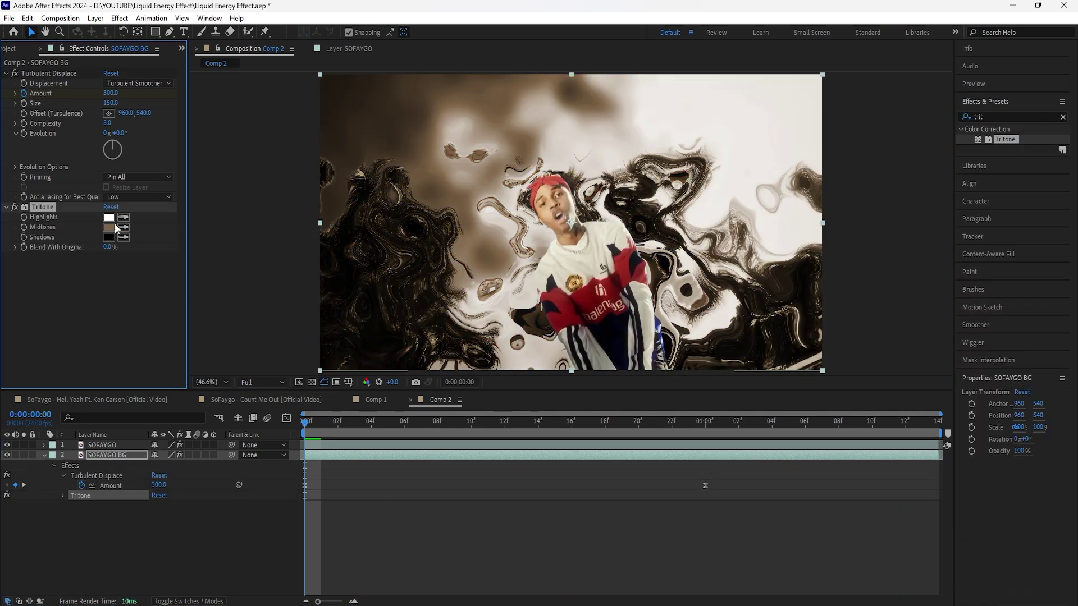
left_click(110, 227)
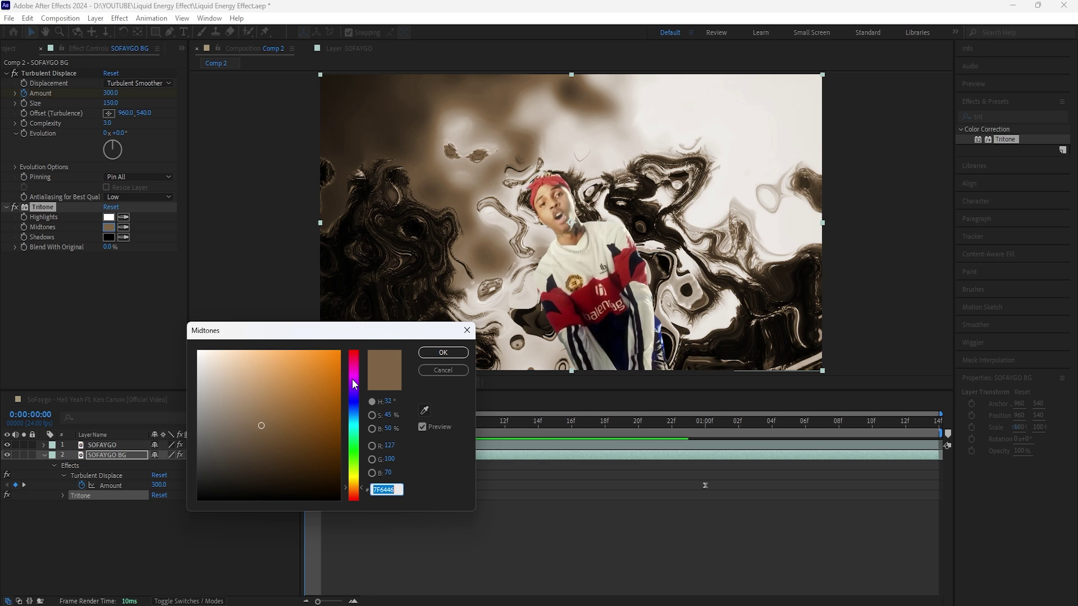
left_click(352, 380)
left_click_drag(306, 365, 294, 339)
left_click(443, 352)
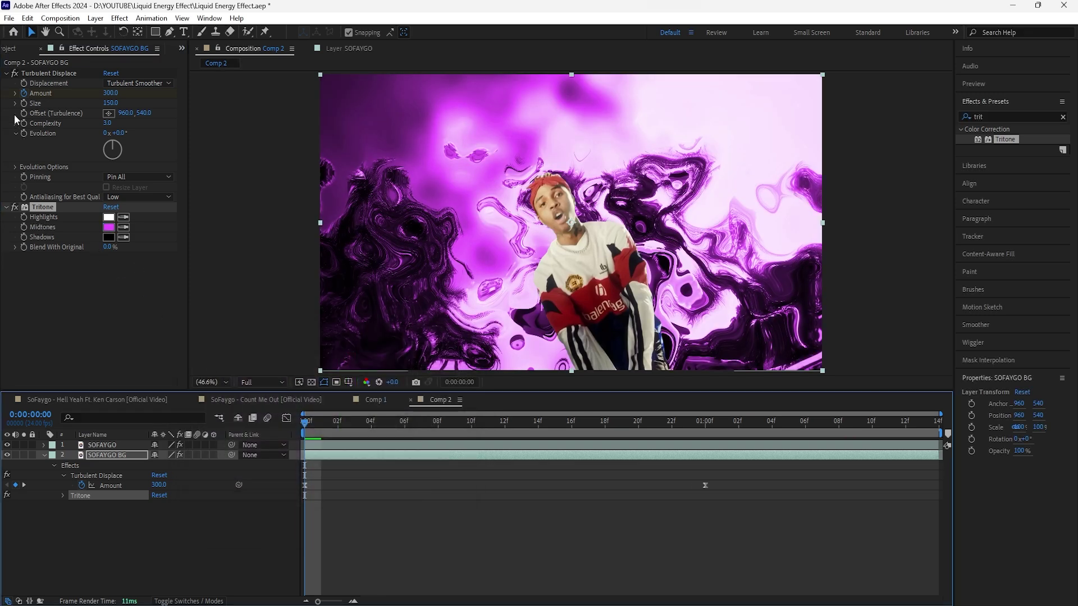
Step: Keyframe the Tritone Blend With Original on "SOFAYGO BG" at 0% on the first frame and 100% at 1 second
left_click(6, 73)
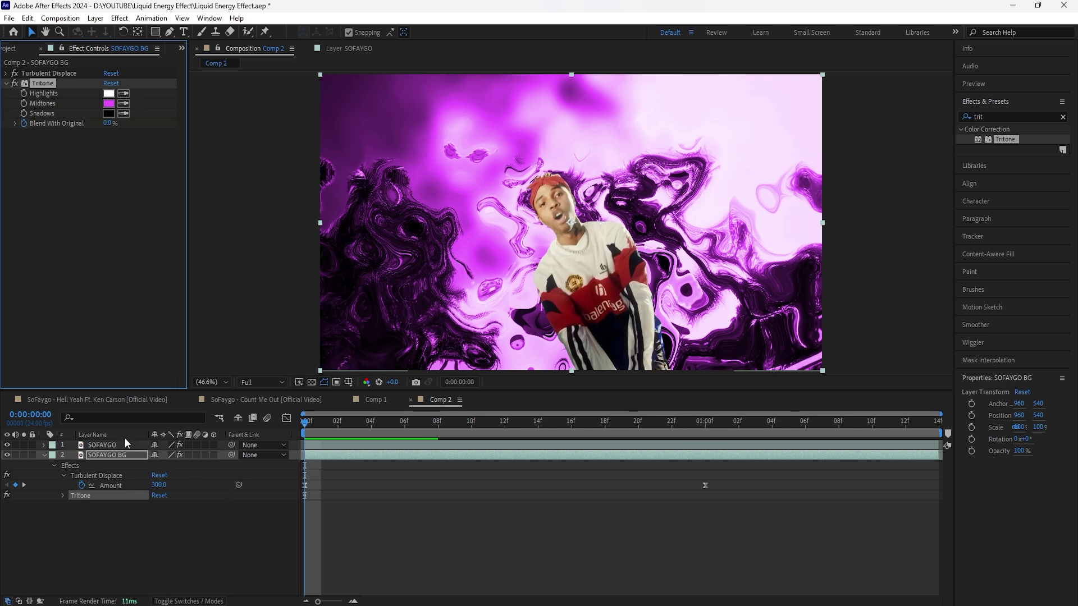
left_click(133, 454)
key("u")
key("u")
key("u")
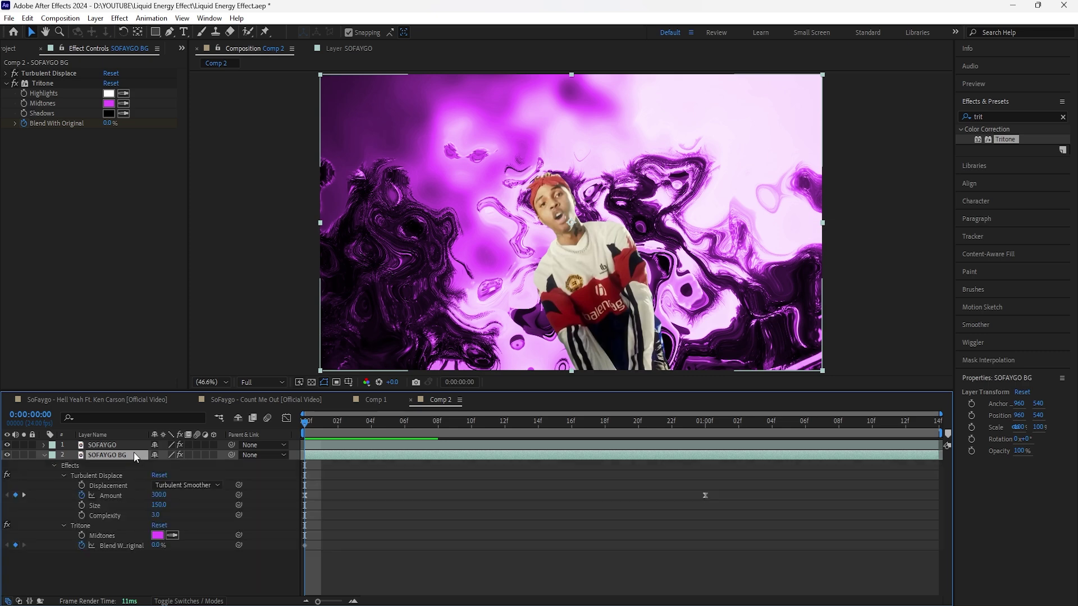
left_click(707, 427)
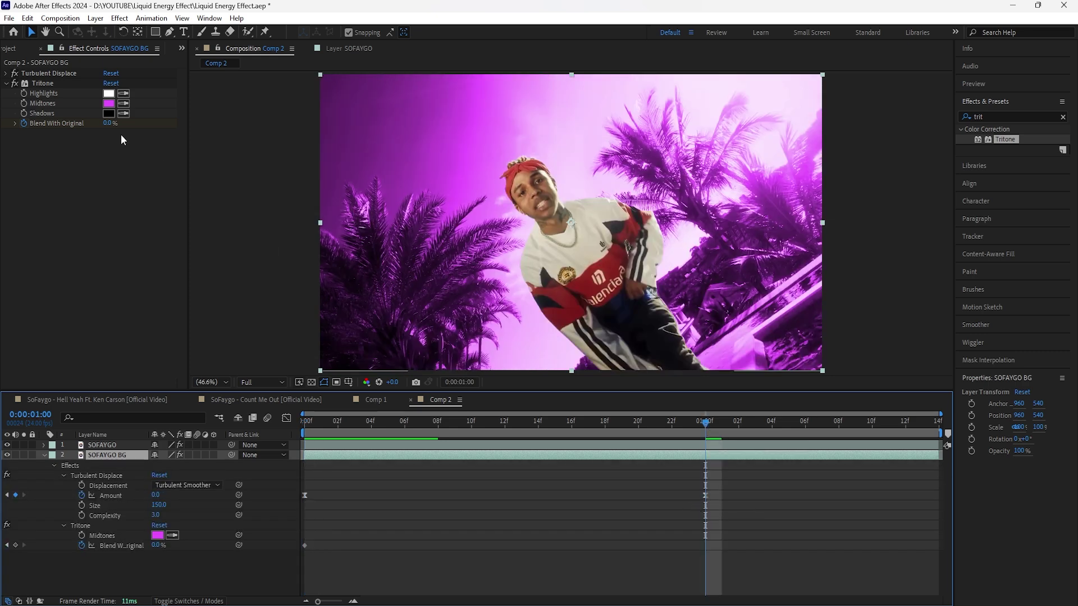
left_click_drag(107, 123, 186, 124)
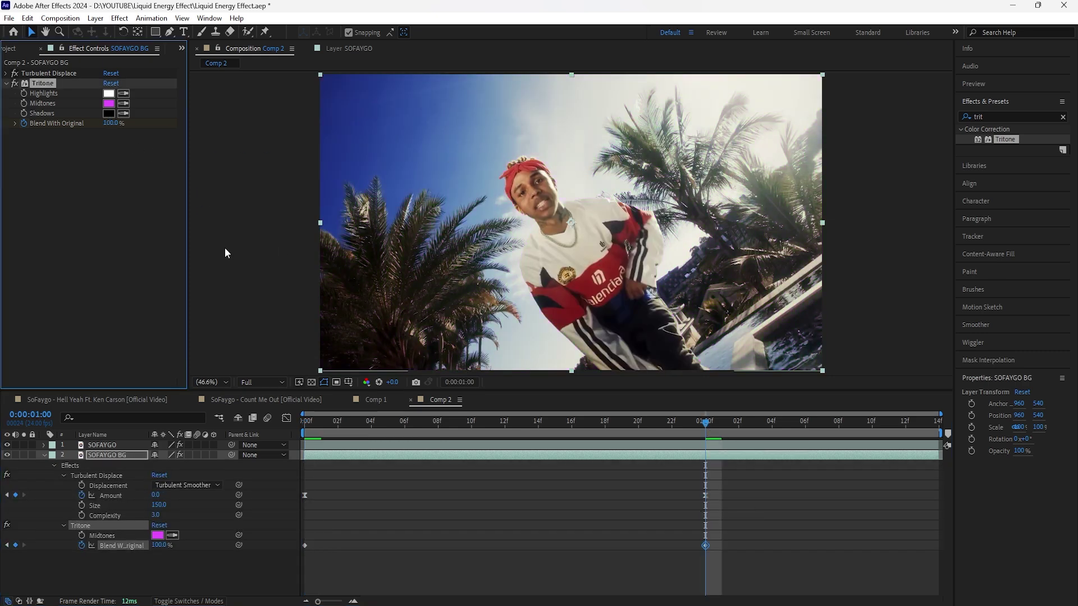
Step: Ease both Blend With Original keyframes, reshape their speed graph to peak around frame 5, and preview the animation from the start
left_click_drag(718, 538, 303, 552)
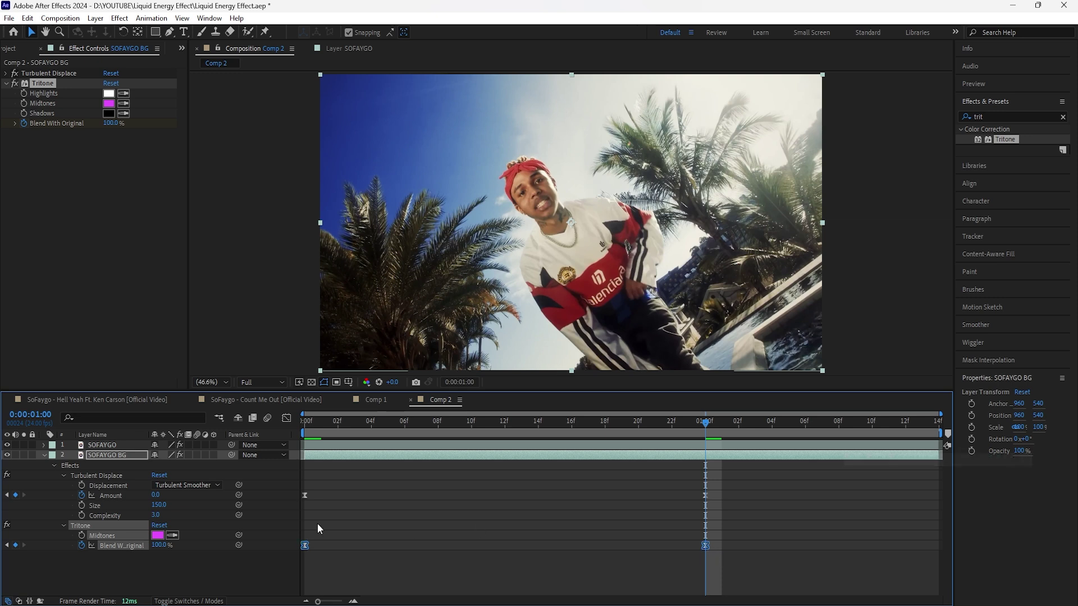
left_click(285, 417)
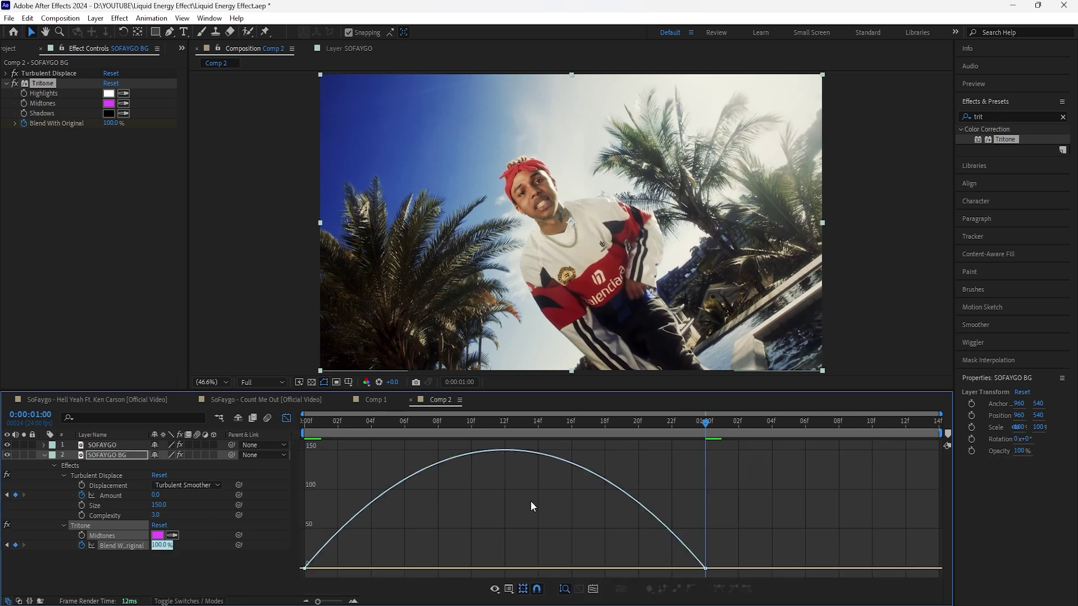
left_click(286, 417)
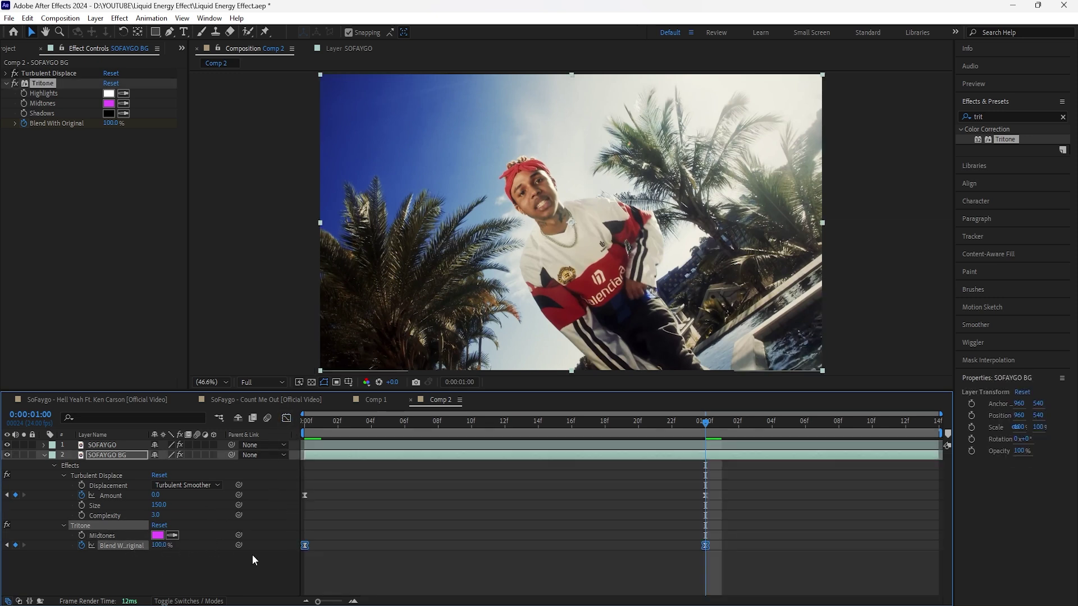
left_click(289, 420)
left_click_drag(617, 567, 501, 567)
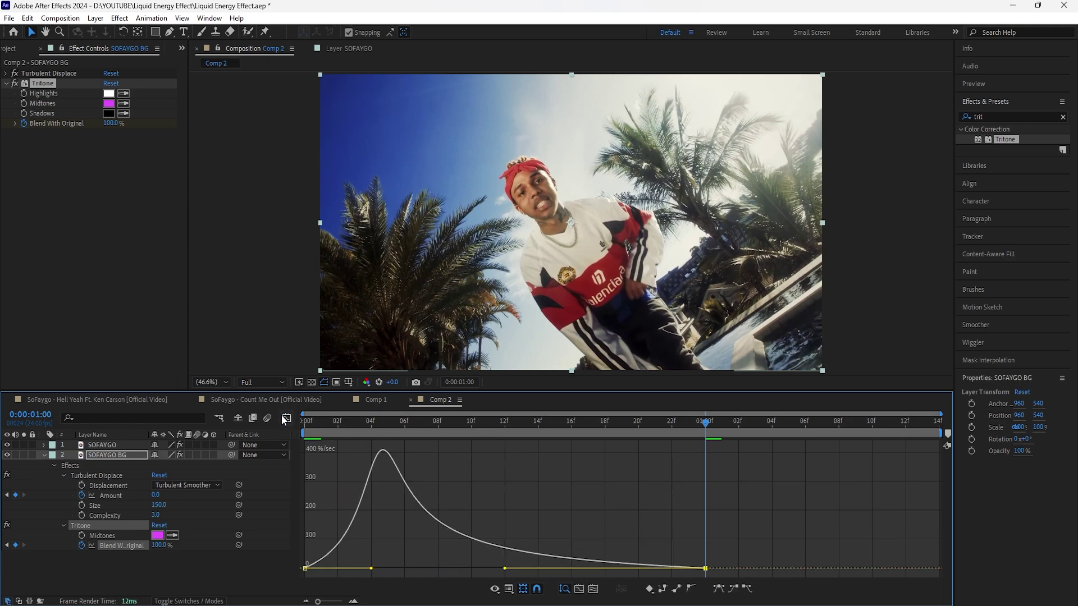
left_click(287, 417)
key("Home")
key("space")
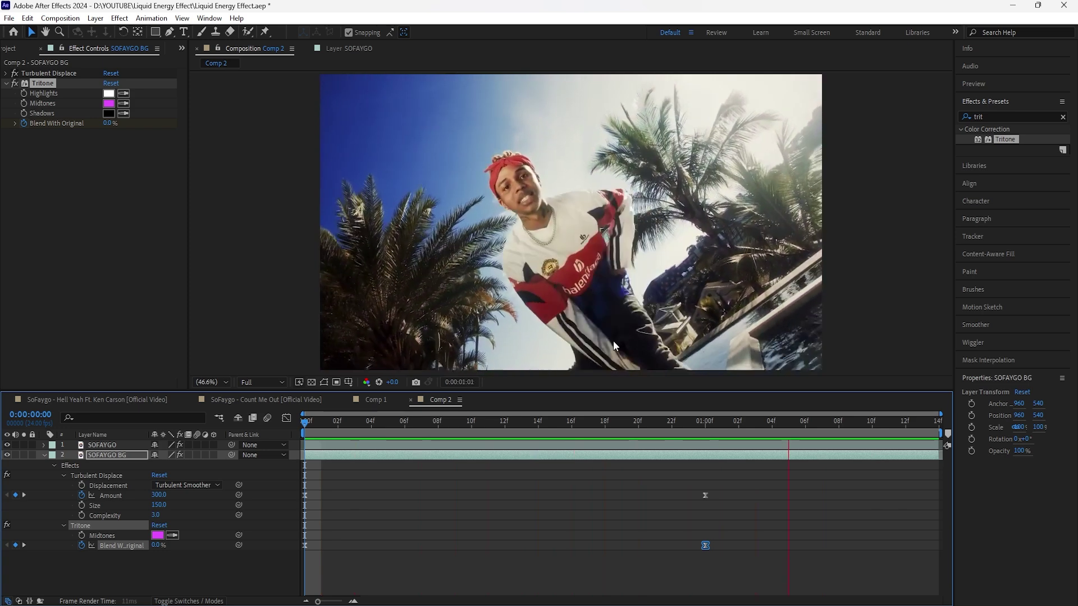
key("space")
key("Home")
left_click(431, 449)
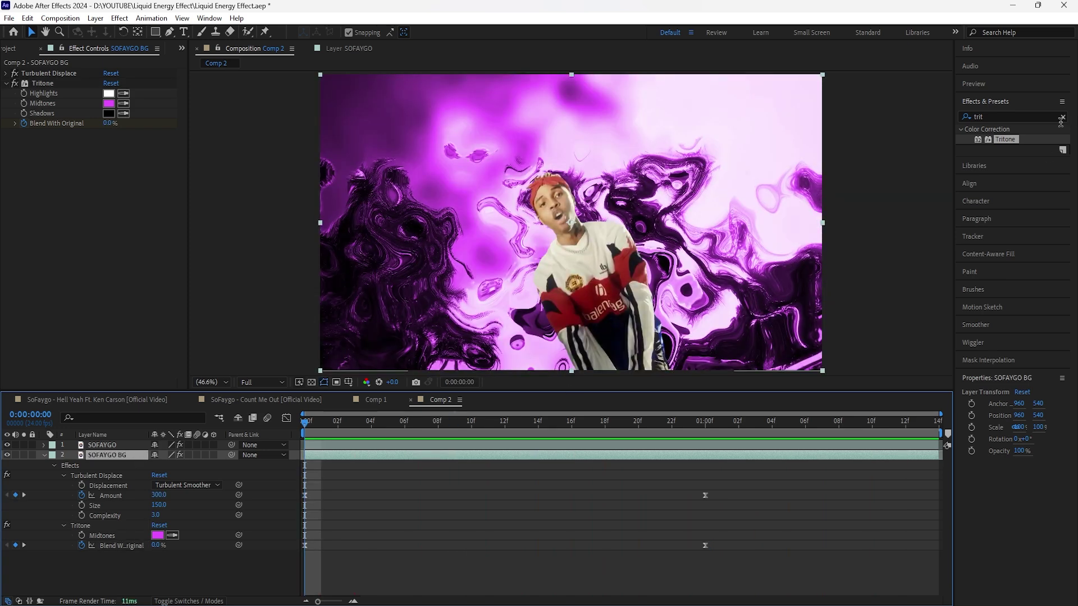
Step: Apply uni.Glow to "SOFAYGO BG" and set its Size to 10
left_click(1062, 117)
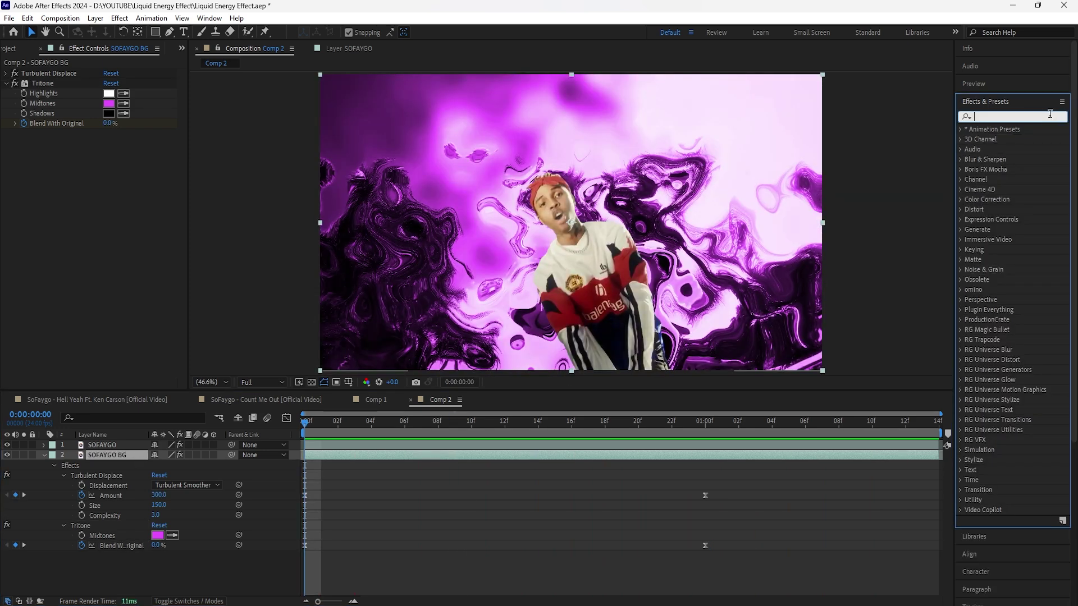
type("glow")
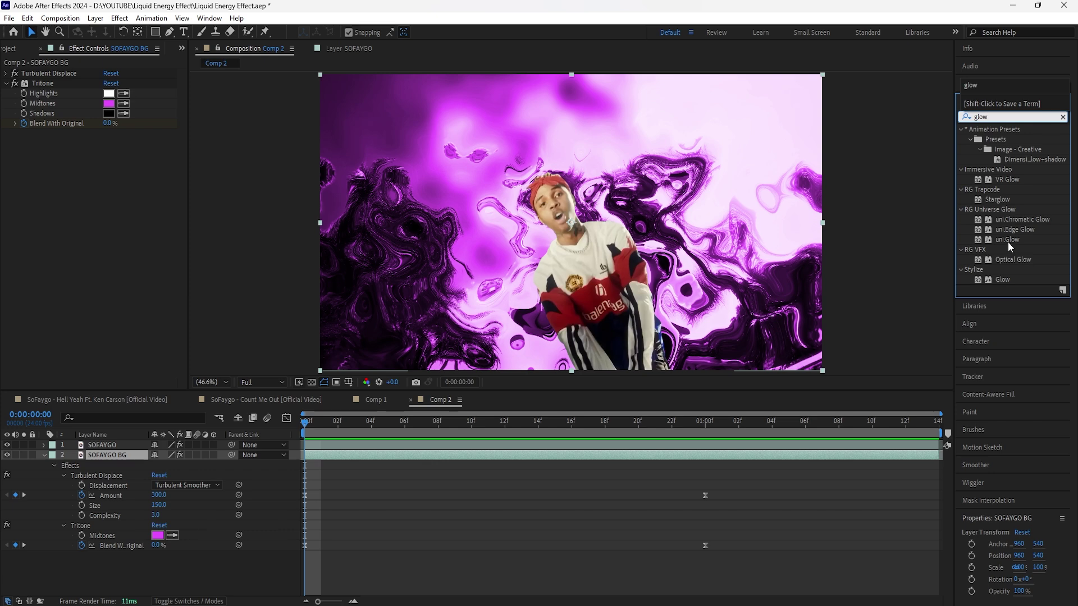
double_click(1007, 240)
left_click(111, 255)
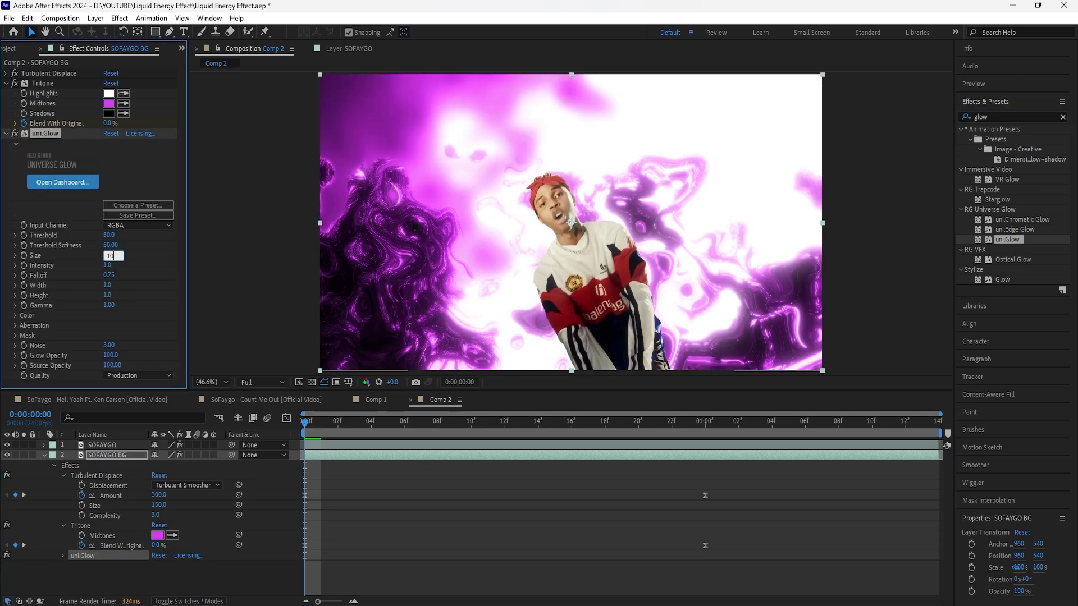
type("10")
key("Return")
scroll(97, 176, "down", 2)
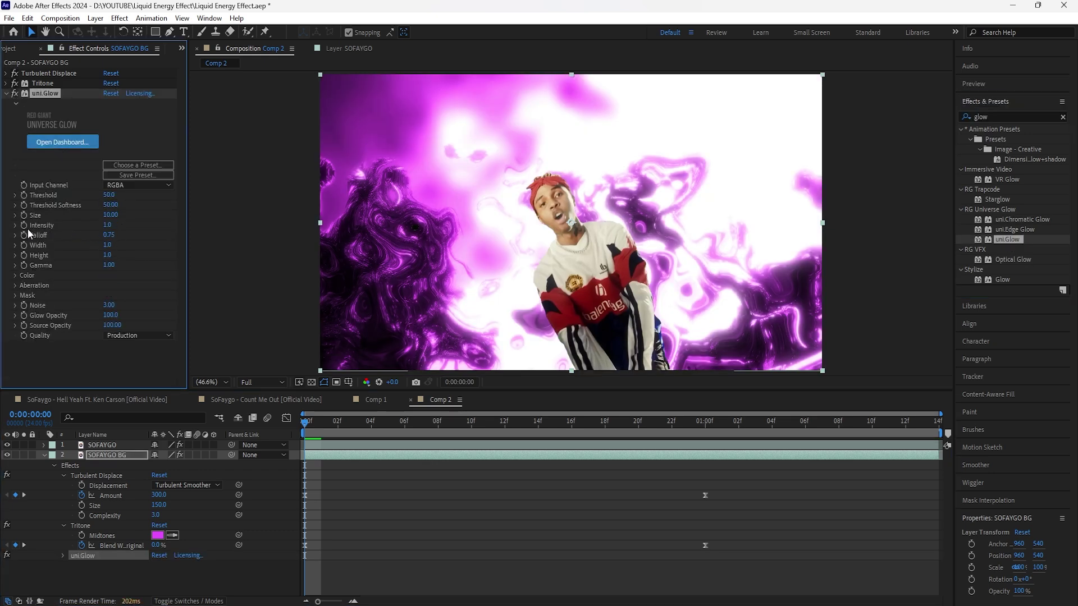
Step: Keyframe the uni.Glow Intensity on "SOFAYGO BG" at 1.0 on the first frame and 0 at 1 second
left_click(123, 452)
key("u")
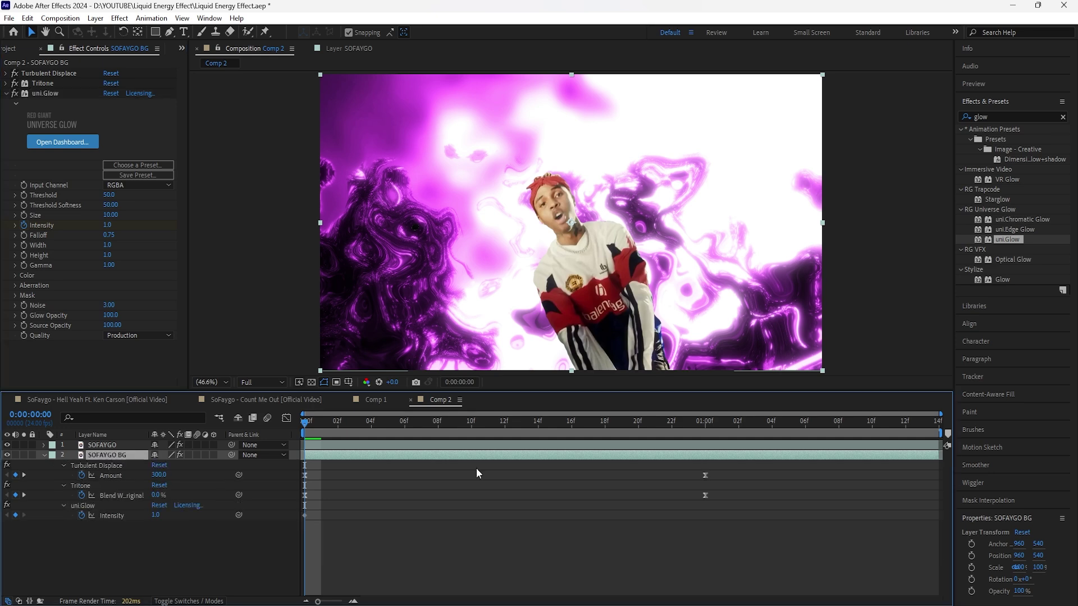
left_click(709, 427)
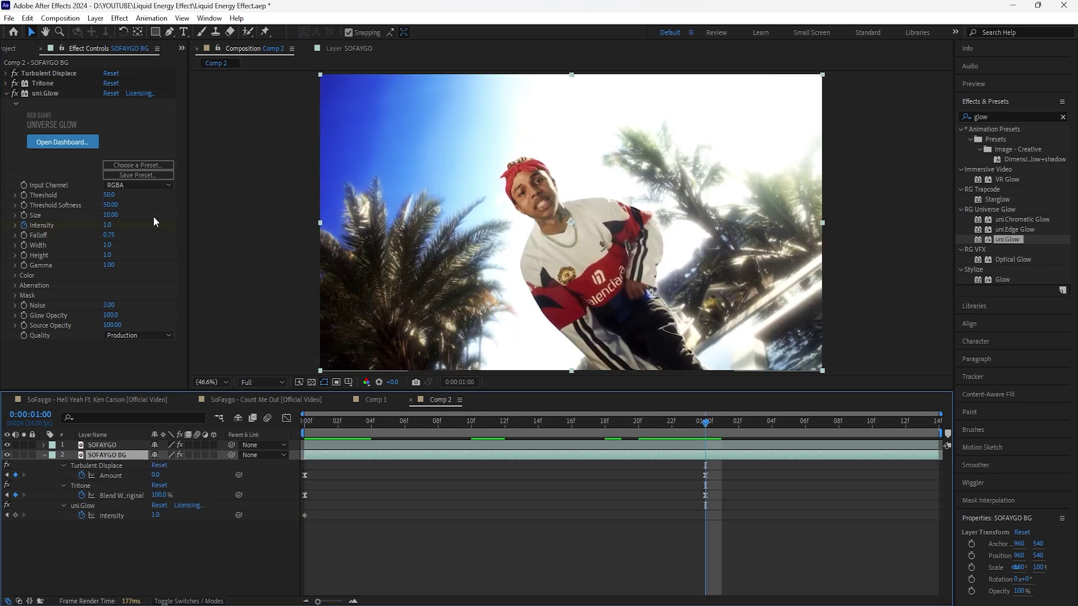
left_click(107, 225)
Step: Ease both Intensity keyframes, extend the end keyframe's ease back to about frame 12 in the speed graph, and return to the start
left_click_drag(712, 512, 298, 530)
right_click(304, 515)
mouse_move(359, 507)
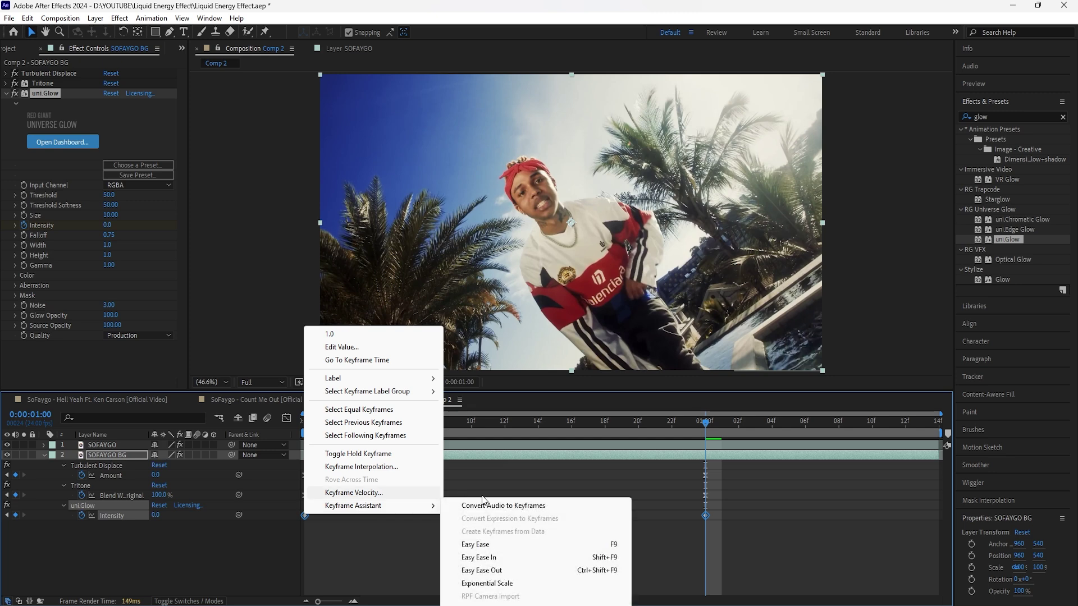
left_click(490, 544)
left_click(286, 418)
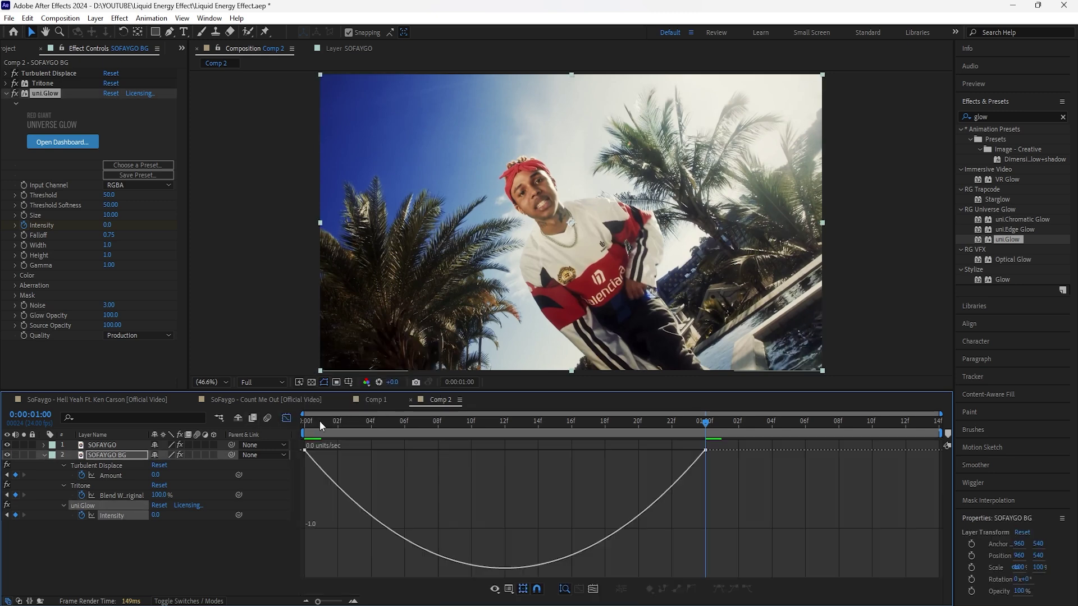
left_click_drag(617, 450, 505, 451)
left_click(286, 418)
left_click_drag(703, 425, 303, 451)
Step: Show the transparency grid and inspect the small hole in the displaced background beside the performer up close
left_click(312, 382)
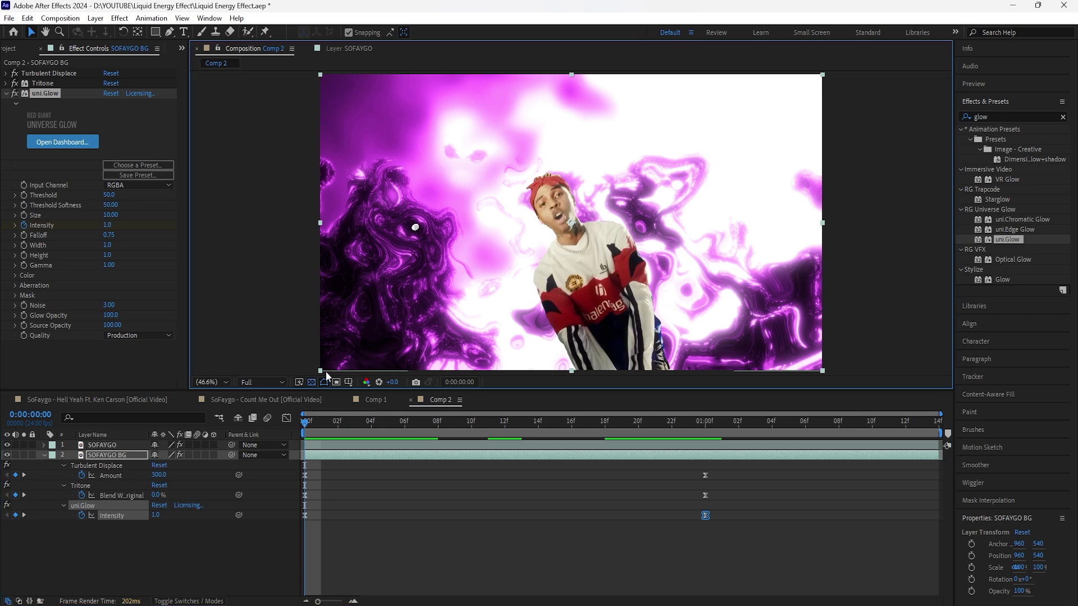
scroll(422, 228, "up", 2)
left_click_drag(384, 252, 690, 251)
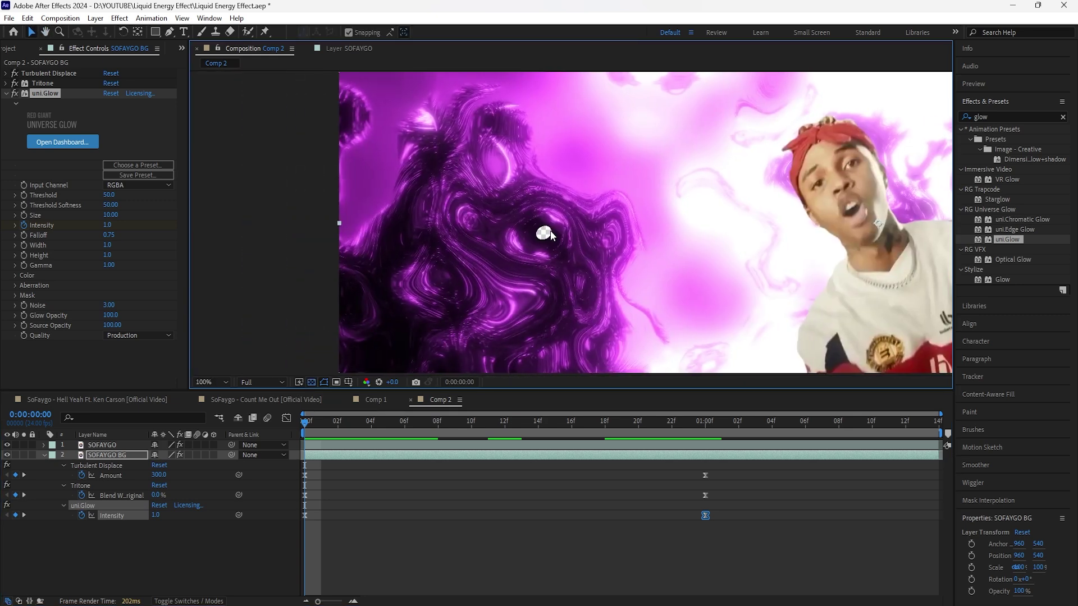
key("shift+slash")
Step: Apply Motion Tile to "SOFAYGO BG" and place it ahead of all its other effects
left_click(139, 455)
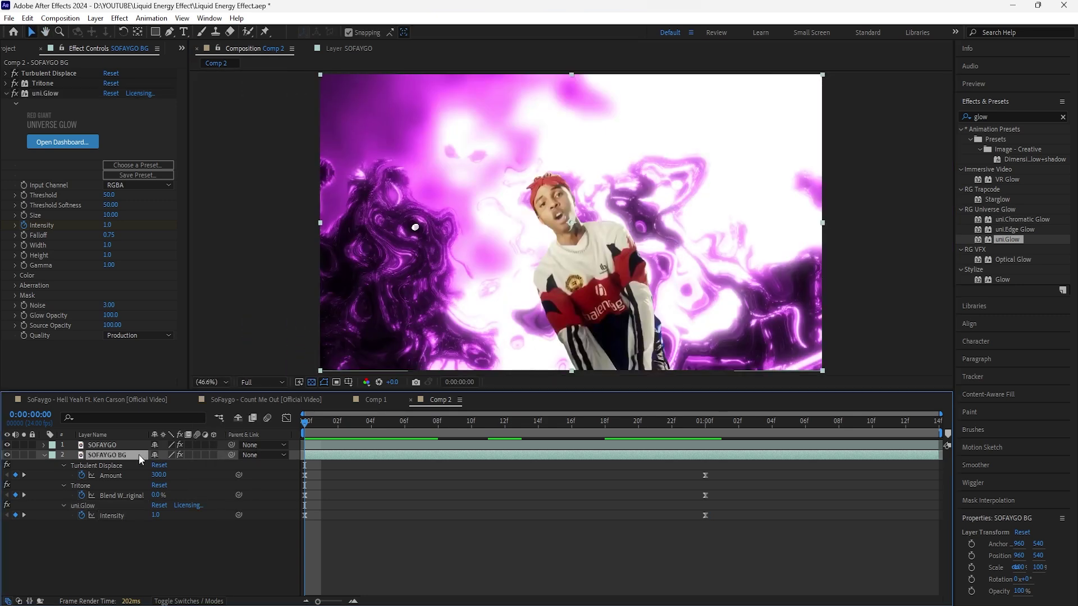
left_click(1059, 116)
type("motion")
left_click_drag(1001, 260, 49, 76)
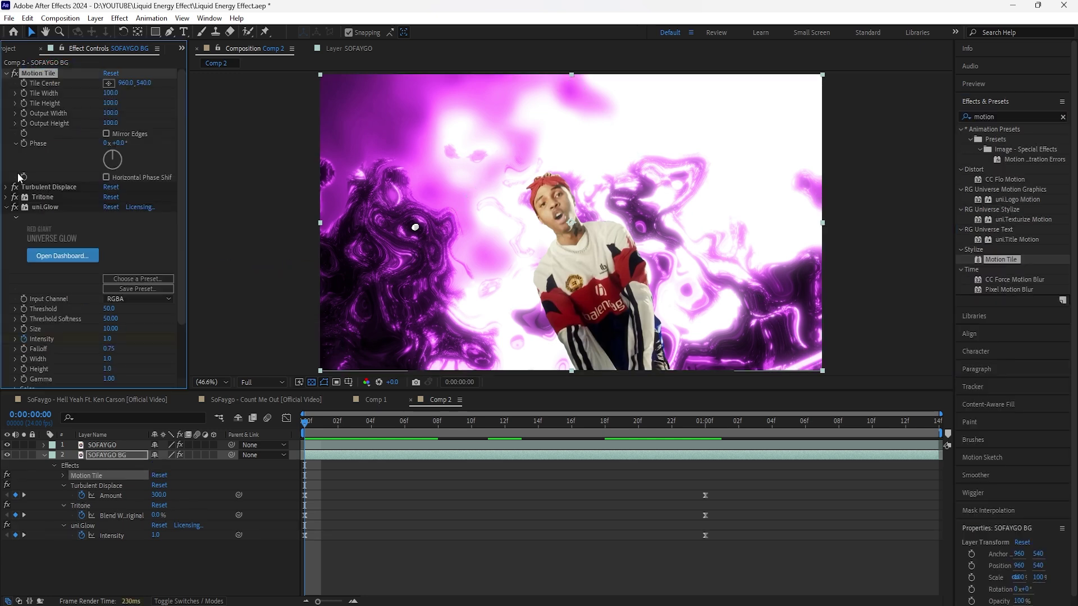
Step: Set Motion Tile's Output Width and Output Height to 200, enable Mirror Edges, and compare the background with the effect off and on
left_click(111, 113)
type("200")
key("Return")
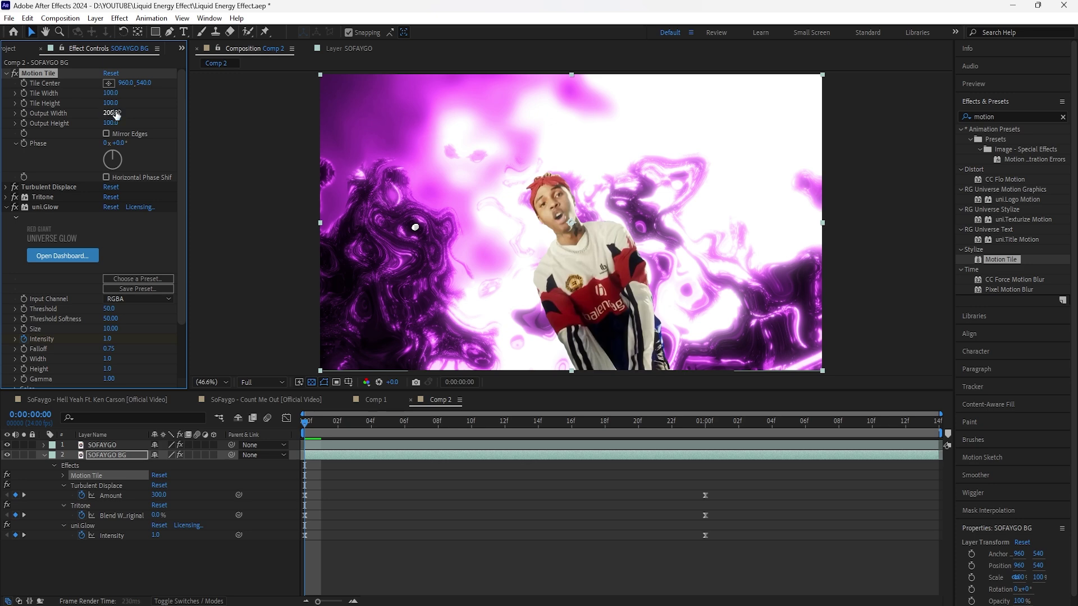
left_click(114, 121)
type("200")
key("Return")
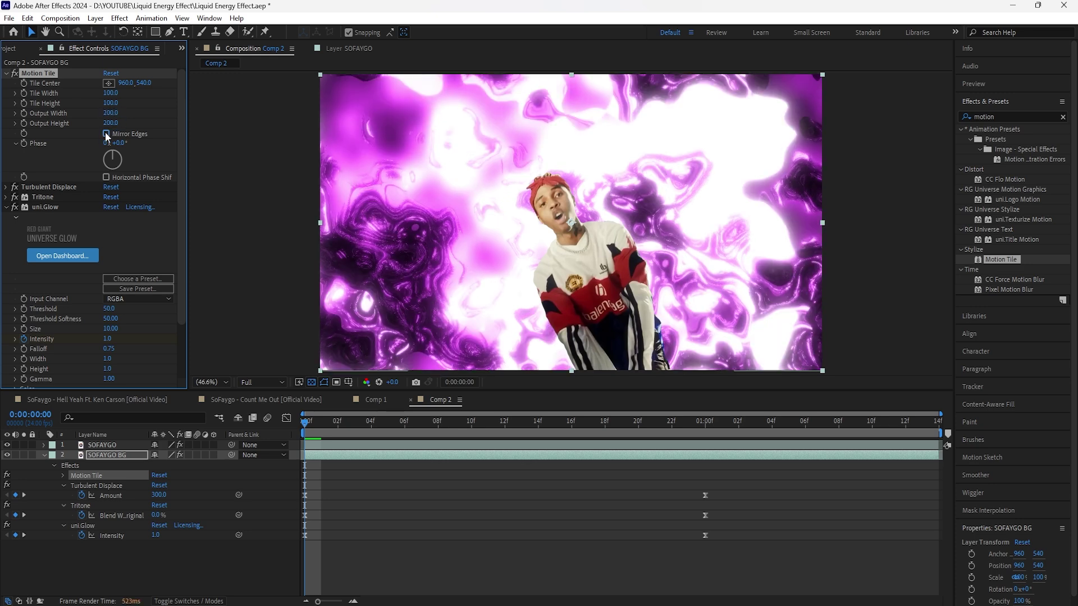
left_click(106, 134)
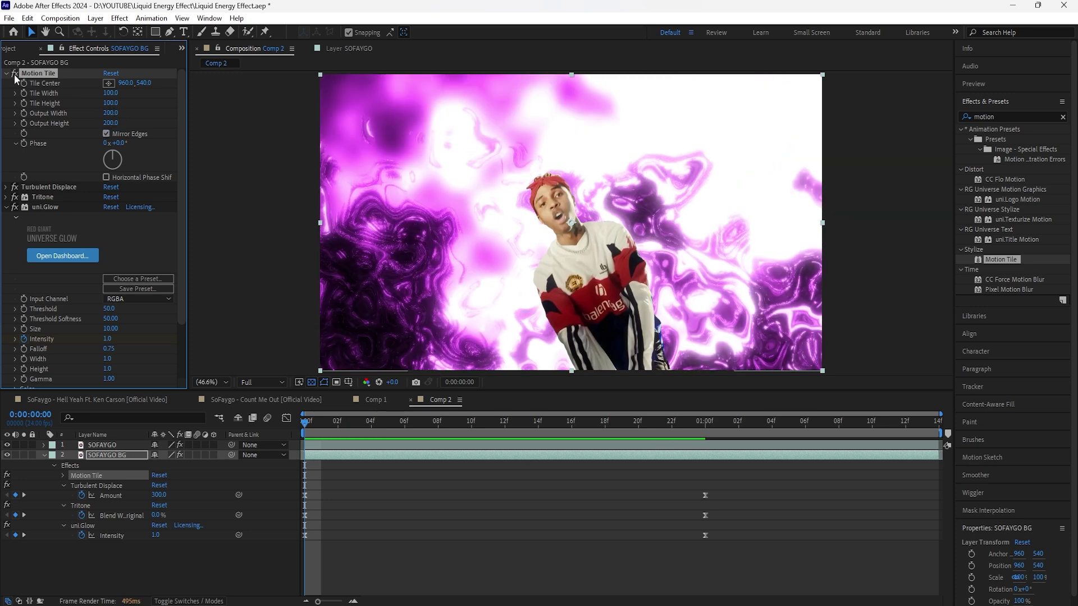
left_click(15, 74)
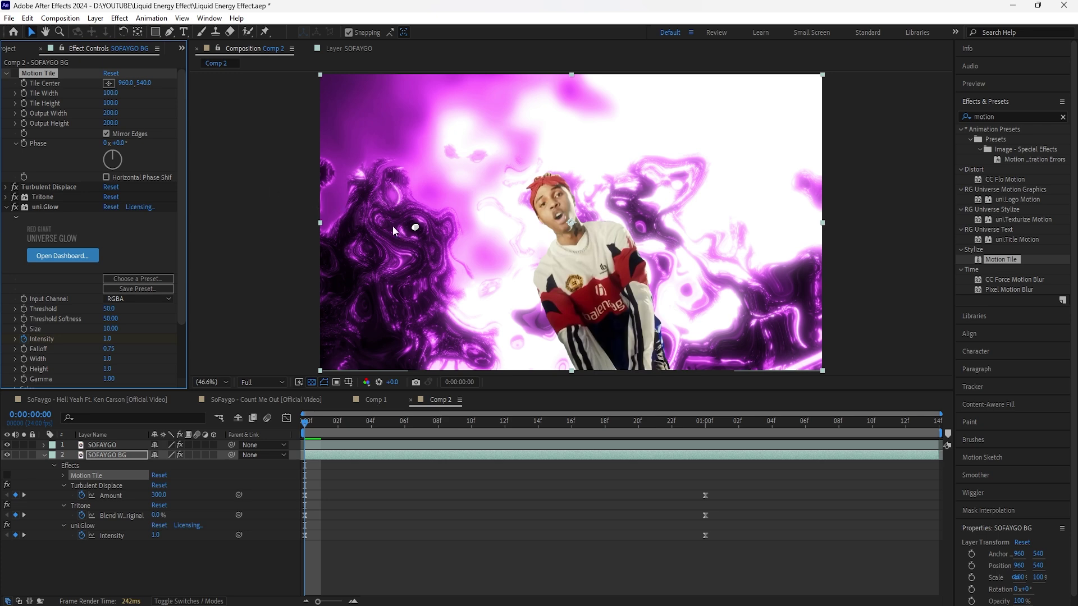
left_click(15, 75)
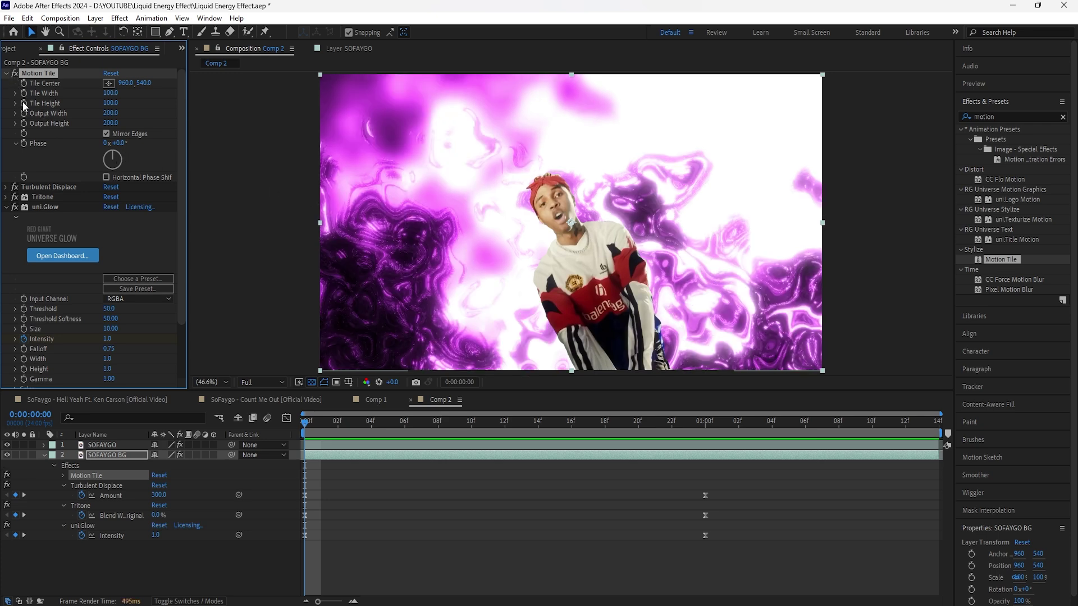
Step: Add a Transform effect below uni.Glow on "SOFAYGO BG" and keyframe its Scale at 300 and Rotation at -180° on the first frame
left_click(6, 74)
left_click(6, 104)
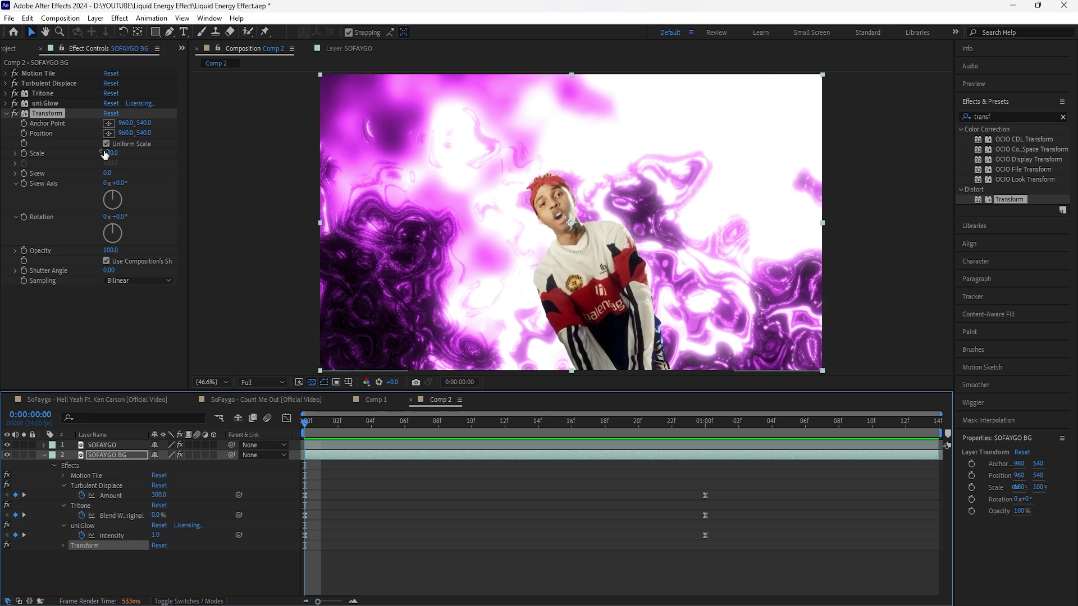
mouse_move(110, 153)
left_mouse_down()
mouse_move(216, 149)
mouse_move(113, 153)
left_mouse_up()
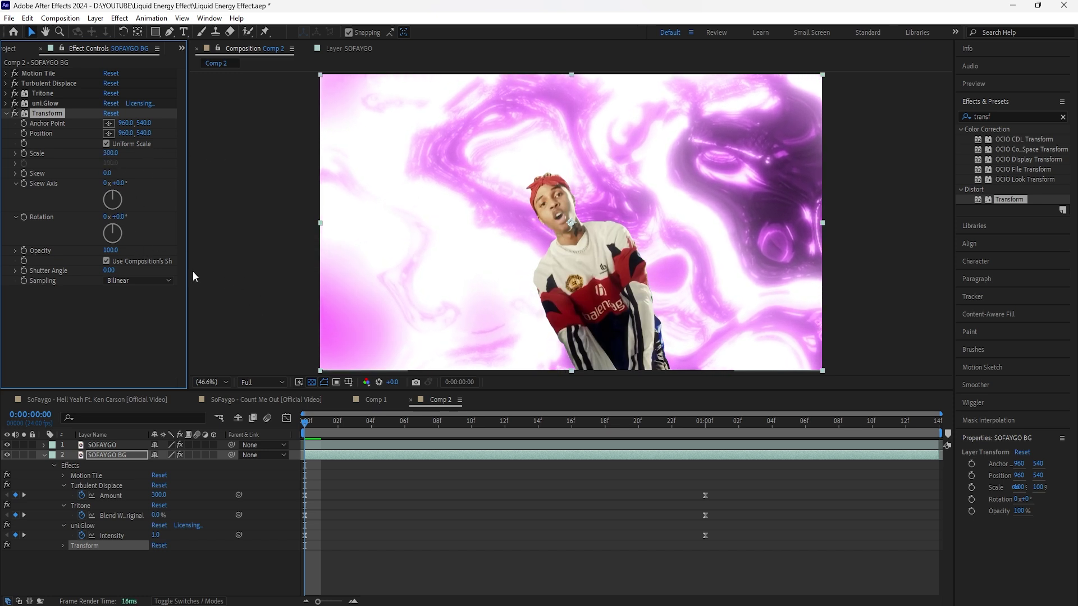
left_click(120, 218)
key("Return")
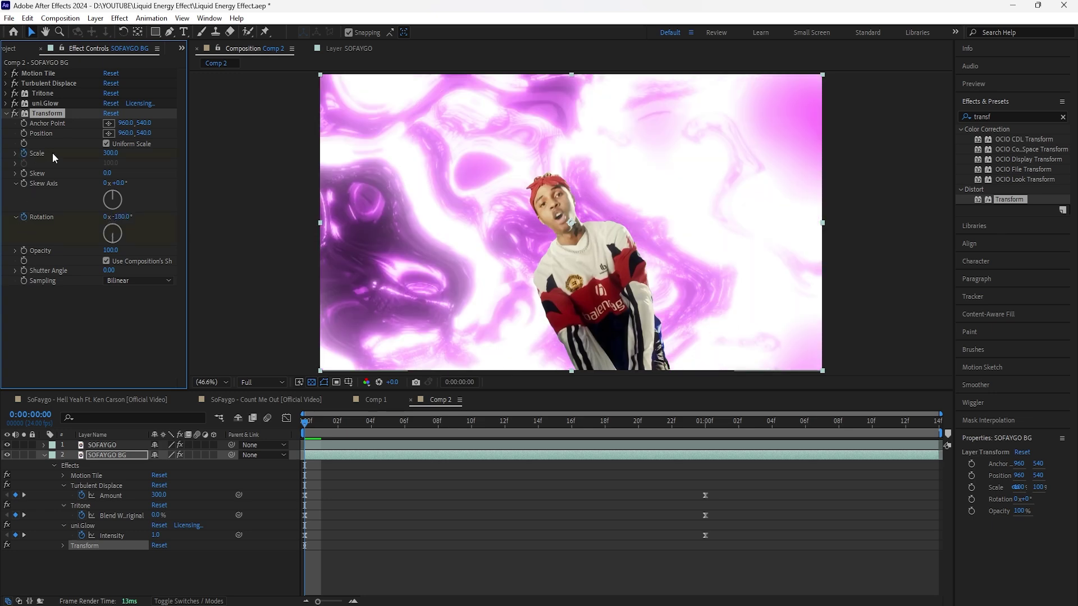
left_click(123, 454)
key("u")
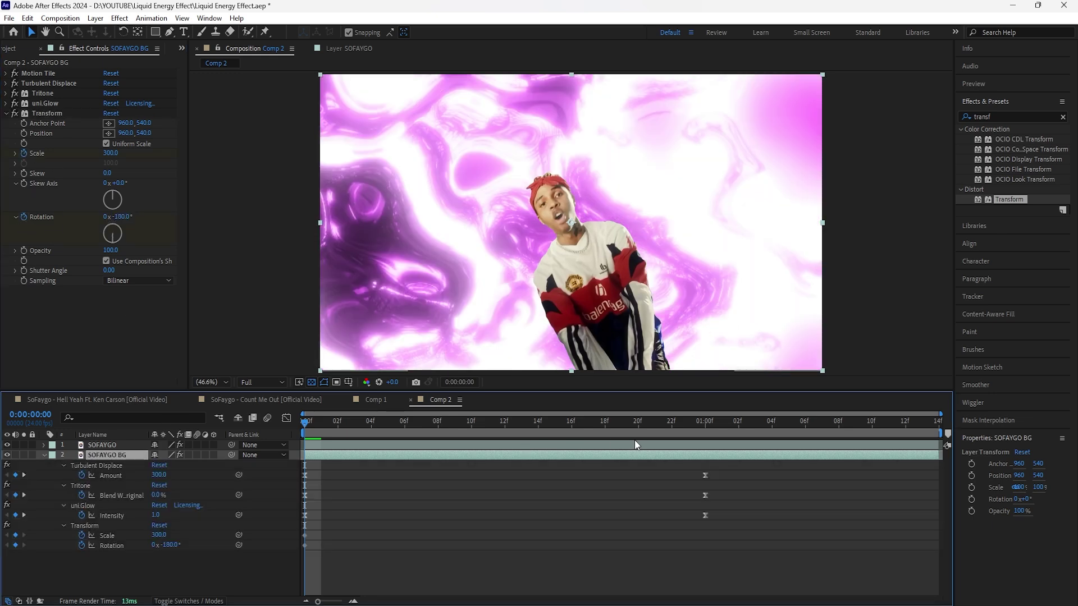
Step: Keyframe the Transform effect's Scale at 100 and Rotation at 0° at 1 second
left_click(704, 422)
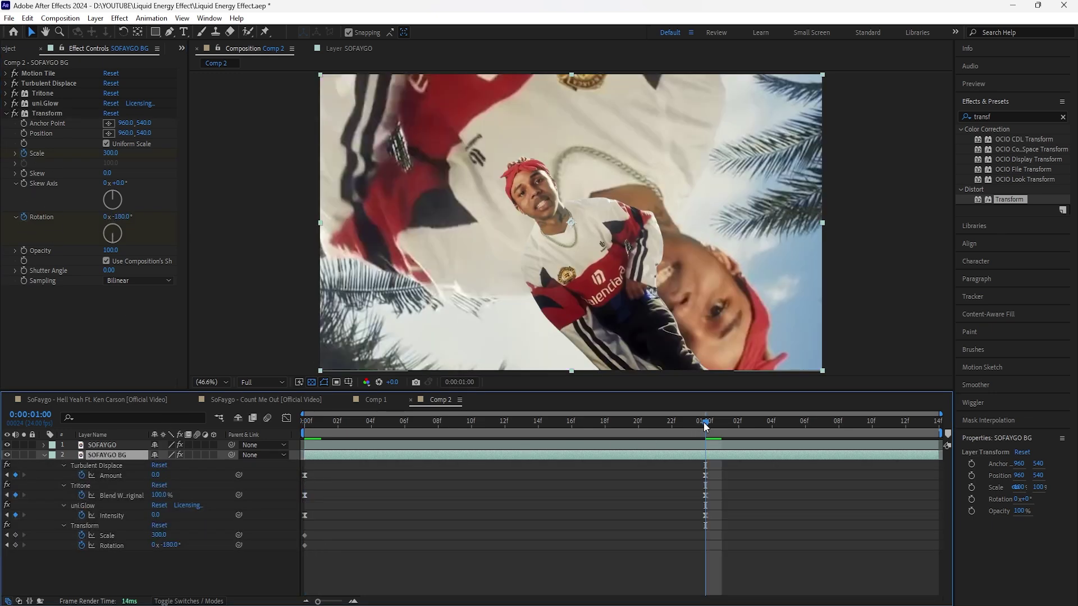
left_click(110, 153)
key("Return")
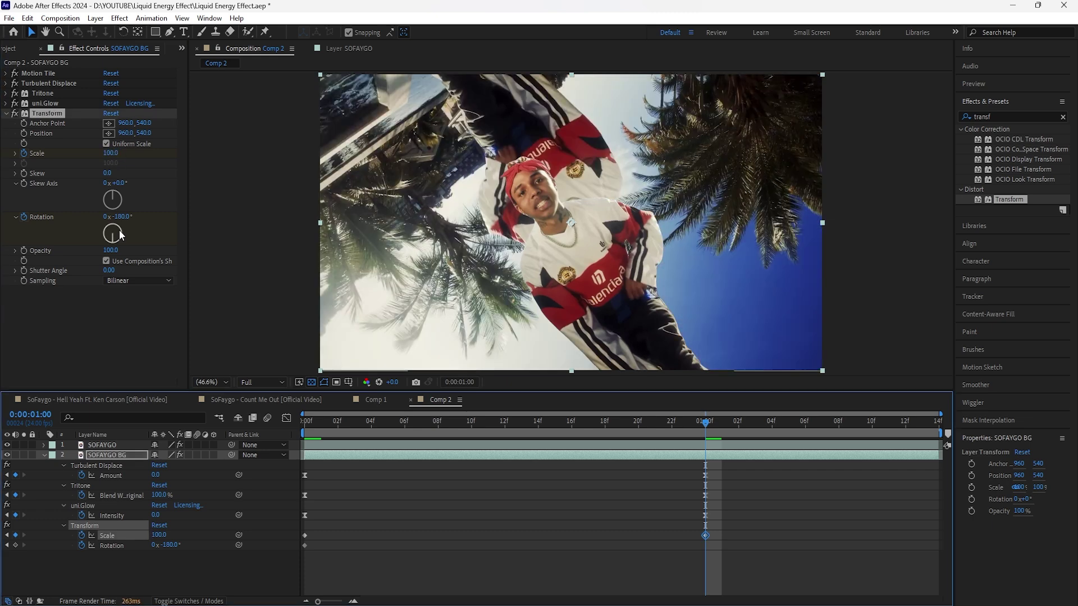
left_click(122, 217)
key("Return")
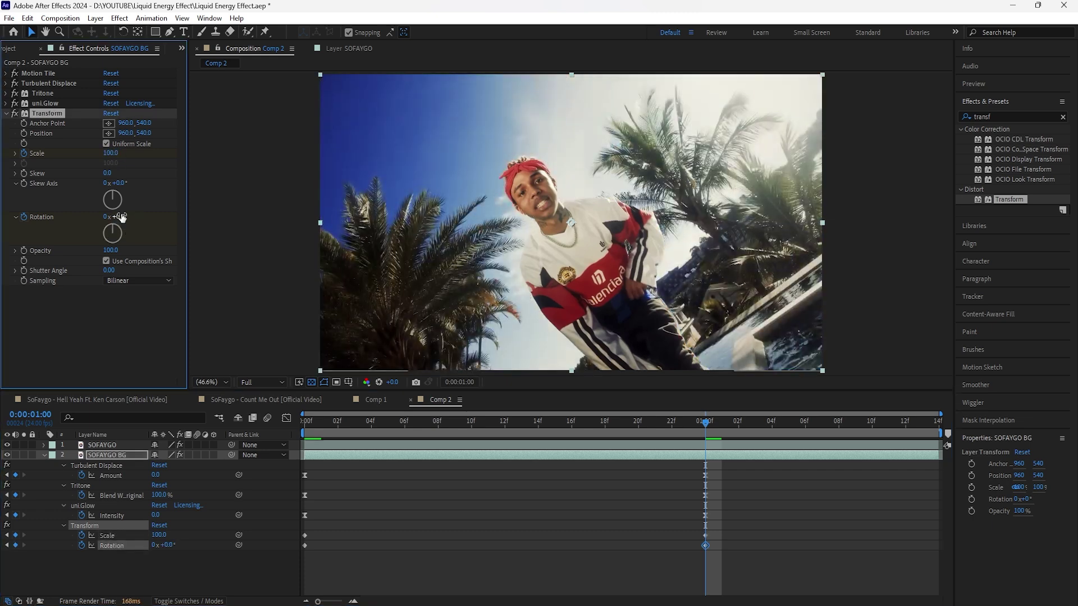
Step: Ease the Transform Scale and Rotation keyframes, and reshape Scale's speed graph with no ease at the start and the end ease reaching frame 12
left_click_drag(720, 531, 296, 553)
right_click(306, 537)
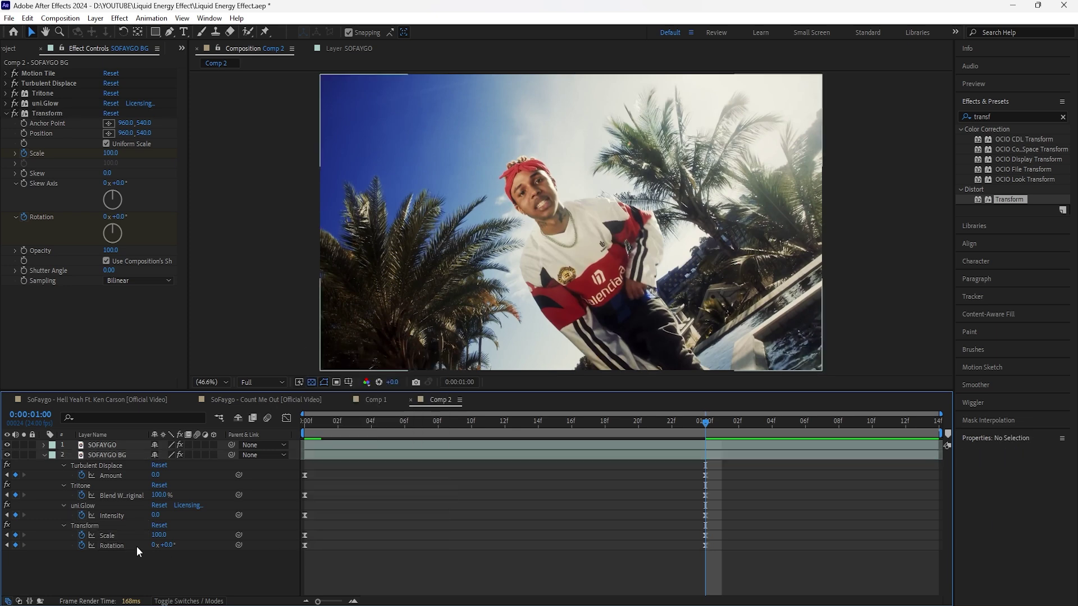
left_click(107, 535)
left_click(287, 418)
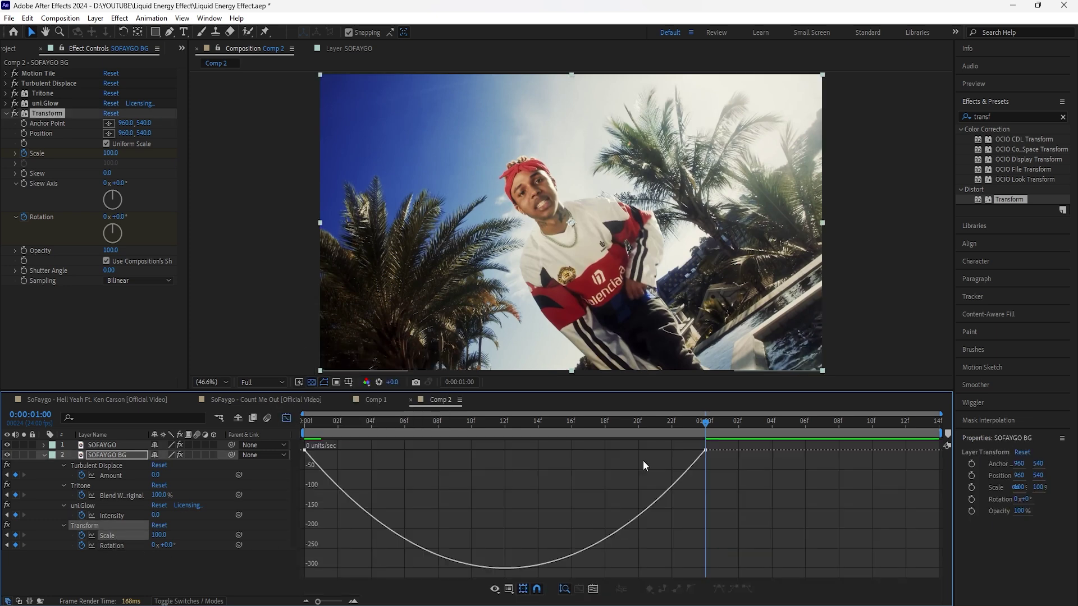
left_click_drag(640, 451, 503, 451)
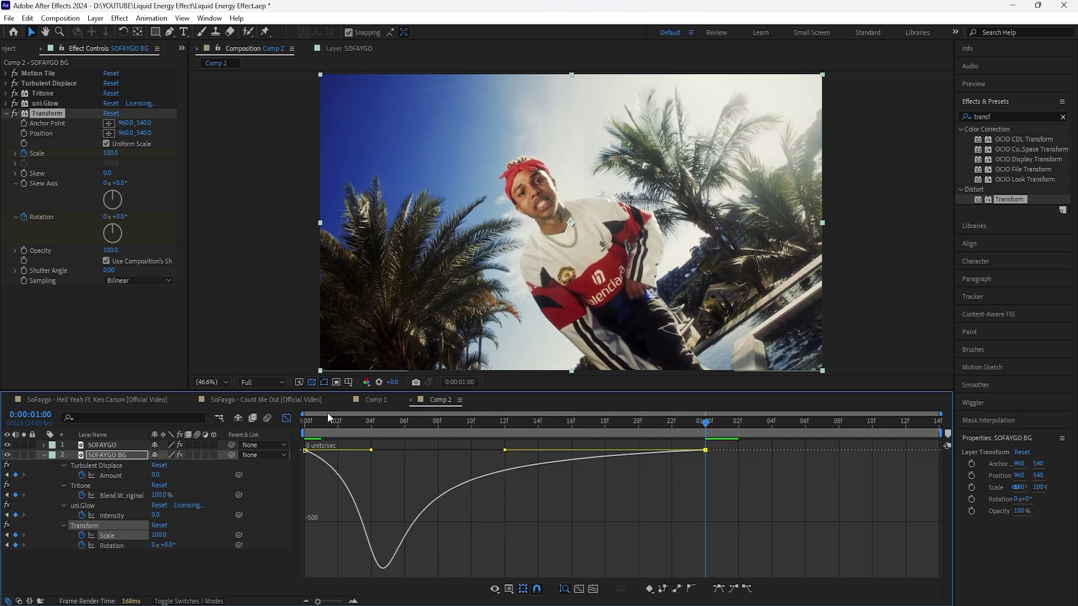
left_click_drag(326, 421, 267, 436)
left_click(304, 450)
left_click_drag(371, 450, 308, 460)
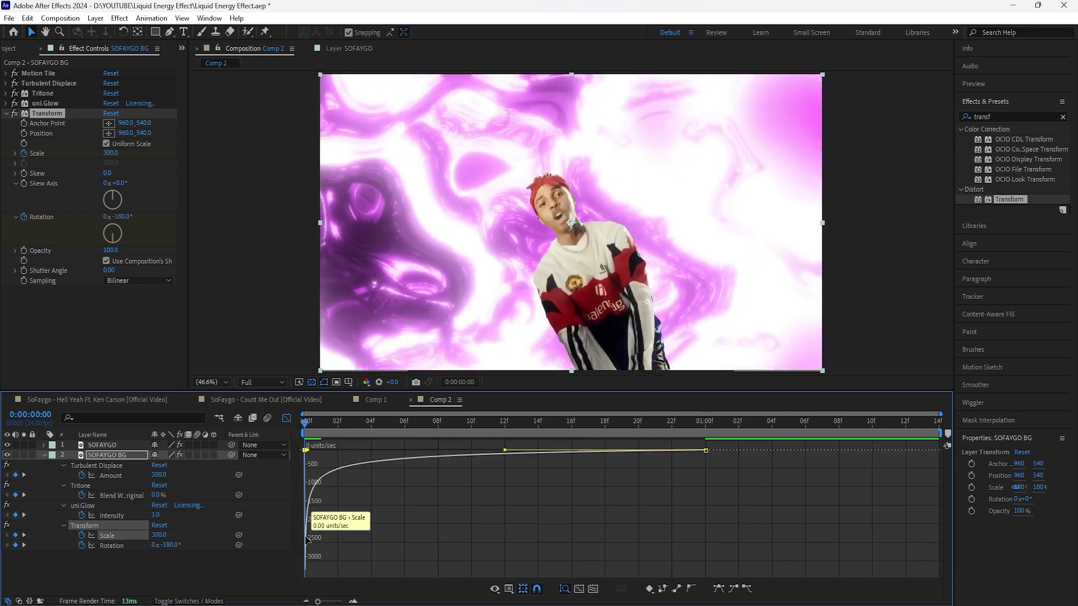
Step: Reshape the Transform Rotation speed graph to start at peak speed, with the end keyframe's ease extended back to about frame 12
left_click(286, 418)
left_click(112, 545)
left_click(287, 418)
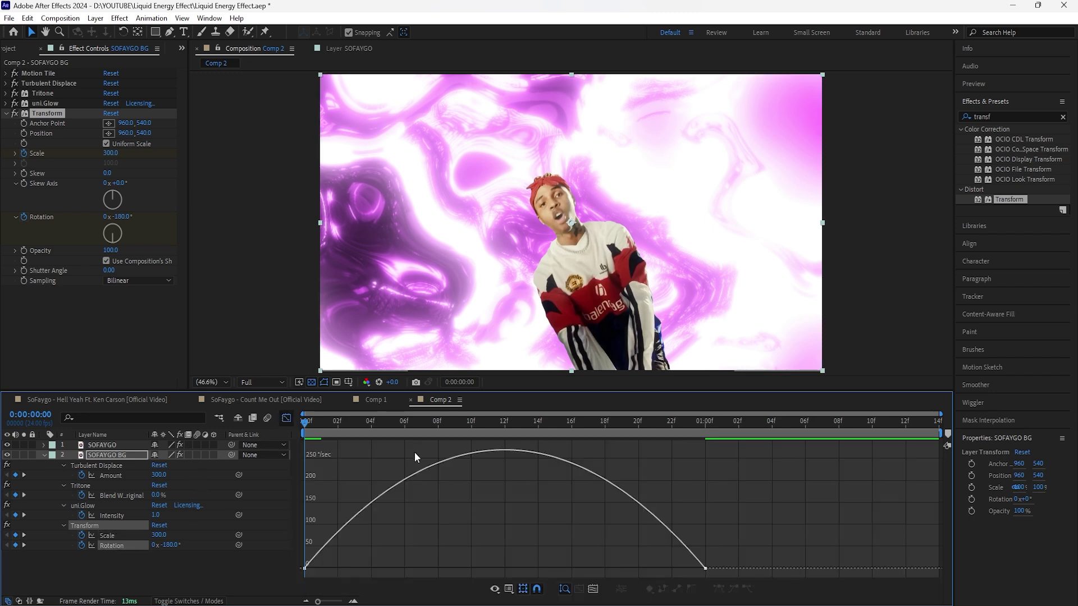
left_click_drag(724, 542, 489, 569)
left_click_drag(356, 551, 262, 570)
left_click_drag(371, 569, 297, 567)
left_click_drag(297, 568, 295, 568)
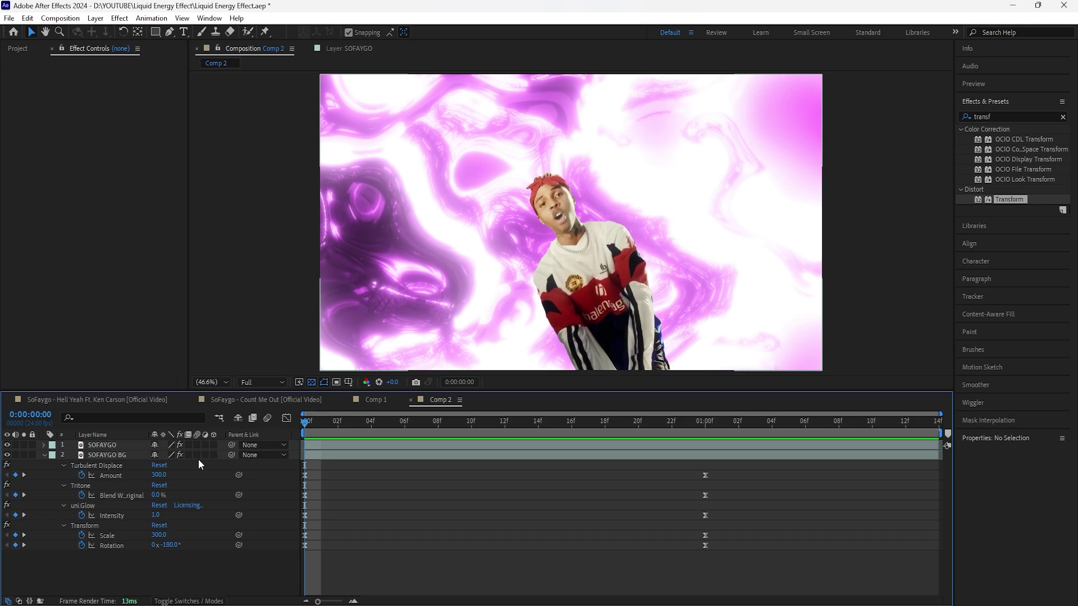
Step: Enable motion blur for "SOFAYGO BG" and the composition, and preview the spinning zoom animation
left_click(196, 456)
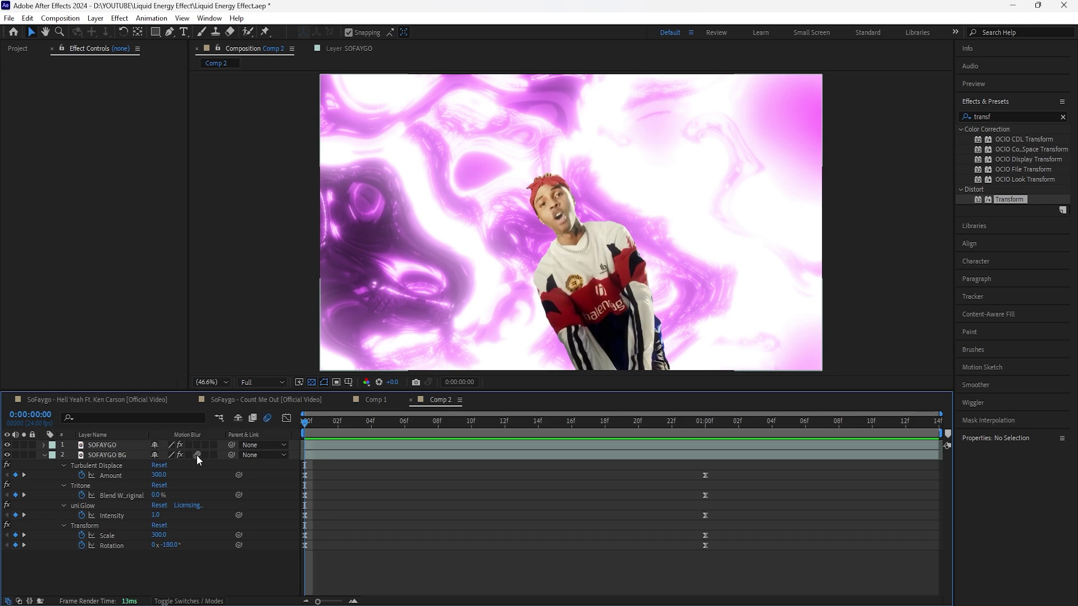
key("space")
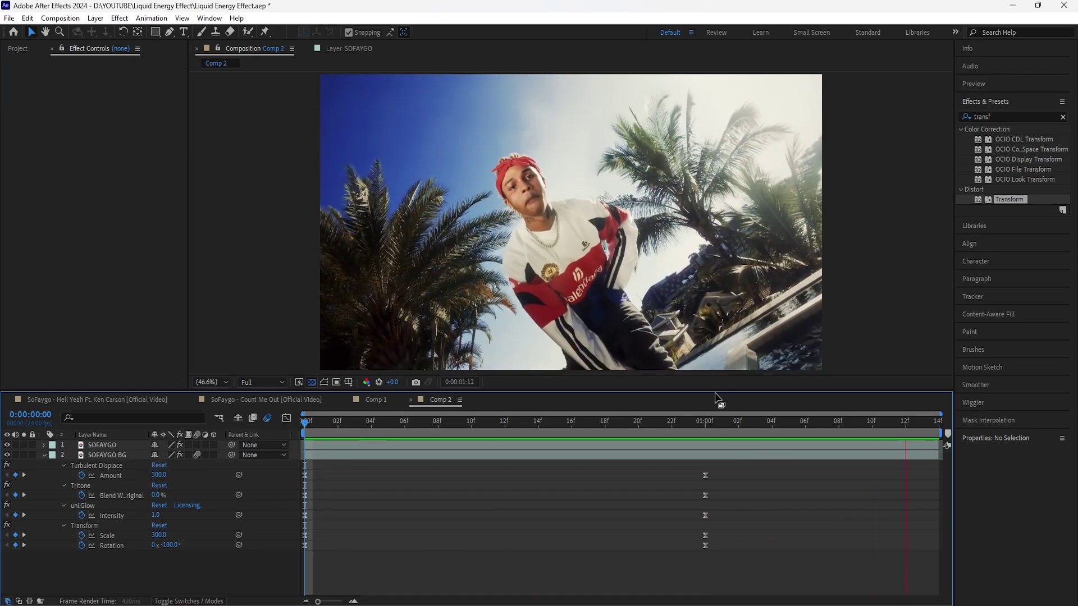
key("space")
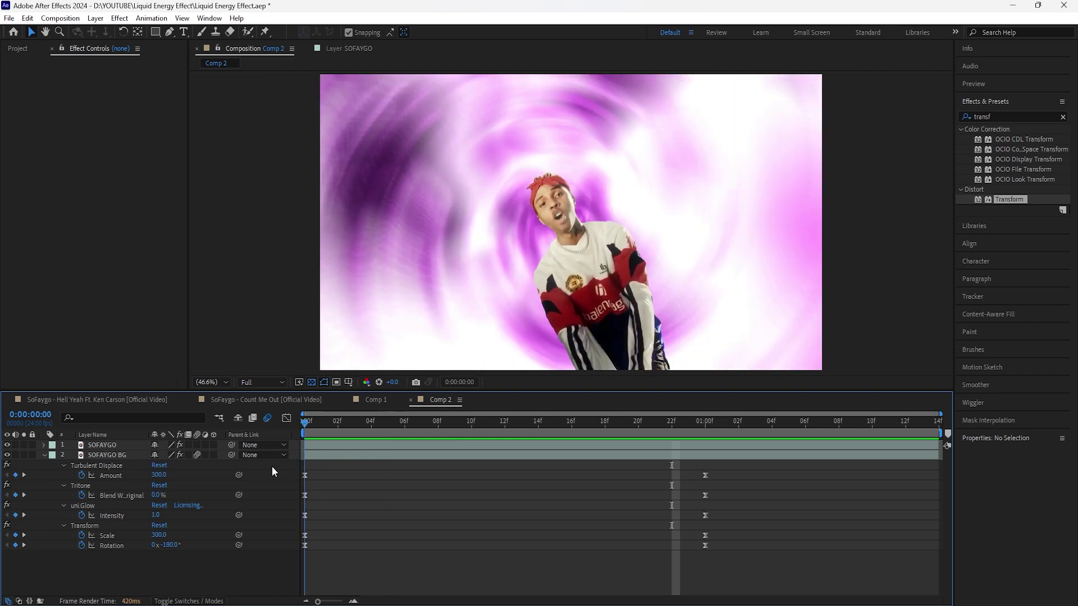
Step: Shift the Amount, Blend With Original and Intensity keyframes six frames later, starting at frame 6, and preview from the start
left_click_drag(726, 466, 298, 517)
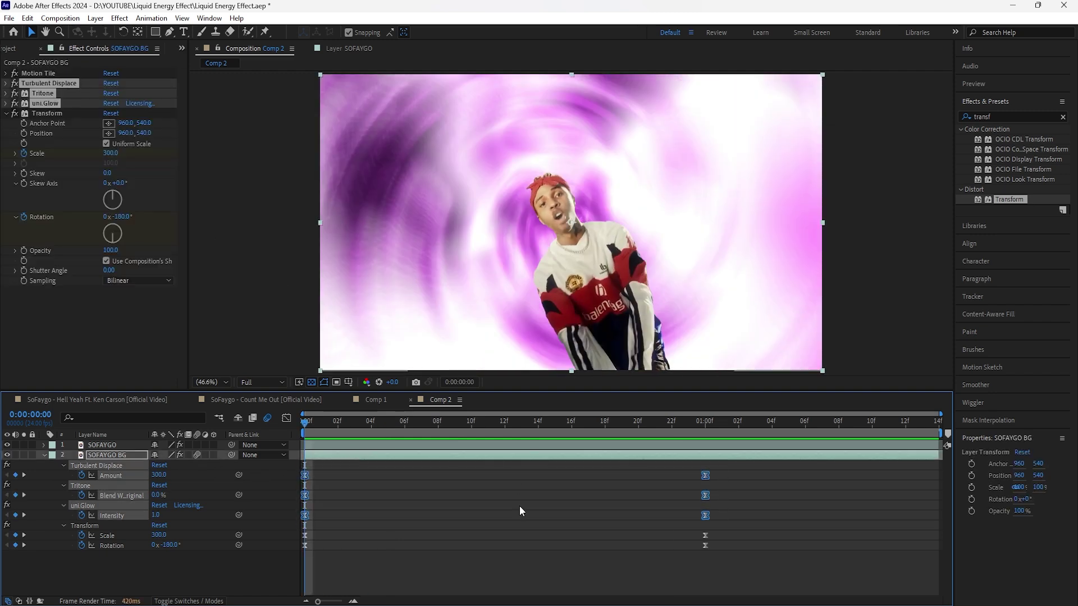
left_click_drag(305, 476, 402, 481)
left_click(404, 428)
left_click_drag(405, 429, 289, 449)
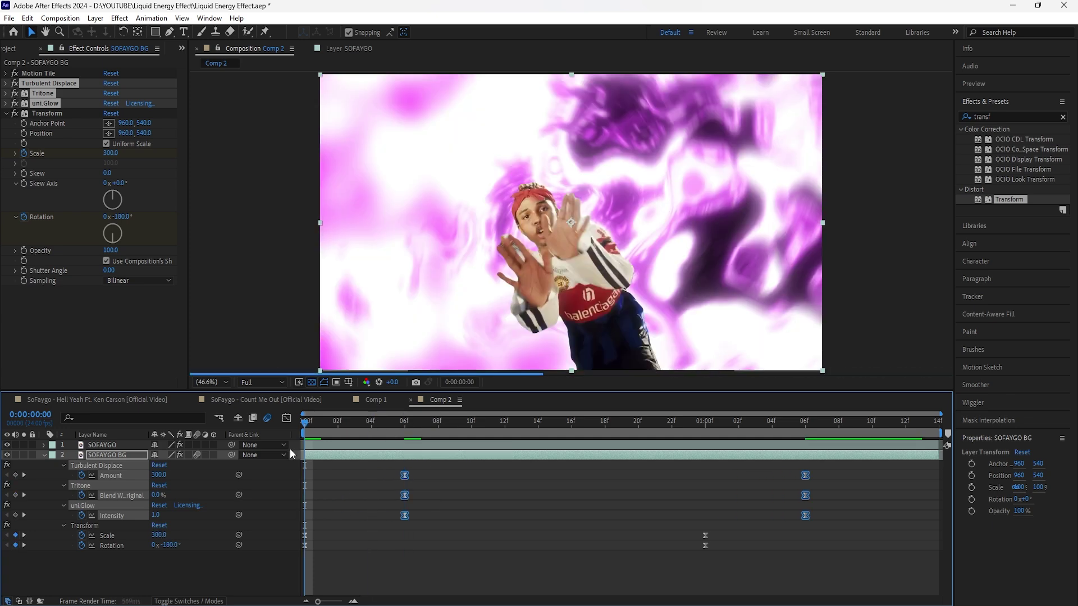
left_click(93, 552)
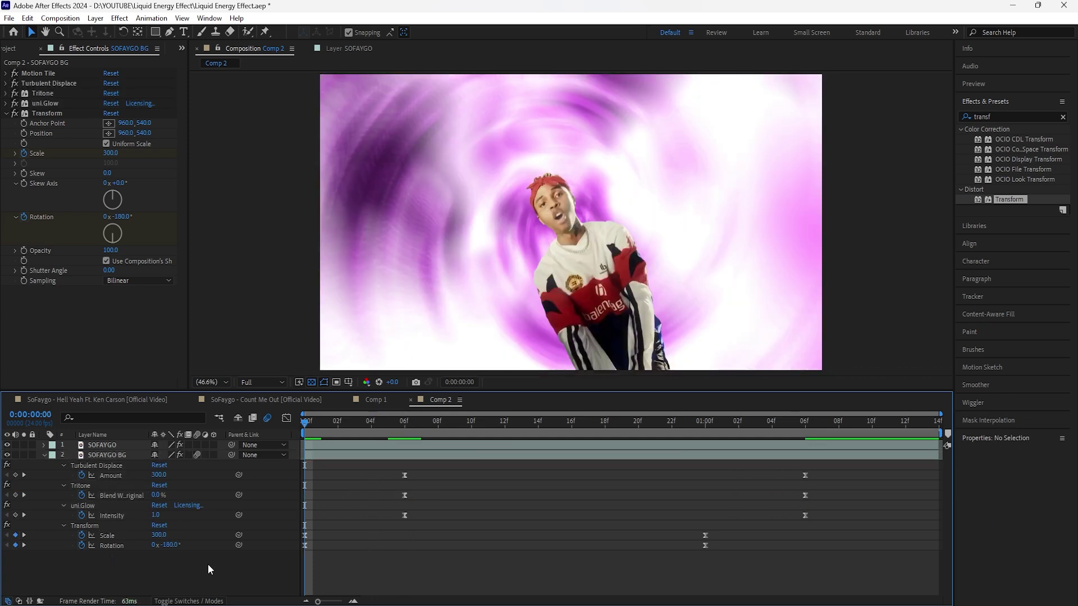
key("space")
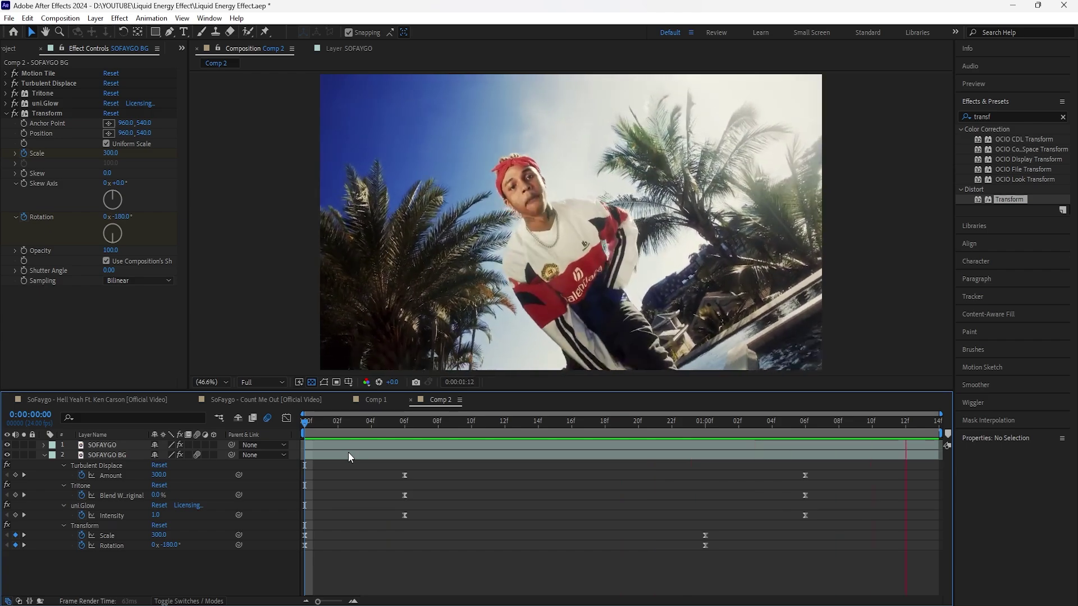